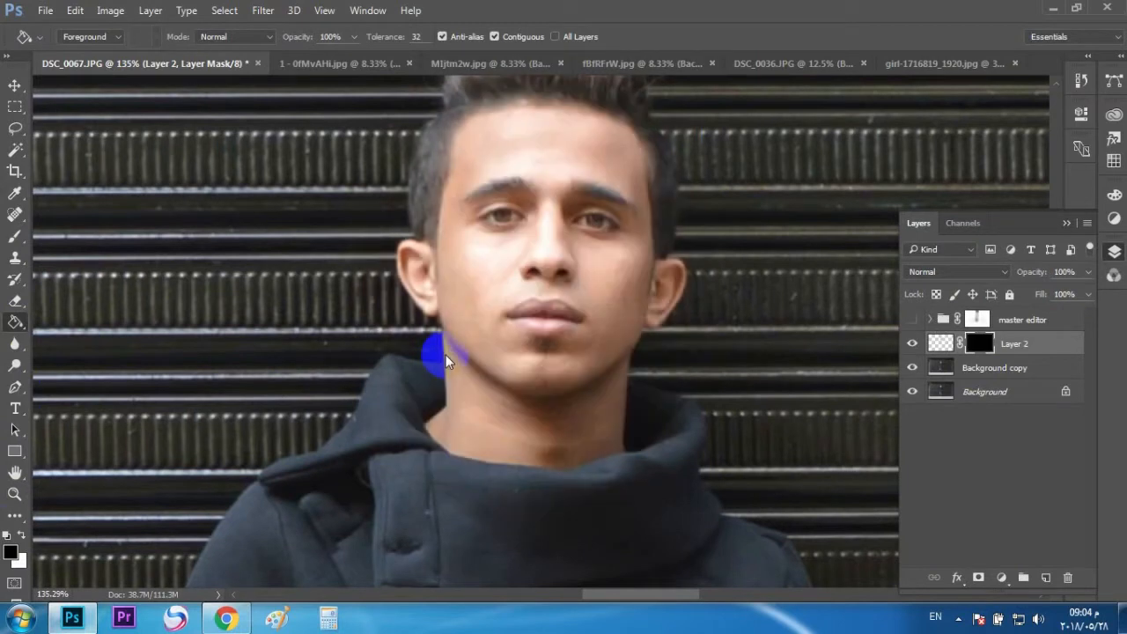
# Paint white at 100% opacity on Layer 2's mask over the cheeks, jaw and neck to reveal the smoothed skin.
pyautogui.click(28, 536)
pyautogui.click(19, 243)
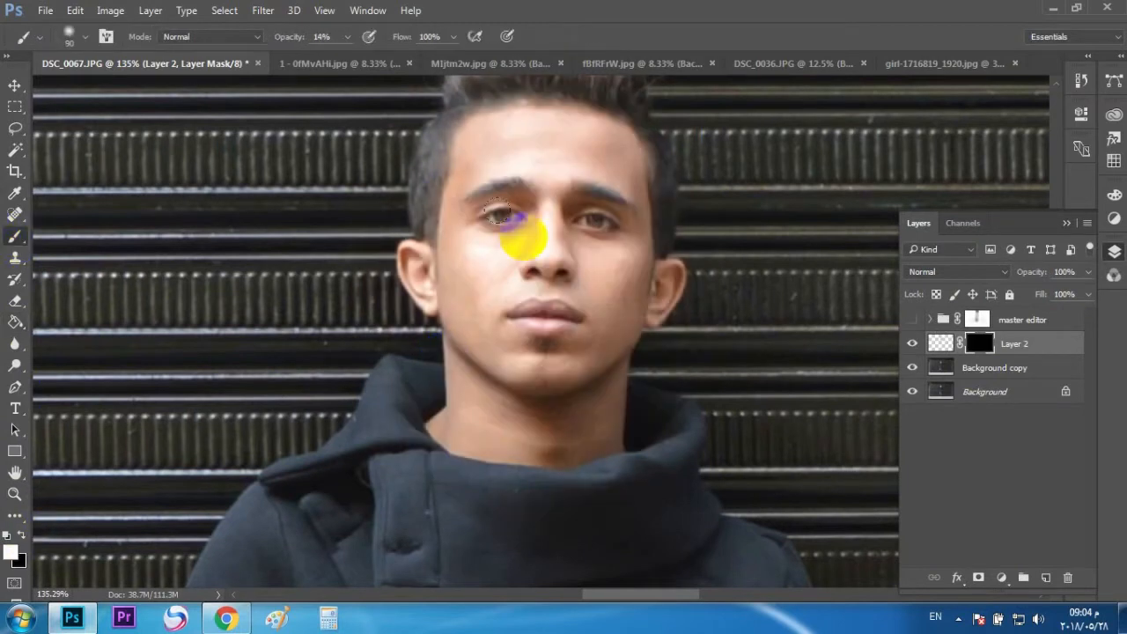
pyautogui.hotkey('ctrl', '+')
pyautogui.hotkey('ctrl', '+')
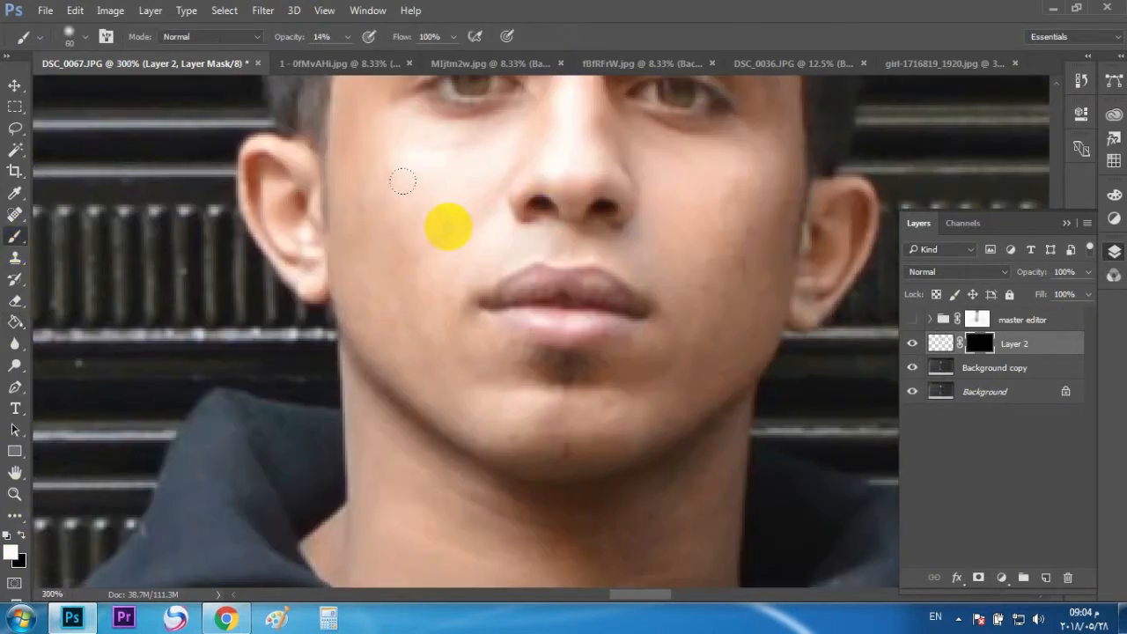
pyautogui.hotkey('ctrl', '-')
pyautogui.press('0')
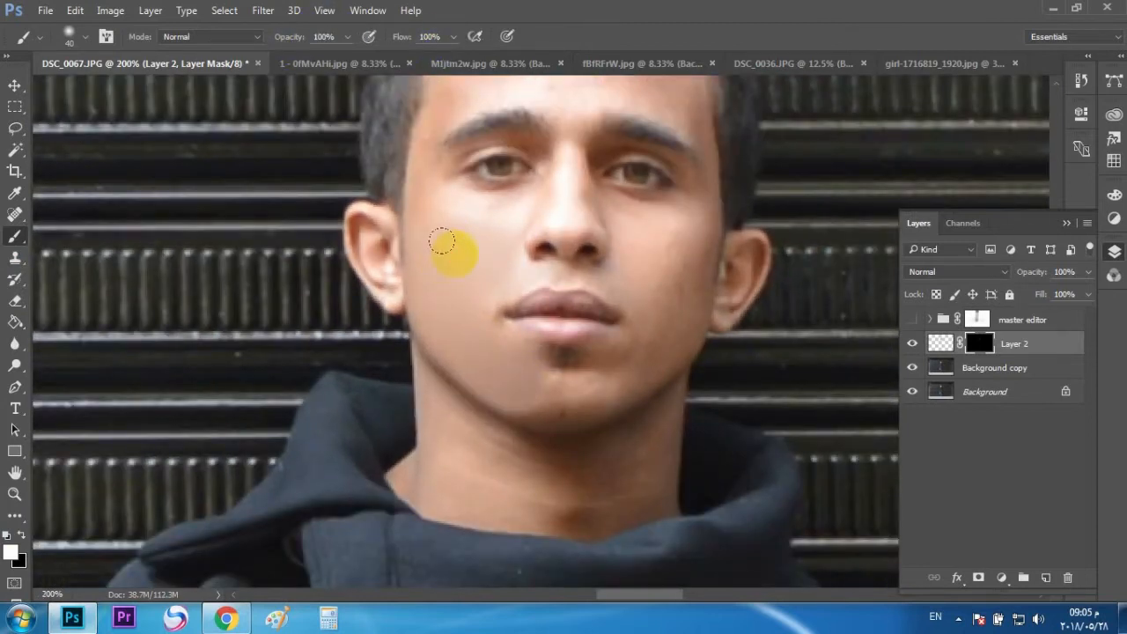
pyautogui.moveTo(501, 226); pyautogui.dragTo(472, 364)
pyautogui.moveTo(499, 212)
pyautogui.mouseDown()
pyautogui.moveTo(564, 217)
pyautogui.moveTo(644, 181)
pyautogui.moveTo(454, 226)
pyautogui.mouseUp()
pyautogui.moveTo(414, 351); pyautogui.dragTo(459, 348)
pyautogui.moveTo(643, 376)
pyautogui.mouseDown()
pyautogui.moveTo(646, 411)
pyautogui.moveTo(623, 382)
pyautogui.moveTo(680, 365)
pyautogui.moveTo(641, 368)
pyautogui.mouseUp()
pyautogui.moveTo(682, 447)
pyautogui.mouseDown()
pyautogui.moveTo(644, 501)
pyautogui.moveTo(553, 544)
pyautogui.moveTo(522, 539)
pyautogui.mouseUp()
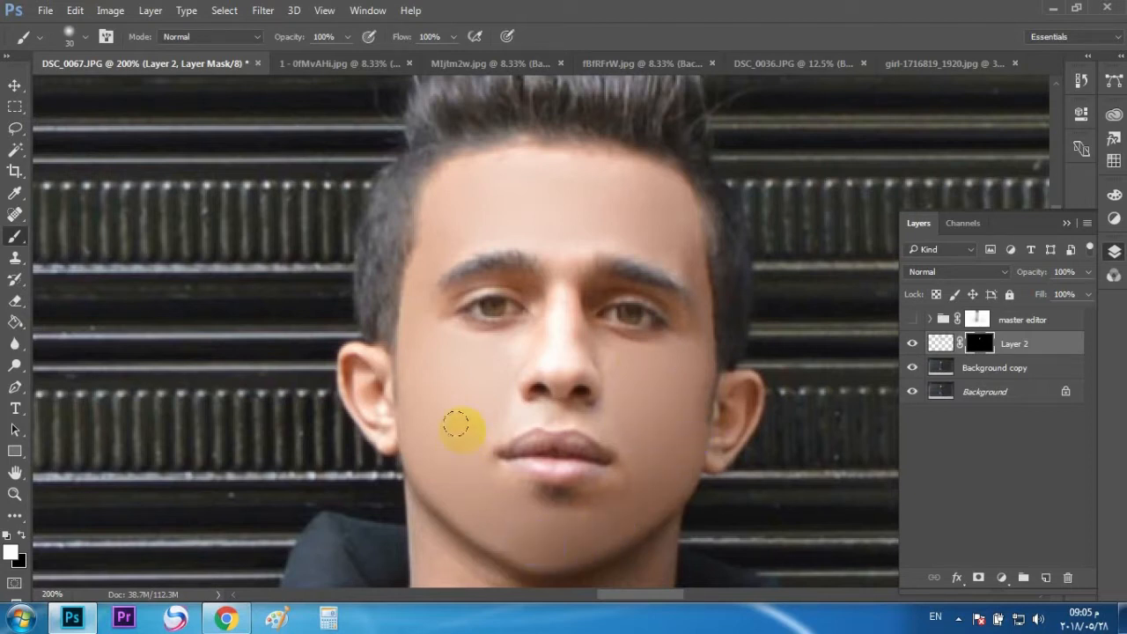
# Extend the white mask painting over the forehead, temple, cheek and side of the mouth.
pyautogui.moveTo(592, 235); pyautogui.dragTo(561, 251)
pyautogui.moveTo(448, 238); pyautogui.dragTo(423, 277)
pyautogui.moveTo(441, 378); pyautogui.dragTo(459, 202)
pyautogui.moveTo(456, 375)
pyautogui.mouseDown()
pyautogui.moveTo(508, 432)
pyautogui.moveTo(517, 415)
pyautogui.moveTo(630, 431)
pyautogui.moveTo(661, 402)
pyautogui.moveTo(658, 444)
pyautogui.moveTo(619, 461)
pyautogui.moveTo(574, 453)
pyautogui.moveTo(607, 479)
pyautogui.moveTo(529, 467)
pyautogui.mouseUp()
pyautogui.moveTo(444, 450)
pyautogui.mouseDown()
pyautogui.moveTo(479, 415)
pyautogui.moveTo(634, 426)
pyautogui.moveTo(673, 385)
pyautogui.moveTo(631, 466)
pyautogui.moveTo(479, 469)
pyautogui.mouseUp()
# Blend the smoothing softly around the nose, mouth corner and under the eyes with the brush at 15% opacity.
pyautogui.write('15')
pyautogui.moveTo(546, 183); pyautogui.dragTo(543, 223)
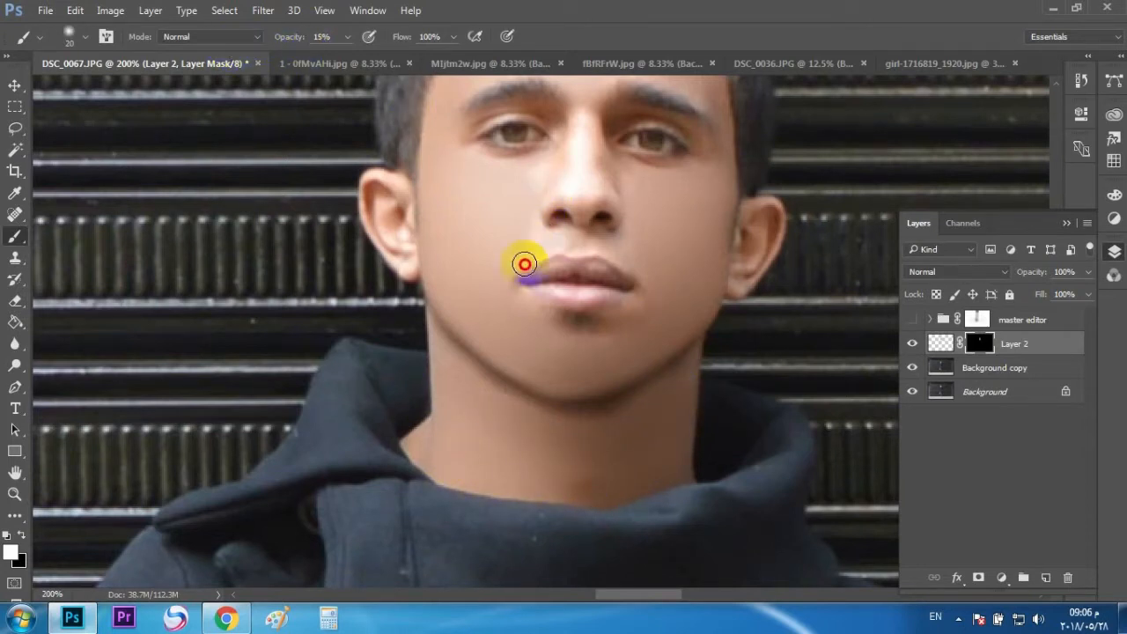
pyautogui.moveTo(523, 163); pyautogui.dragTo(475, 159)
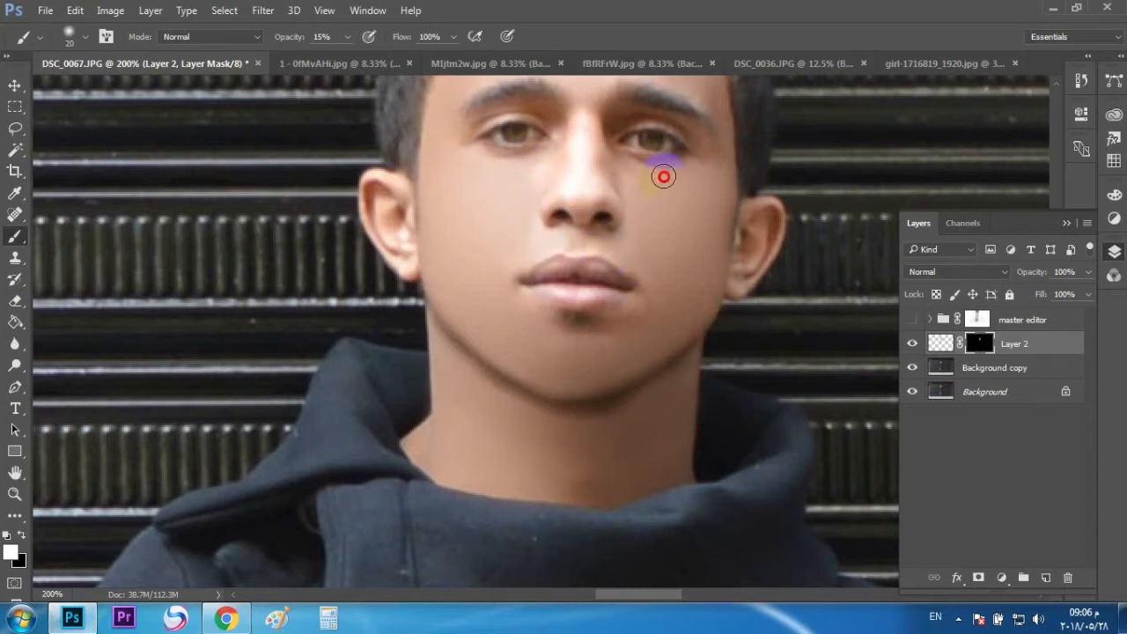
# Paint black at 15% opacity on Layer 2's mask along the jawline to bring back its original edge.
pyautogui.click(22, 535)
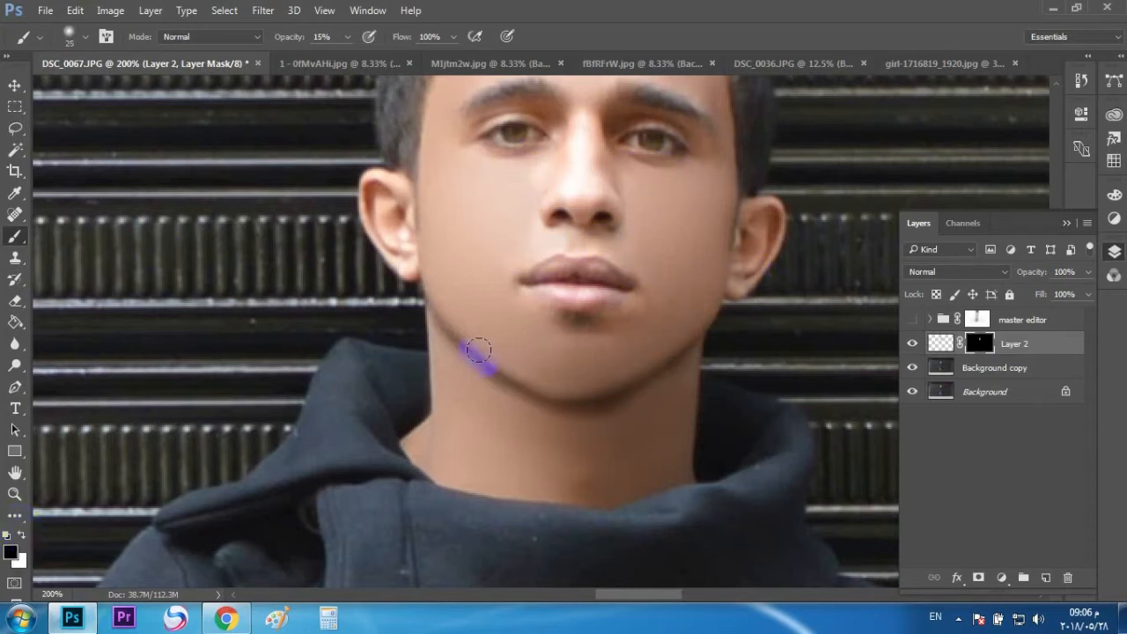
pyautogui.moveTo(434, 321)
pyautogui.mouseDown()
pyautogui.moveTo(422, 292)
pyautogui.moveTo(616, 385)
pyautogui.moveTo(712, 309)
pyautogui.moveTo(498, 376)
pyautogui.mouseUp()
pyautogui.click(14, 494)
pyautogui.moveTo(407, 268); pyautogui.dragTo(351, 302)
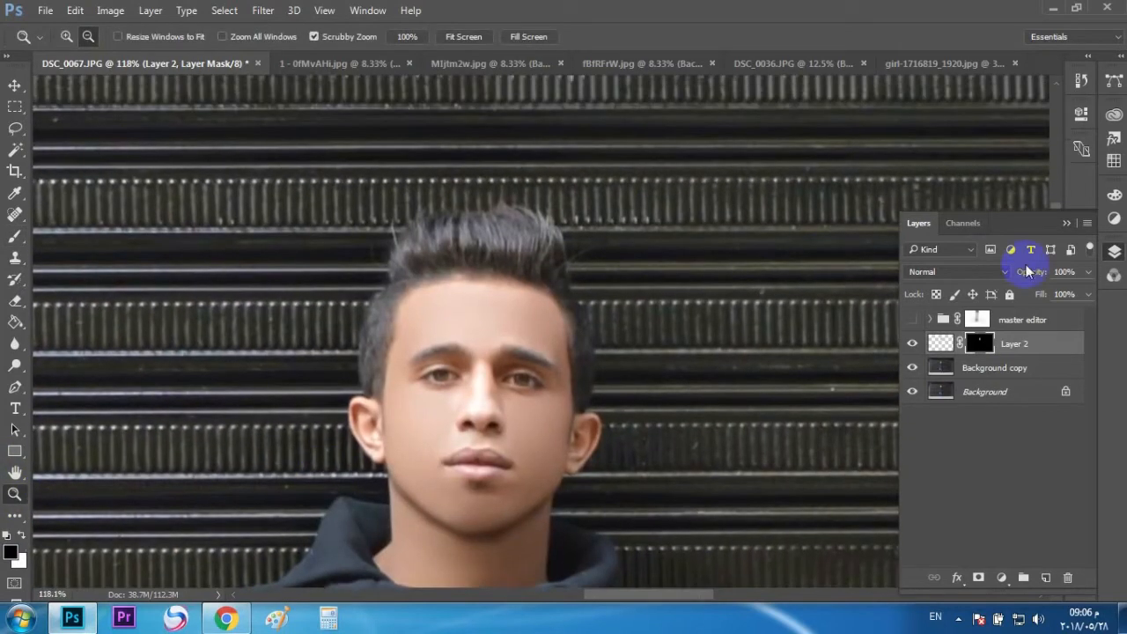
# Check Layer 2's smoothing and paint white at 15% opacity on its mask below the eye.
pyautogui.click(912, 344)
pyautogui.click(449, 405)
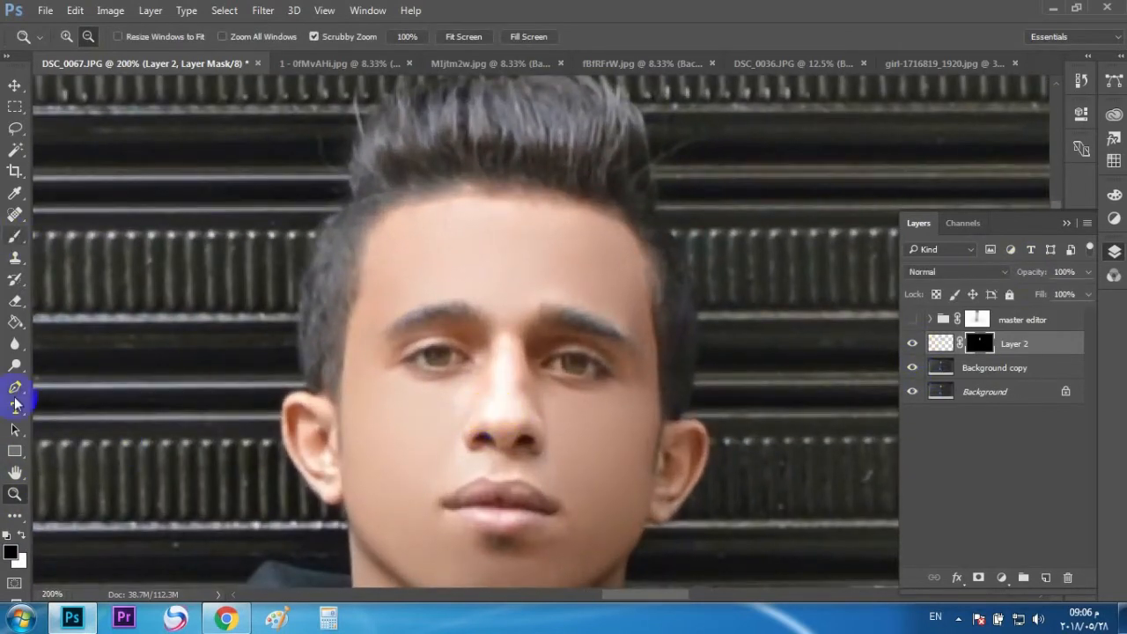
pyautogui.click(24, 233)
pyautogui.click(19, 535)
pyautogui.moveTo(427, 400)
pyautogui.mouseDown()
pyautogui.moveTo(452, 408)
pyautogui.moveTo(462, 366)
pyautogui.mouseUp()
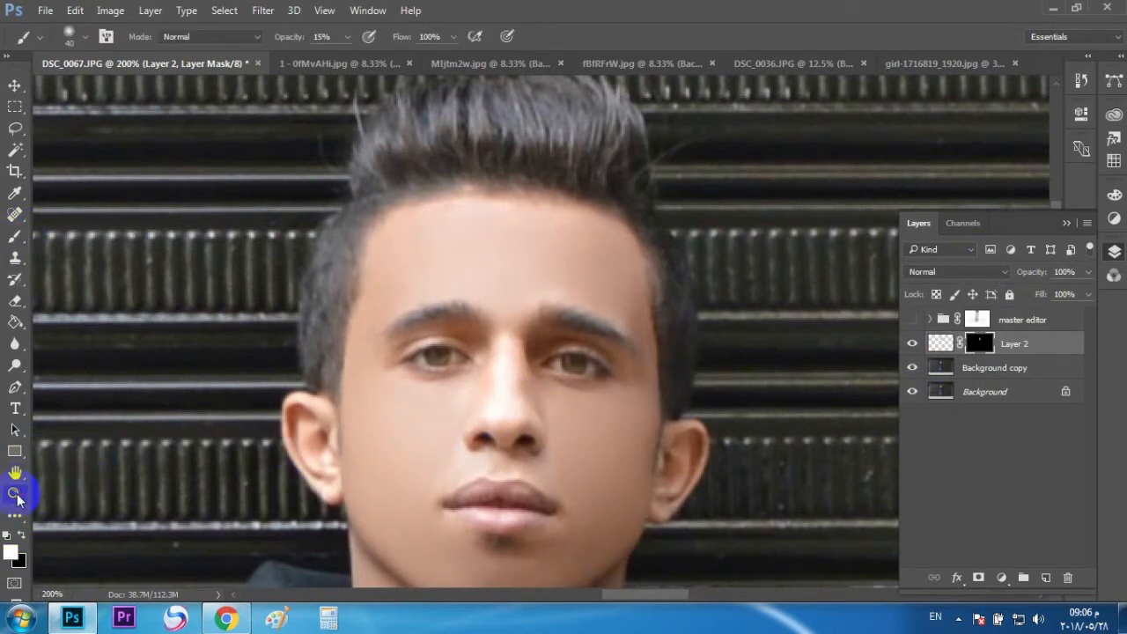
# Show the master editor group and lower Layer 2's opacity to about 60% while viewing the whole photo.
pyautogui.click(15, 494)
pyautogui.click(463, 36)
pyautogui.click(913, 321)
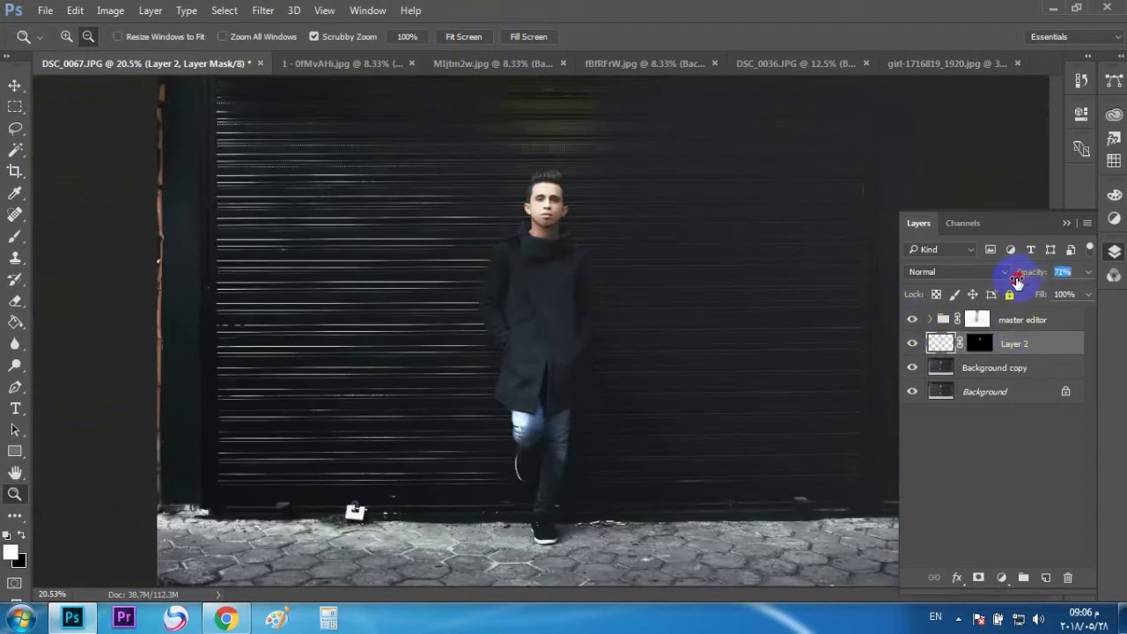
pyautogui.moveTo(1017, 280); pyautogui.dragTo(1010, 280)
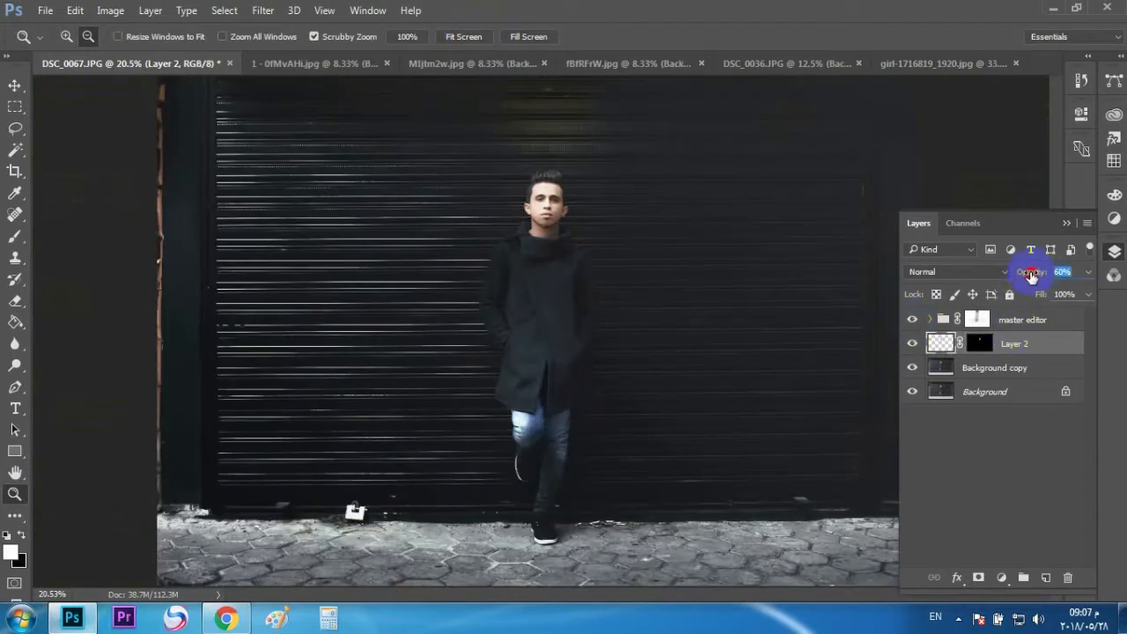
# Stamp all visible layers into a new layer above the master editor group and hide that group.
pyautogui.click(1024, 322)
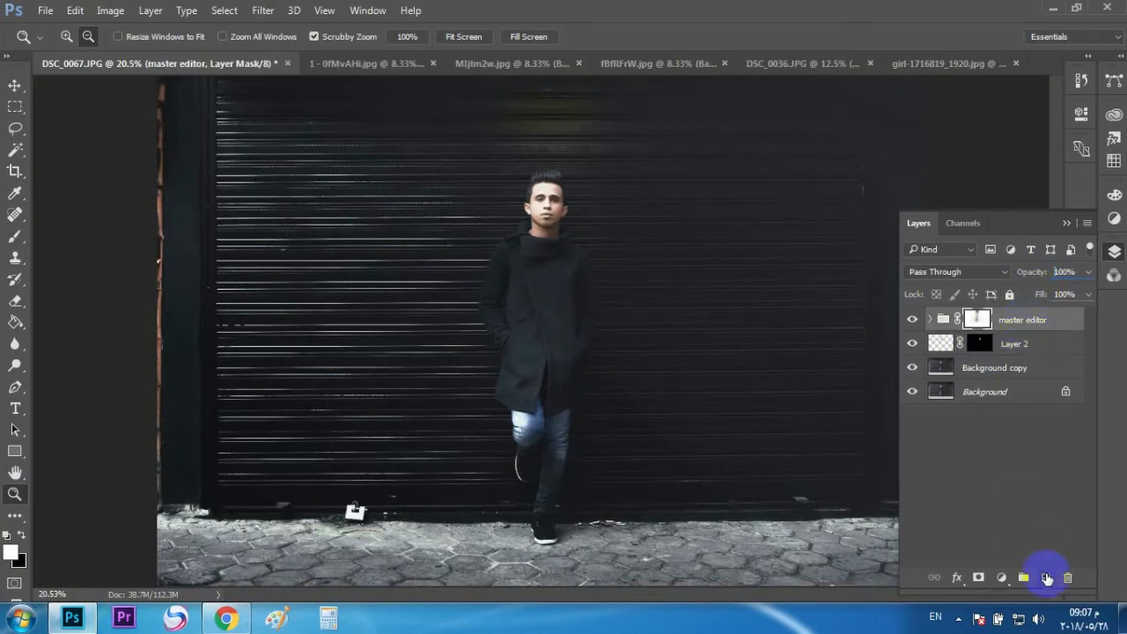
pyautogui.click(1047, 577)
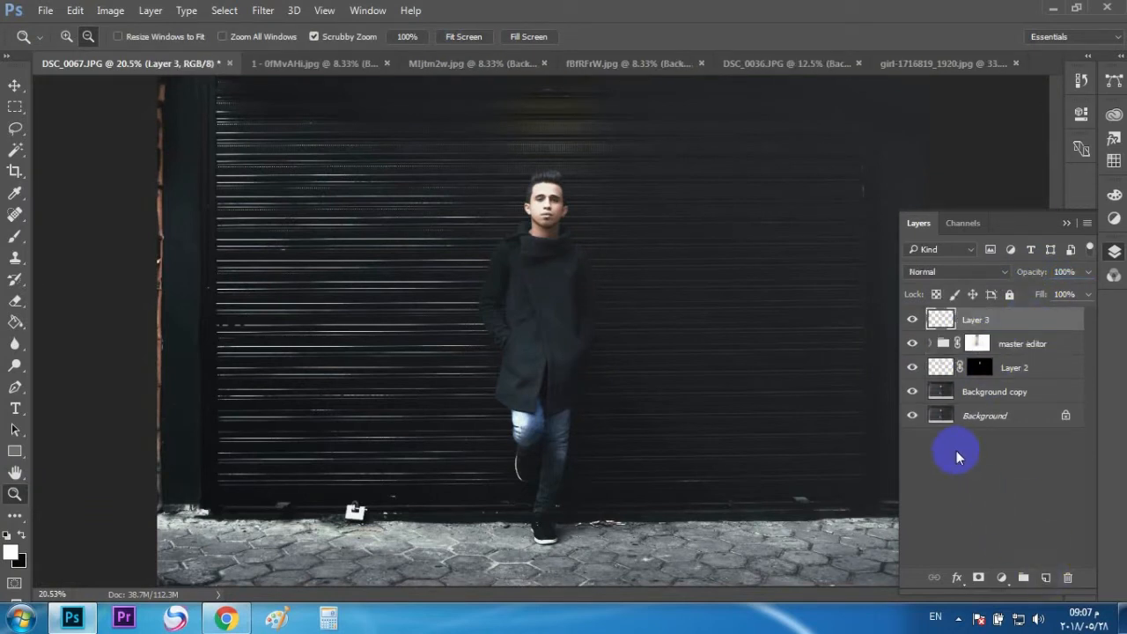
pyautogui.hotkey('ctrl', 'alt', 'shift', 'e')
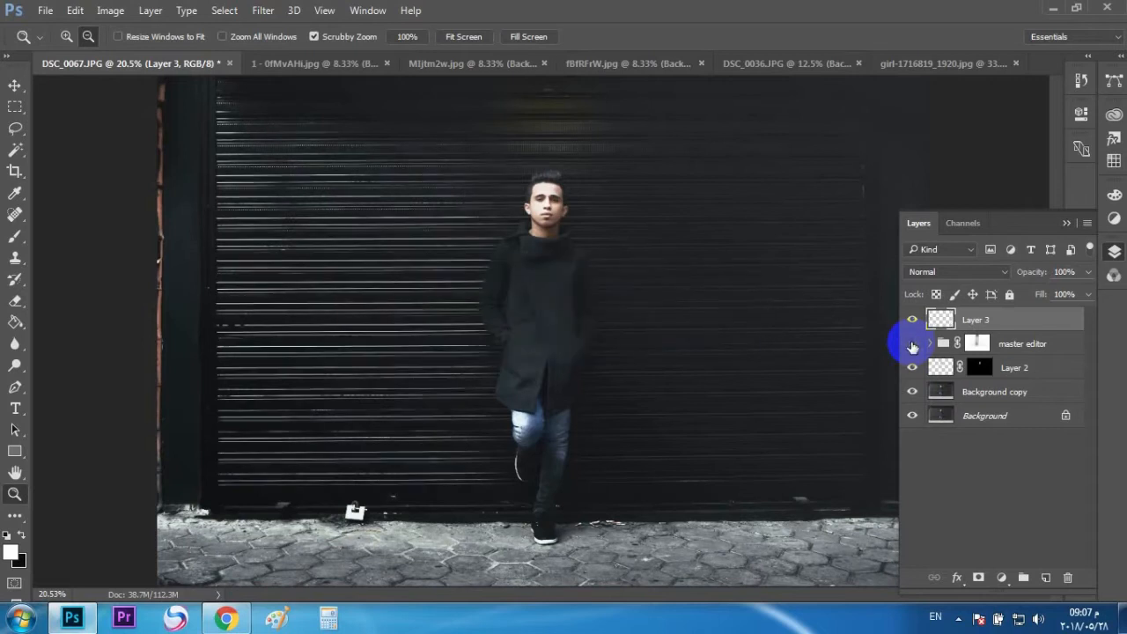
pyautogui.click(912, 345)
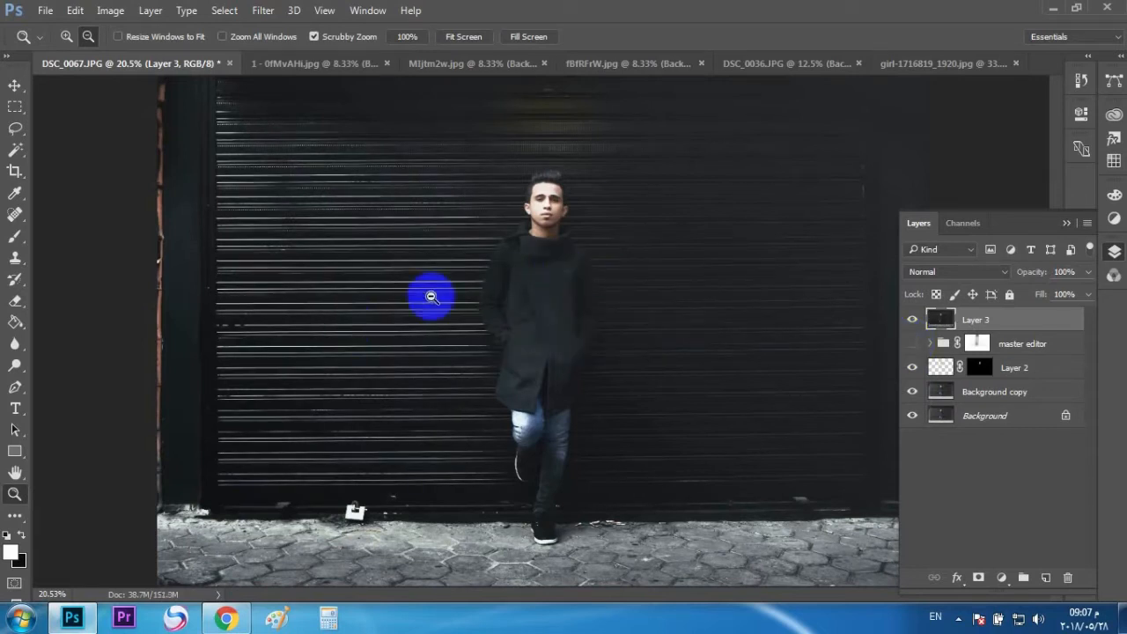
# Compare the face with and without Layer 3 and add a white layer mask to that layer.
pyautogui.moveTo(544, 191); pyautogui.dragTo(661, 182)
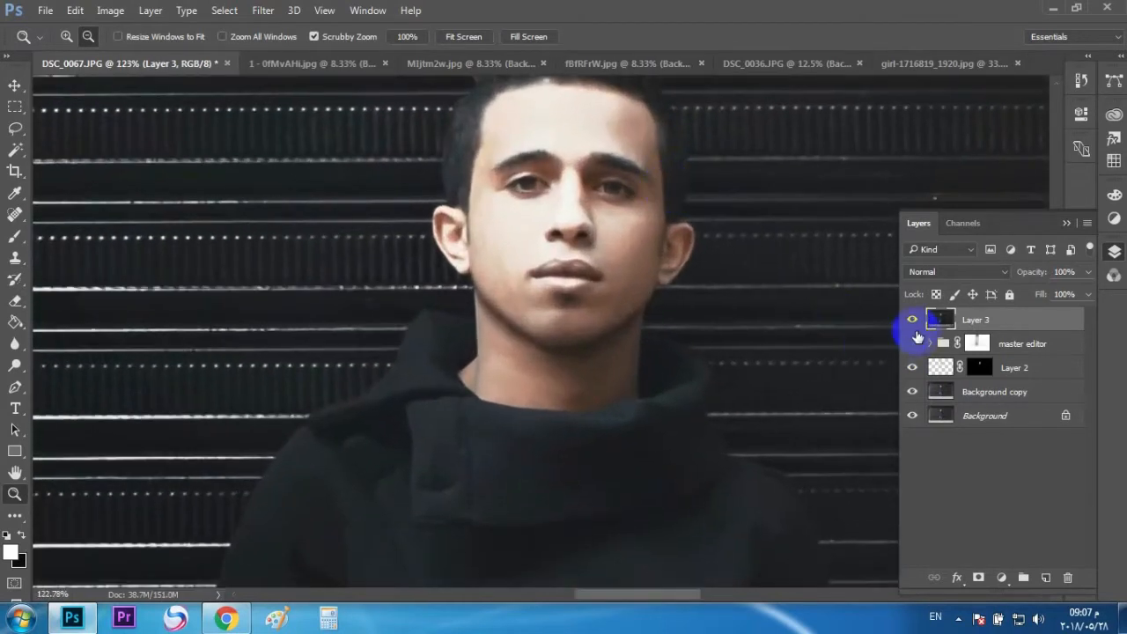
pyautogui.click(913, 321)
pyautogui.click(914, 321)
pyautogui.moveTo(528, 266); pyautogui.dragTo(397, 327)
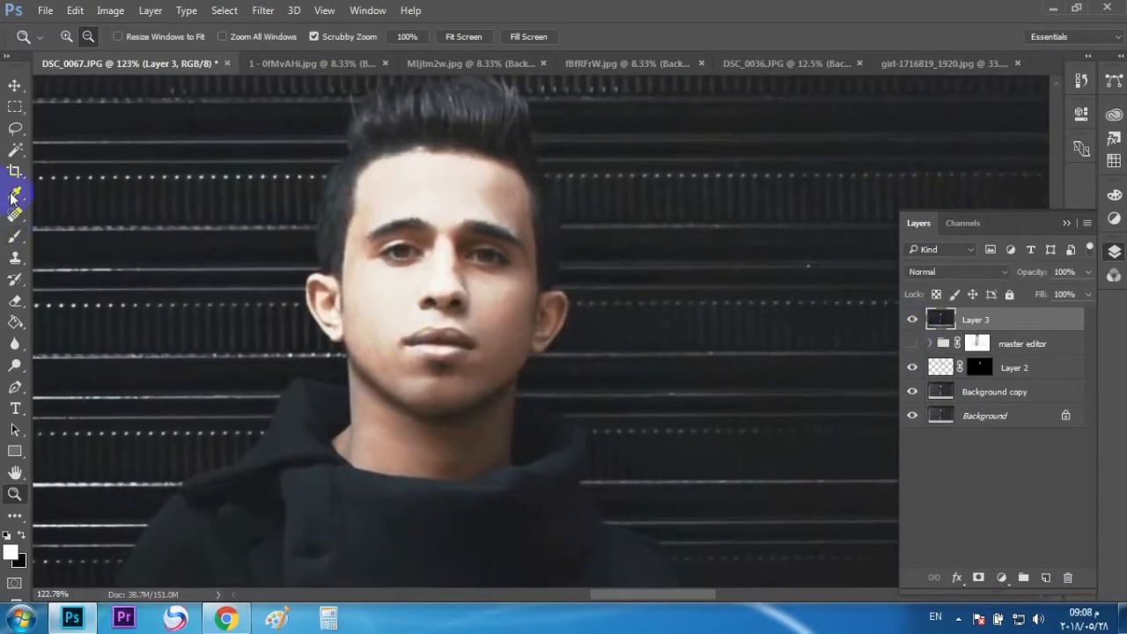
pyautogui.click(15, 238)
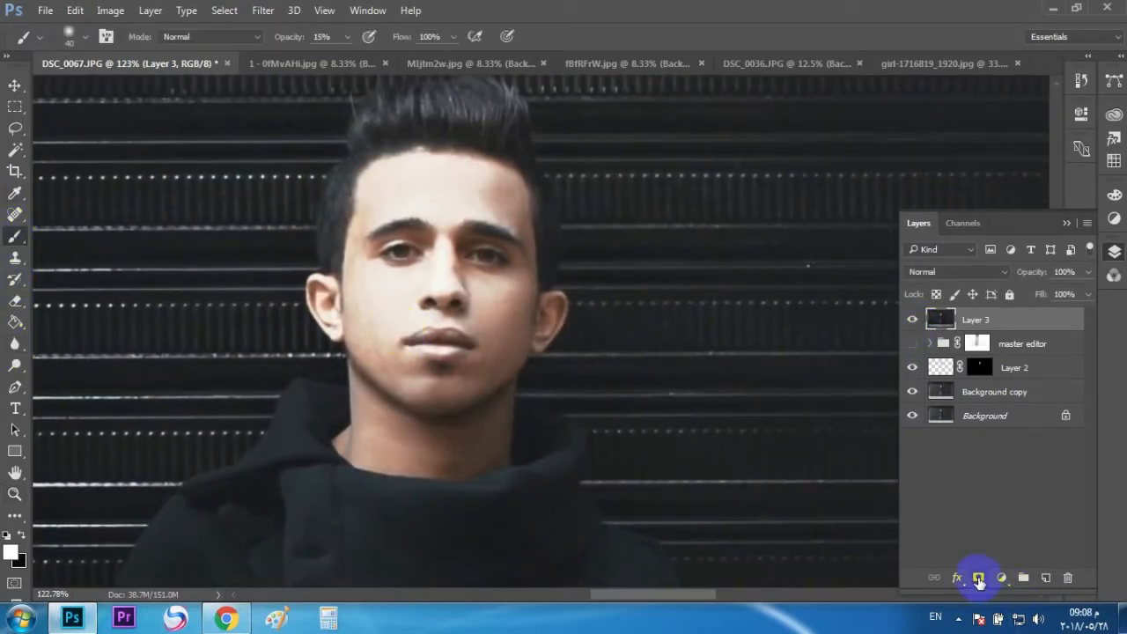
pyautogui.click(978, 577)
# Paint black on Layer 3's mask over the face, ears and neck with a size 50 brush at 100% opacity.
pyautogui.click(21, 535)
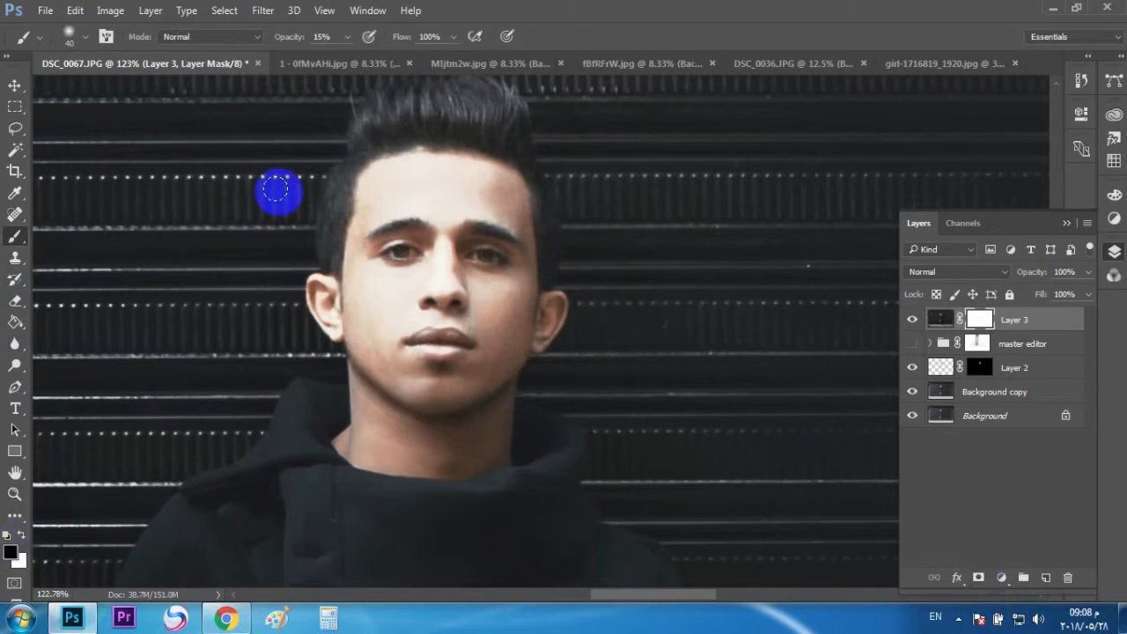
pyautogui.press(']')
pyautogui.click(457, 201)
pyautogui.moveTo(455, 203)
pyautogui.mouseDown()
pyautogui.moveTo(390, 184)
pyautogui.moveTo(485, 195)
pyautogui.moveTo(387, 193)
pyautogui.moveTo(368, 213)
pyautogui.moveTo(486, 206)
pyautogui.moveTo(513, 272)
pyautogui.moveTo(513, 308)
pyautogui.moveTo(437, 309)
pyautogui.moveTo(375, 252)
pyautogui.moveTo(359, 336)
pyautogui.moveTo(327, 293)
pyautogui.mouseUp()
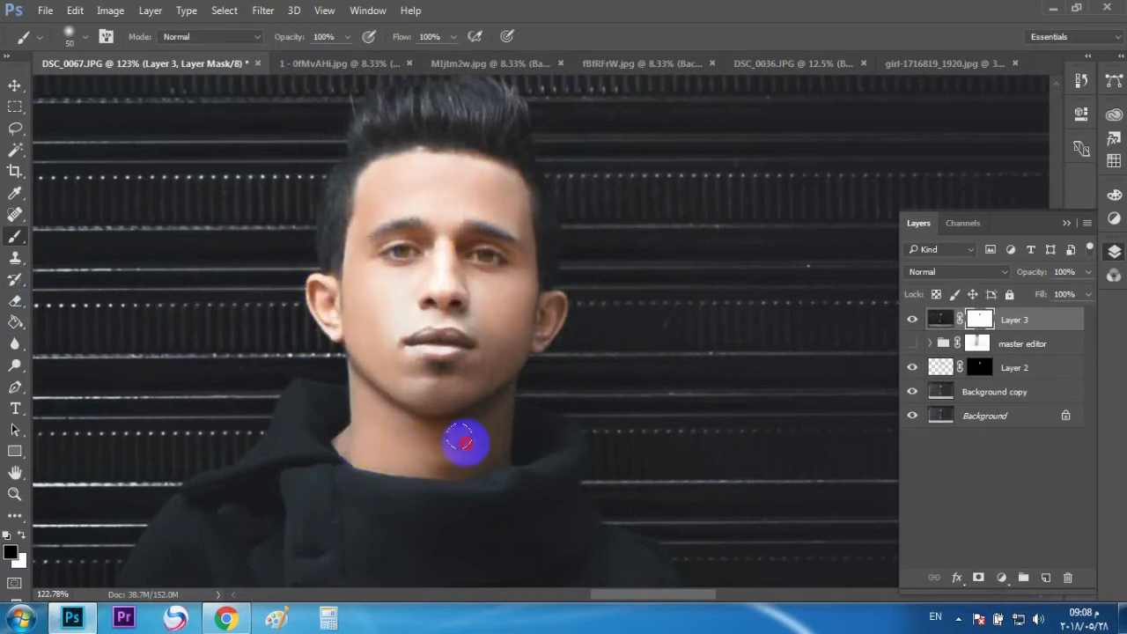
pyautogui.moveTo(434, 365)
pyautogui.mouseDown()
pyautogui.moveTo(386, 318)
pyautogui.moveTo(442, 334)
pyautogui.moveTo(396, 325)
pyautogui.moveTo(405, 245)
pyautogui.moveTo(453, 291)
pyautogui.mouseUp()
pyautogui.moveTo(484, 229); pyautogui.dragTo(486, 236)
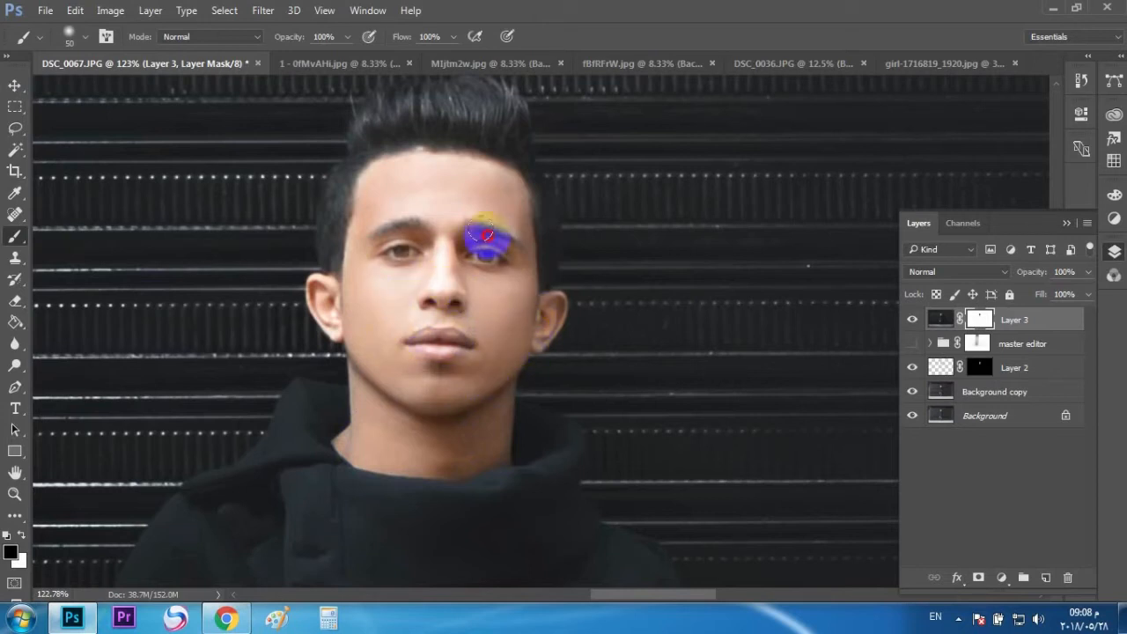
pyautogui.moveTo(410, 186); pyautogui.dragTo(390, 206)
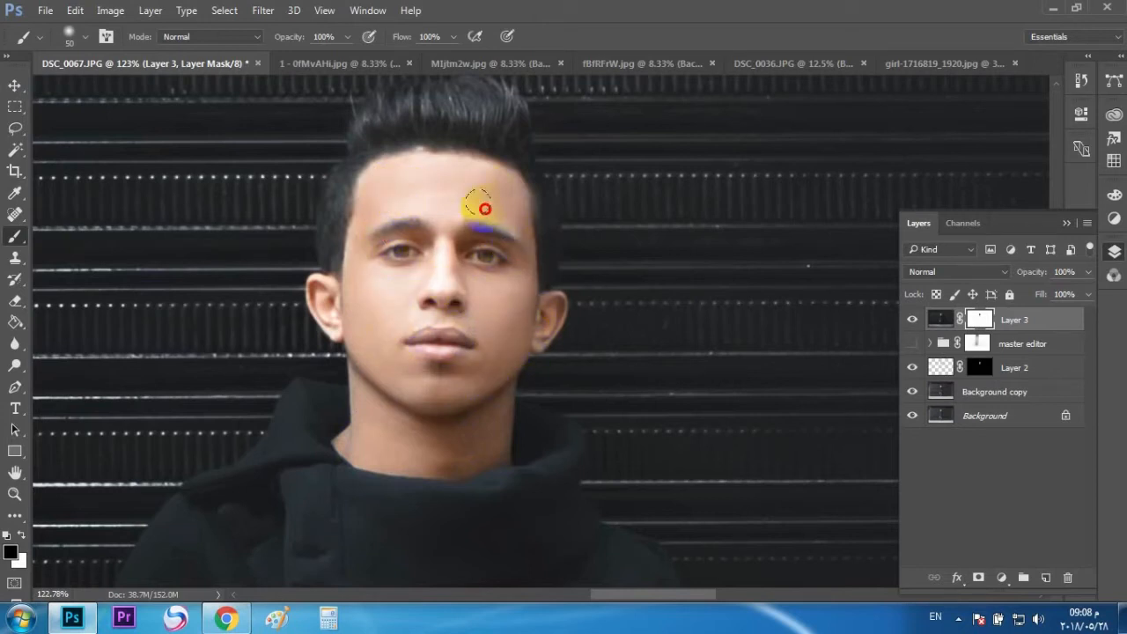
pyautogui.moveTo(380, 341); pyautogui.dragTo(383, 343)
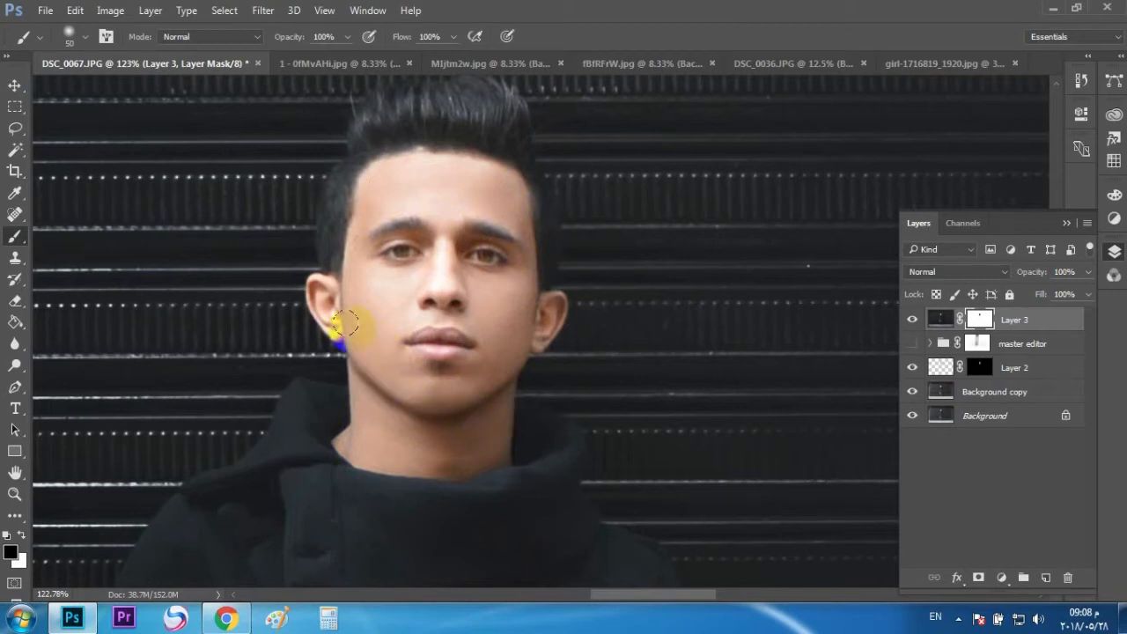
# Stamp the visible layers into a new top layer and compare it with the original Background, hiding the layers in between.
pyautogui.click(15, 493)
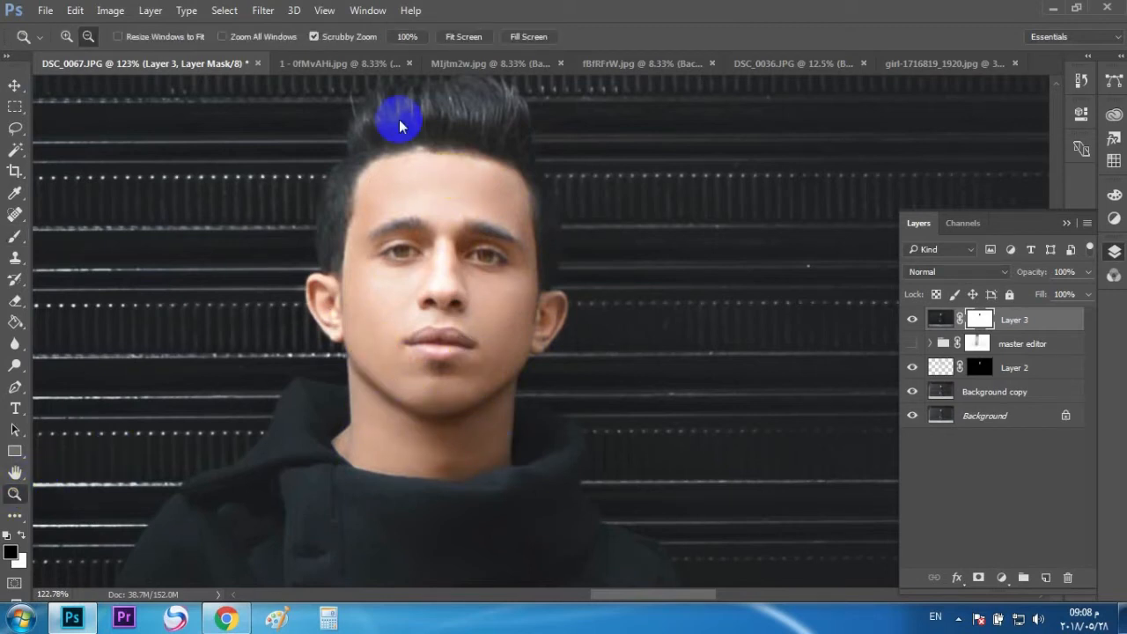
pyautogui.click(464, 36)
pyautogui.hotkey('ctrl', 'alt', 'shift', 'e')
pyautogui.moveTo(912, 343); pyautogui.dragTo(912, 419)
pyautogui.click(912, 320)
pyautogui.click(913, 319)
pyautogui.click(913, 319)
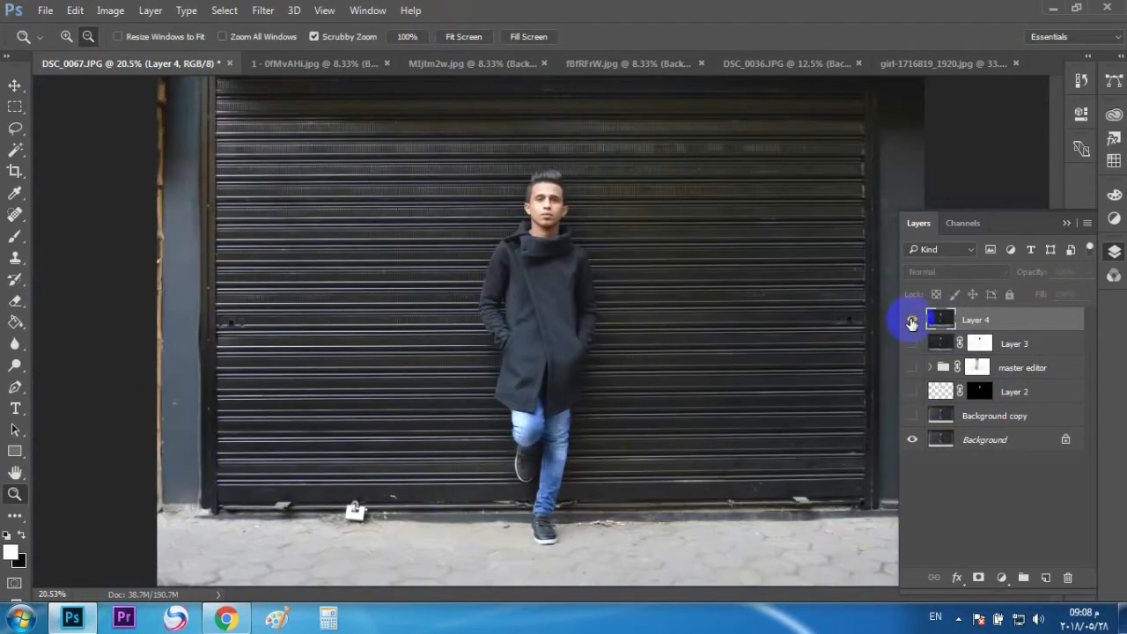
pyautogui.click(912, 320)
# Detach the DSC_0067.JPG document and put it away, and bring up the man's face in 1 - 0fMvAHi.jpg.
pyautogui.moveTo(154, 63); pyautogui.dragTo(255, 129)
pyautogui.click(726, 132)
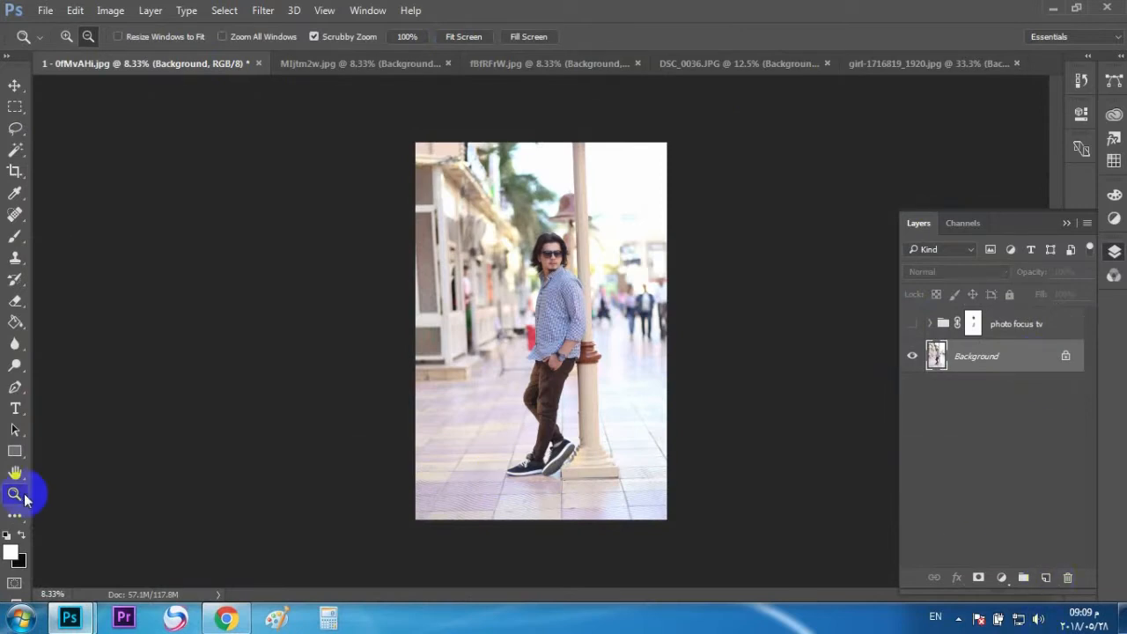
pyautogui.moveTo(553, 250); pyautogui.dragTo(838, 259)
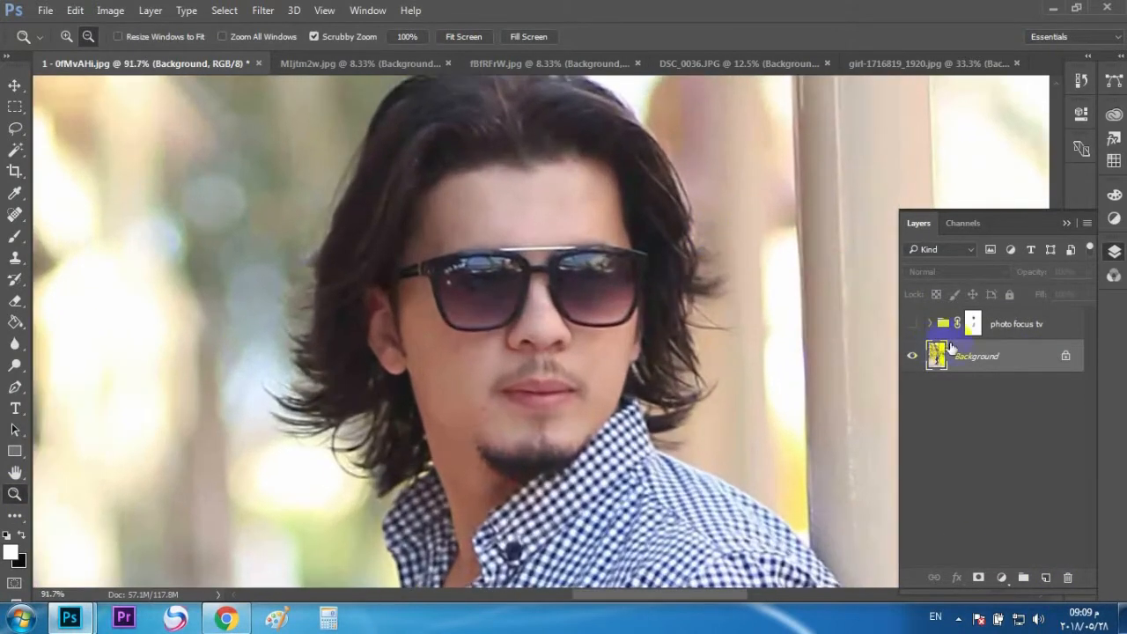
# Select the skin of the face, forehead, ear and neck with the Magic Wand at tolerance 32, adding each area.
pyautogui.click(15, 150)
pyautogui.keyDown('shift'); pyautogui.click(453, 402); pyautogui.keyUp('shift')
pyautogui.keyDown('shift'); pyautogui.click(604, 365); pyautogui.keyUp('shift')
pyautogui.keyDown('shift'); pyautogui.click(578, 214); pyautogui.keyUp('shift')
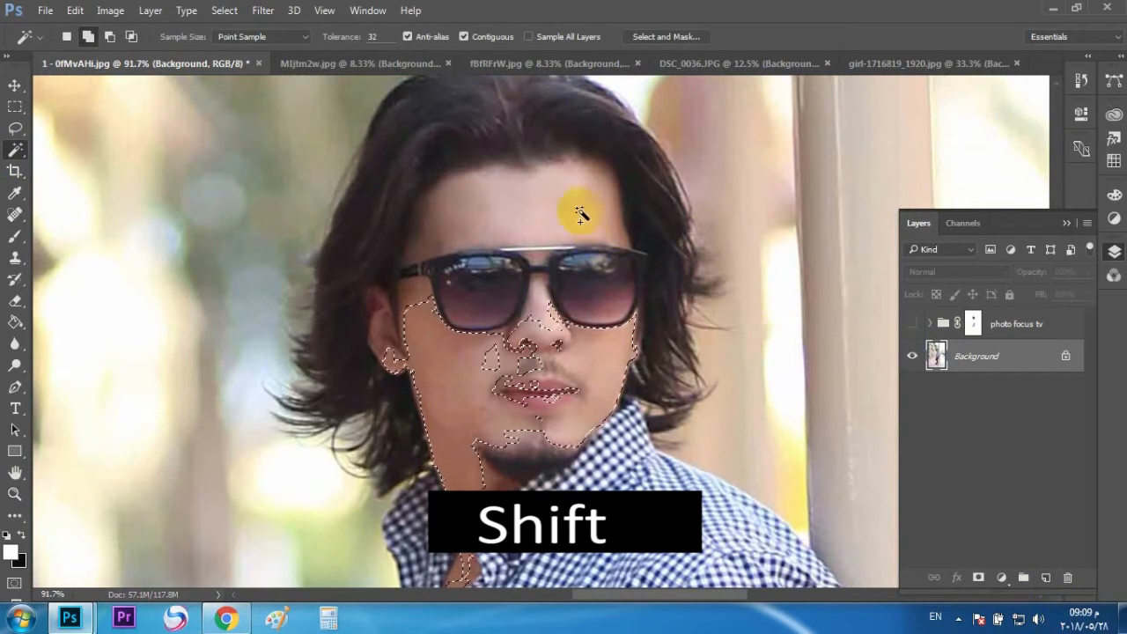
pyautogui.keyDown('shift'); pyautogui.click(415, 297); pyautogui.keyUp('shift')
pyautogui.keyDown('shift'); pyautogui.click(432, 244); pyautogui.keyUp('shift')
pyautogui.keyDown('shift'); pyautogui.click(628, 226); pyautogui.keyUp('shift')
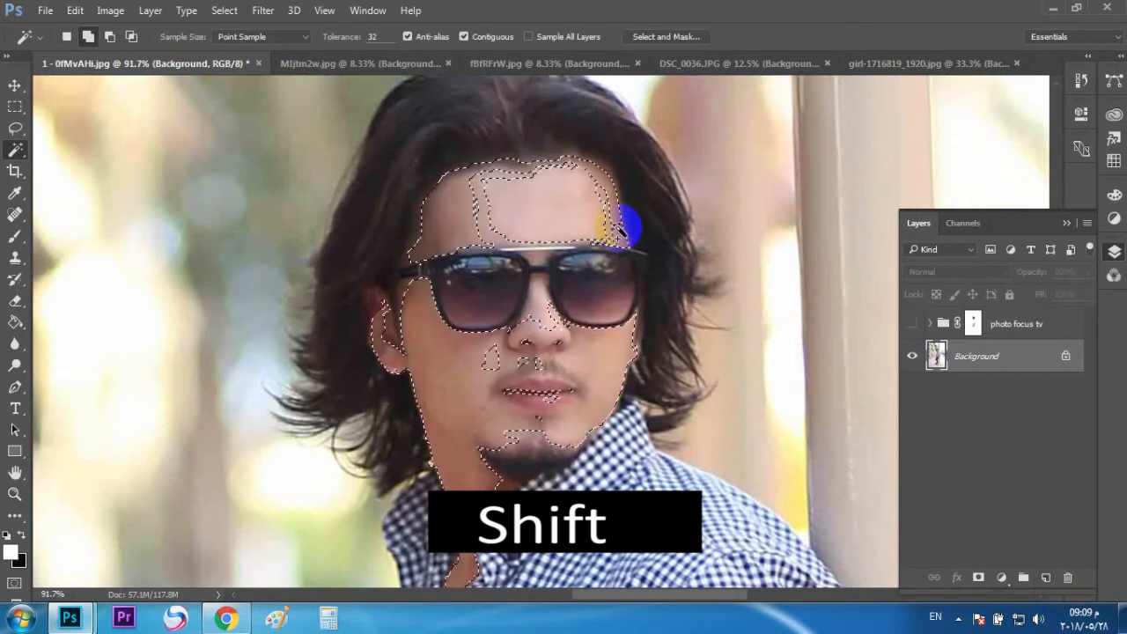
pyautogui.keyDown('shift'); pyautogui.click(533, 222); pyautogui.keyUp('shift')
pyautogui.keyDown('shift'); pyautogui.click(537, 348); pyautogui.keyUp('shift')
pyautogui.keyDown('shift'); pyautogui.click(495, 359); pyautogui.keyUp('shift')
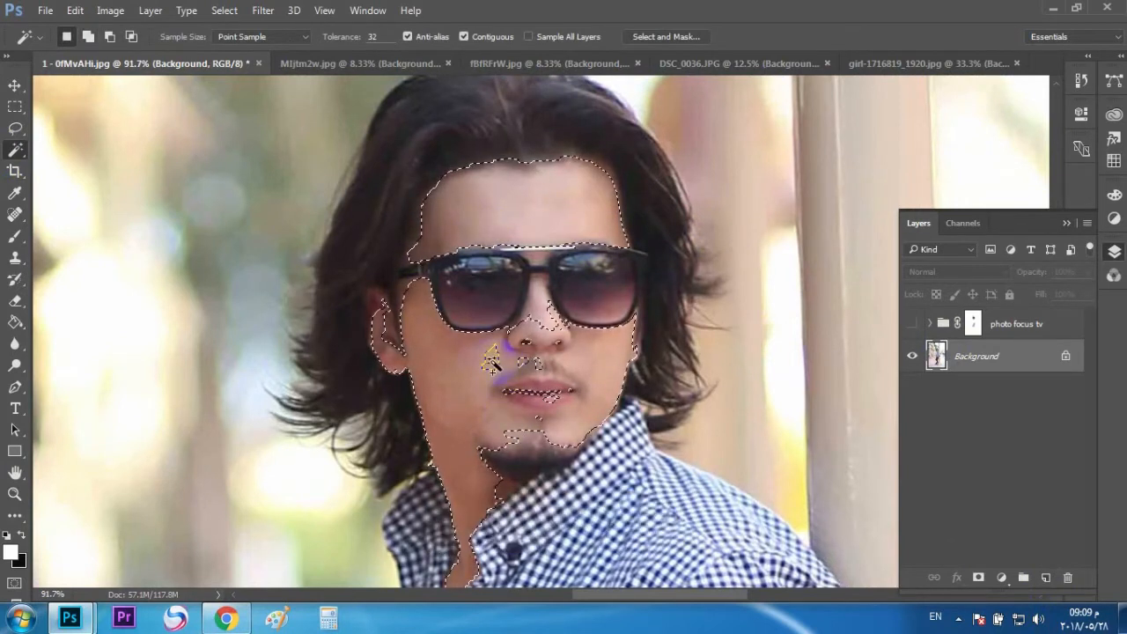
# Copy the selected skin to a new layer and apply a Gaussian Blur with a radius of 15.3 pixels.
pyautogui.hotkey('ctrl', 'j')
pyautogui.click(262, 9)
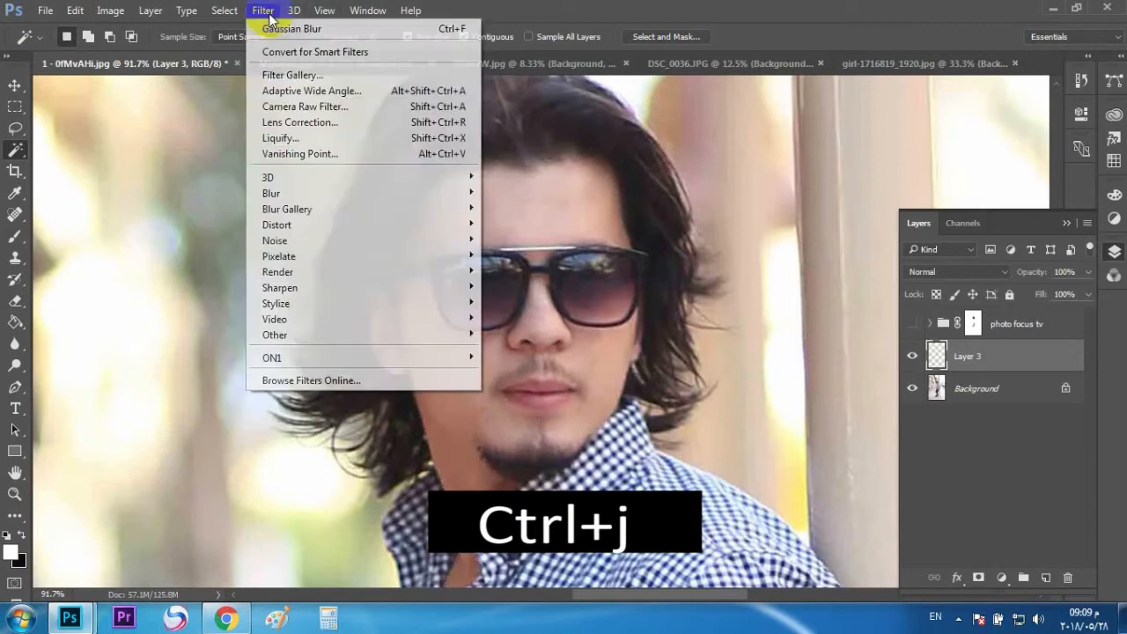
pyautogui.moveTo(422, 195)
pyautogui.click(539, 257)
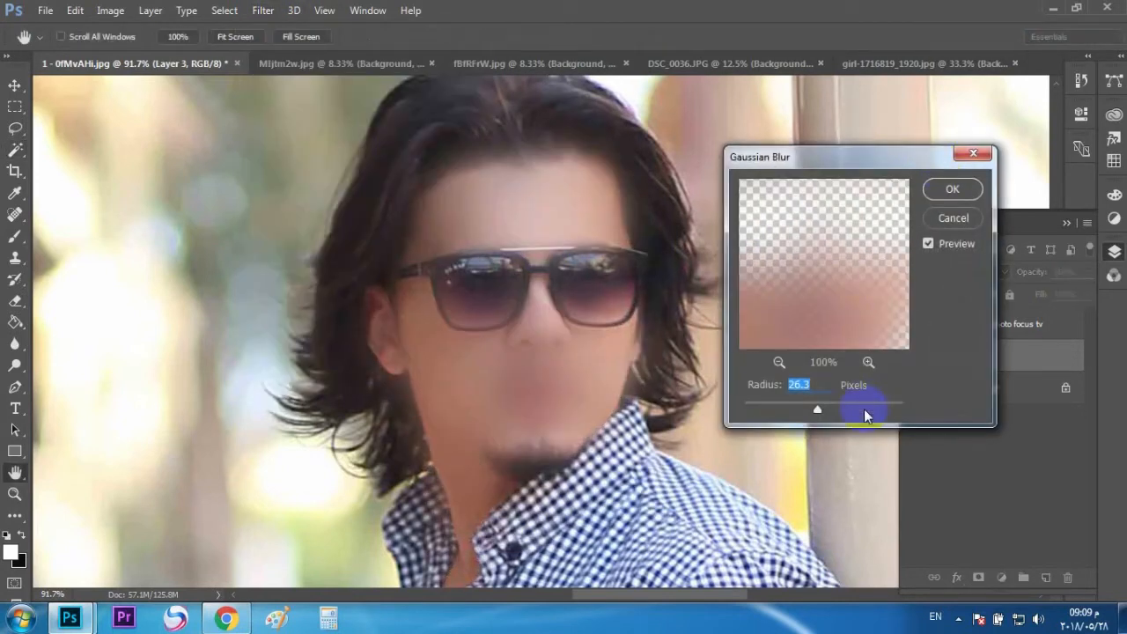
pyautogui.moveTo(814, 416); pyautogui.dragTo(811, 411)
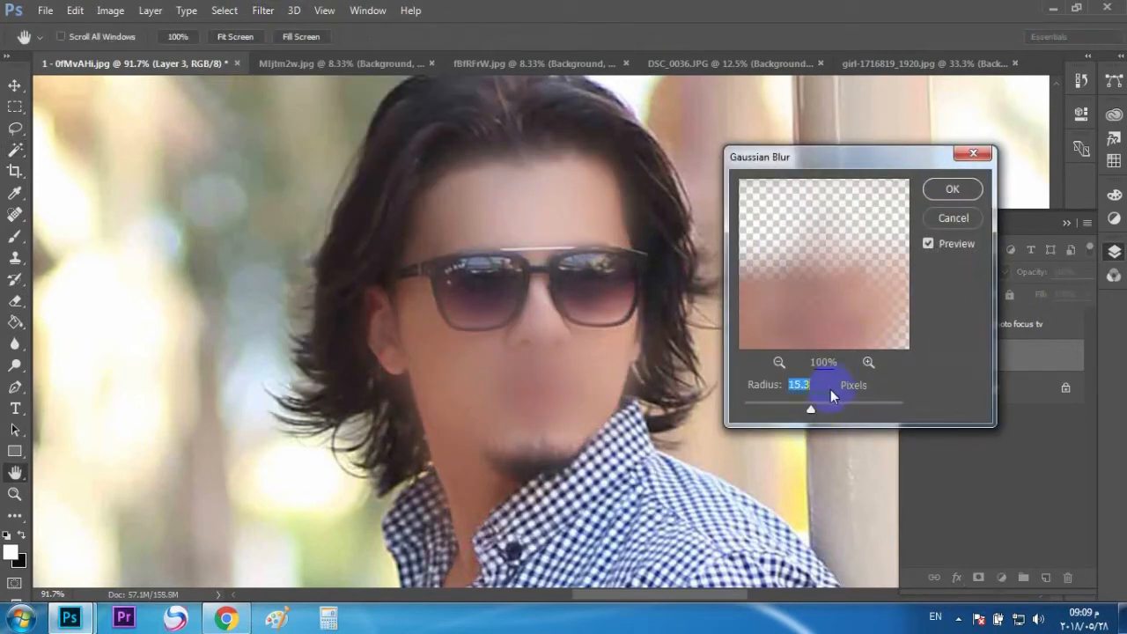
pyautogui.click(939, 202)
# Add a layer mask to the blurred skin layer and fill it with black.
pyautogui.click(979, 578)
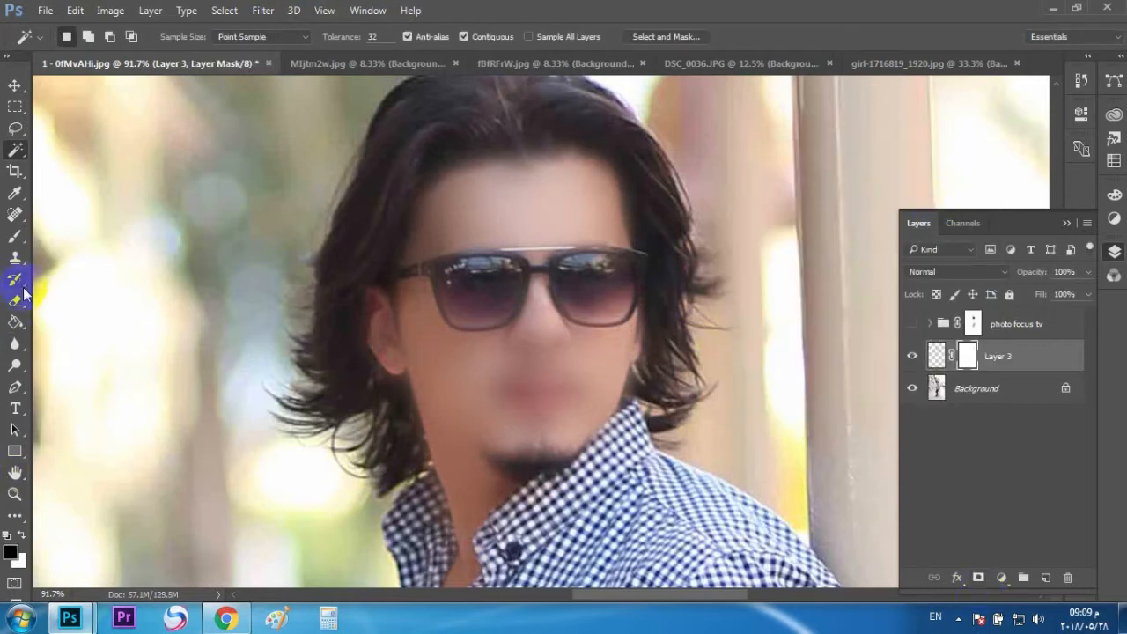
pyautogui.click(15, 322)
pyautogui.click(132, 500)
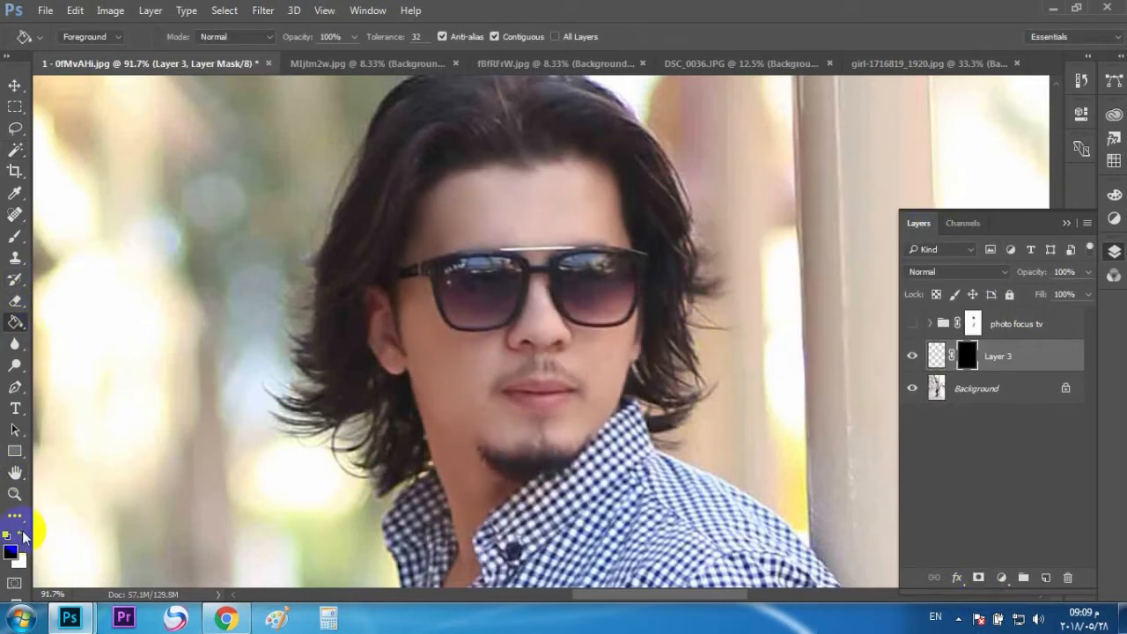
# Paint white on the mask with a 50 px soft brush over the forehead, cheeks, chin and neck to reveal the smoothed skin.
pyautogui.click(15, 236)
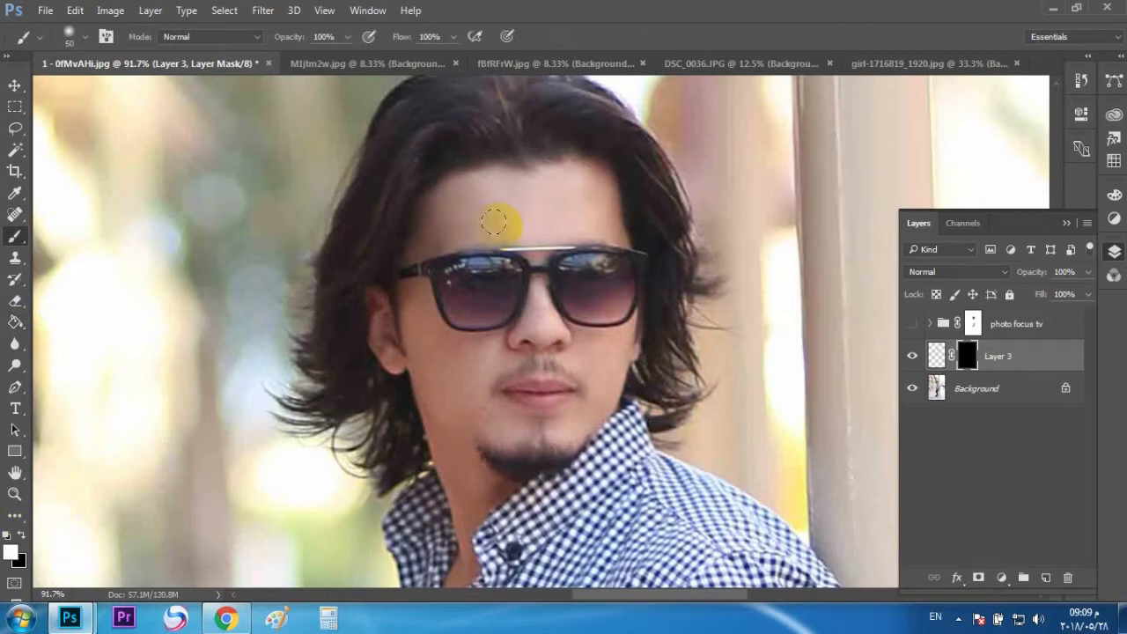
pyautogui.moveTo(482, 209); pyautogui.dragTo(546, 186)
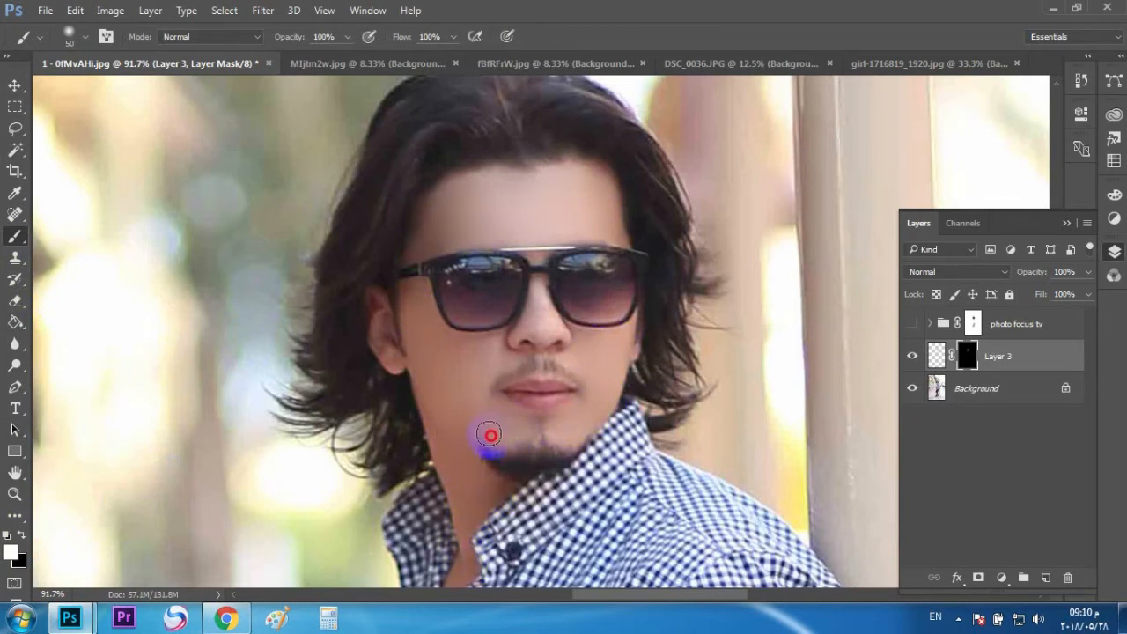
pyautogui.click(445, 453)
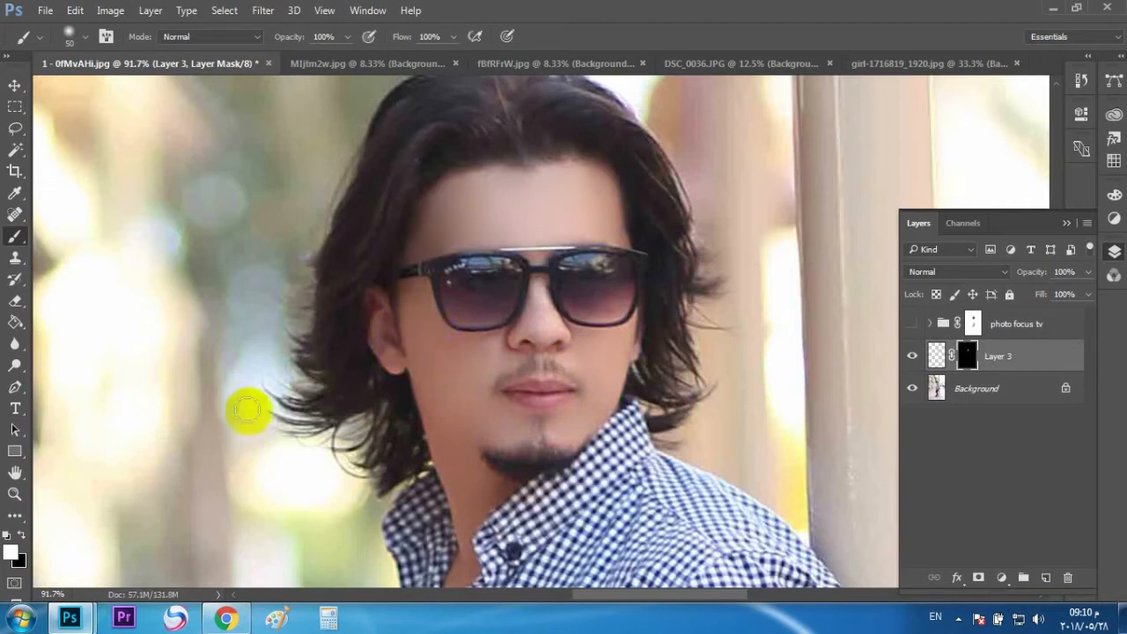
# Show the photo focus tv group and compare the whole photo with and without its colour grading.
pyautogui.click(12, 495)
pyautogui.click(464, 37)
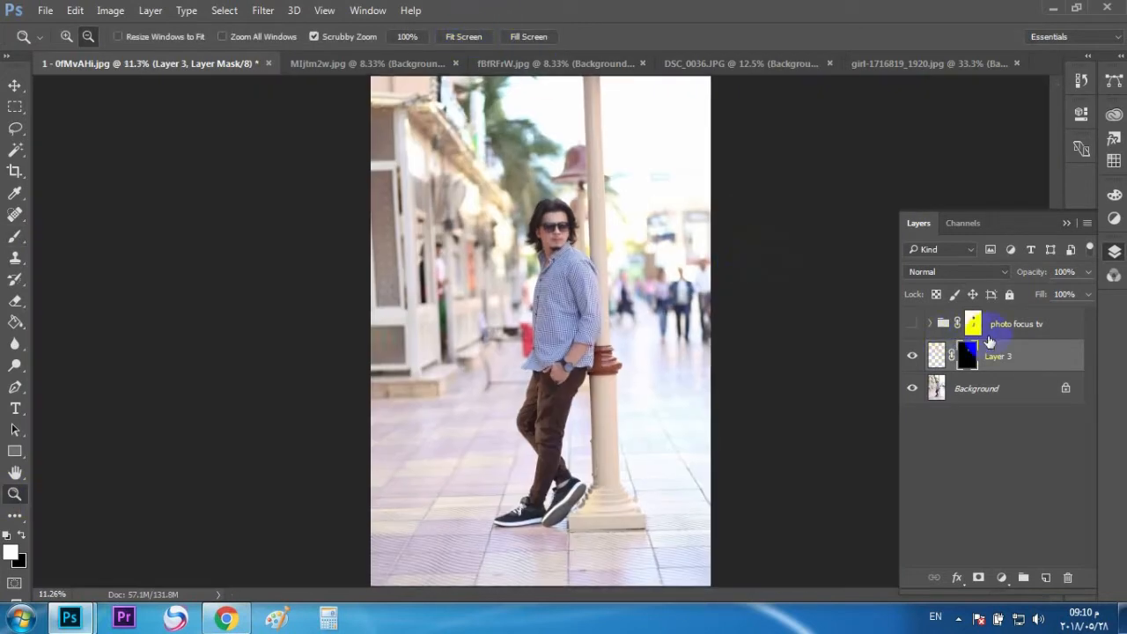
pyautogui.click(913, 324)
pyautogui.click(1048, 326)
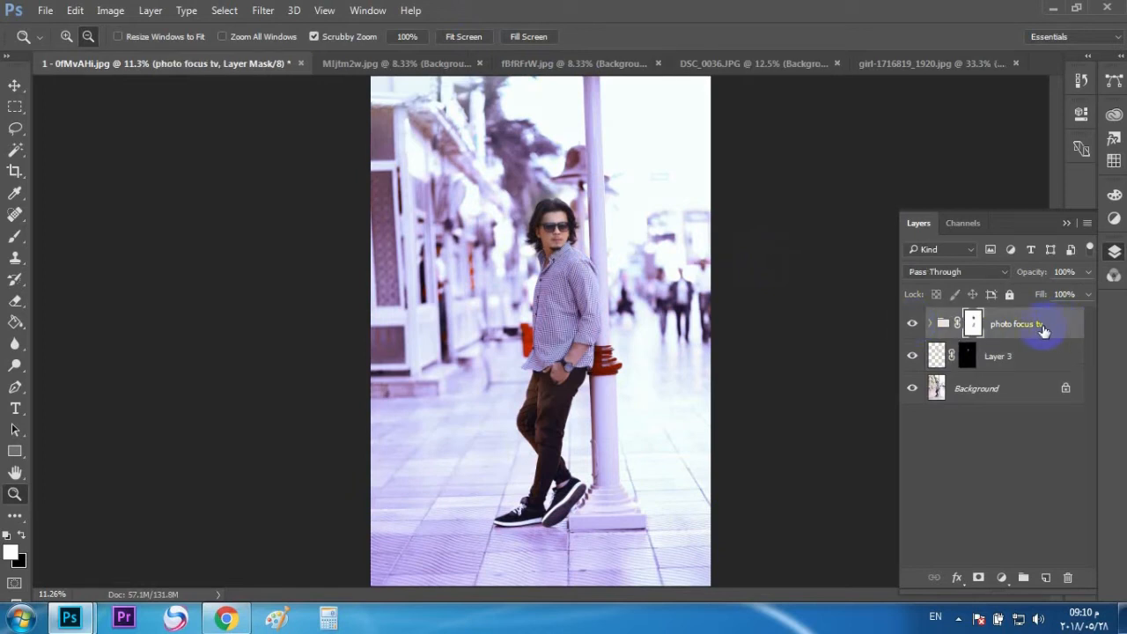
pyautogui.click(913, 324)
pyautogui.click(913, 324)
# Detach the 1 - 0fMvAHi.jpg document and minimise it, and bring up the boy's face in MIjtm2w.jpg.
pyautogui.moveTo(189, 64); pyautogui.dragTo(159, 169)
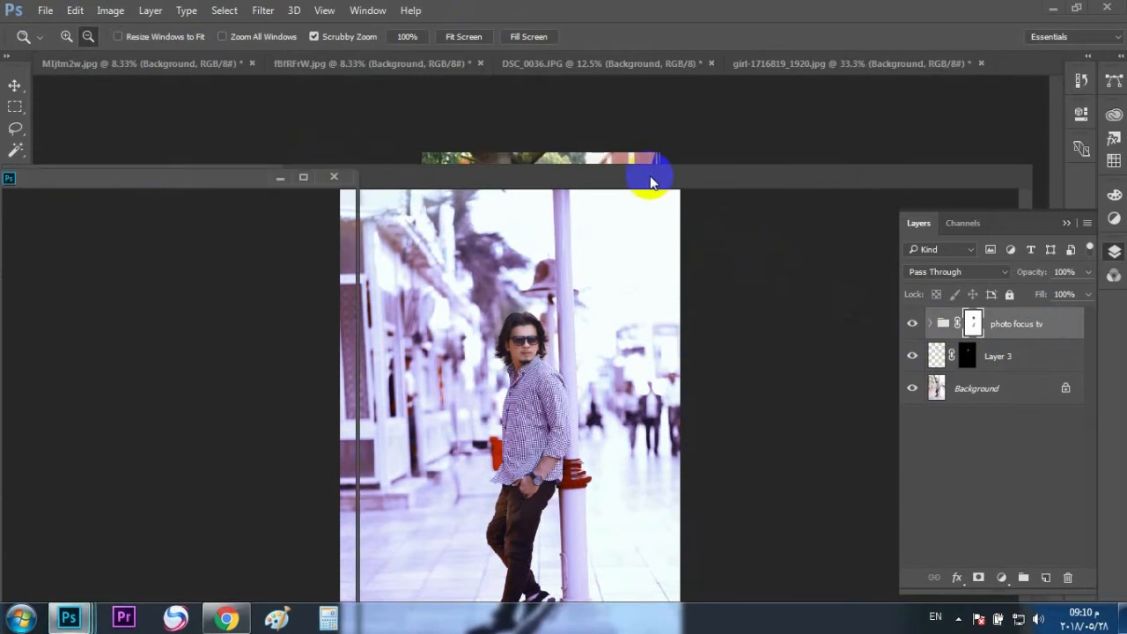
pyautogui.click(279, 179)
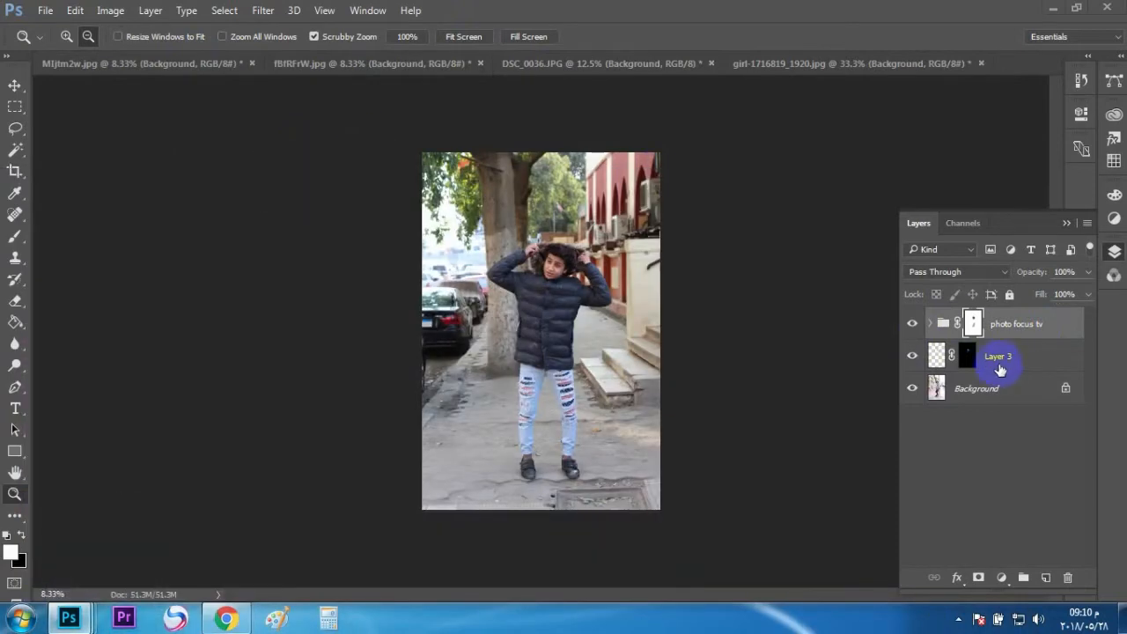
pyautogui.click(1000, 369)
pyautogui.moveTo(561, 271); pyautogui.dragTo(573, 304)
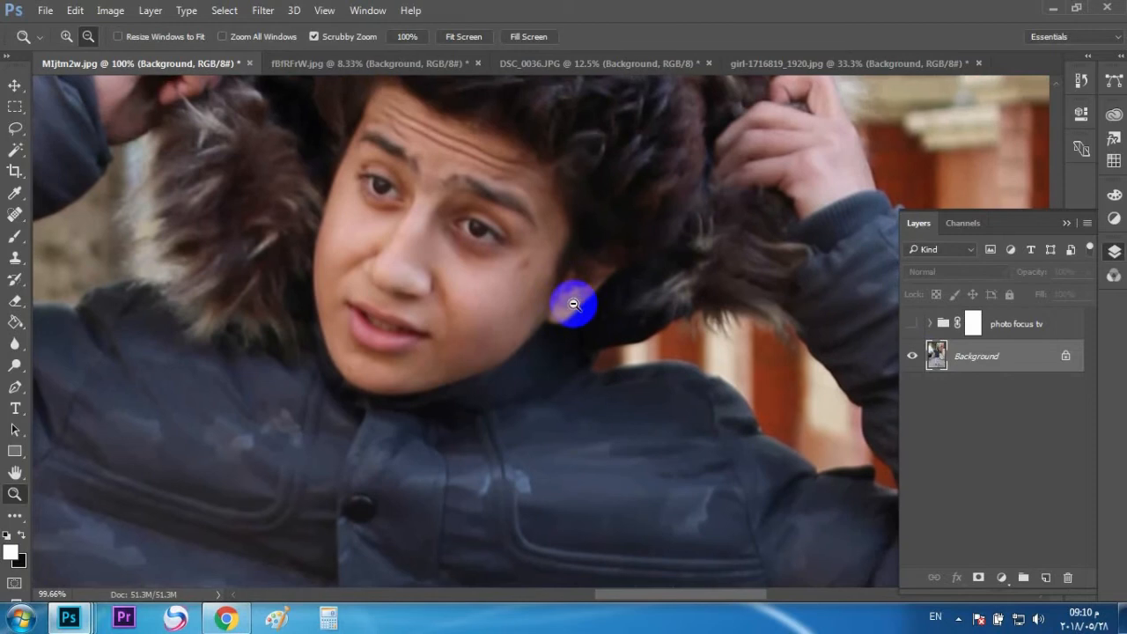
# Select the skin of the boy's face and ear with the Magic Wand at tolerance 32, adding area after area.
pyautogui.click(15, 150)
pyautogui.keyDown('shift'); pyautogui.click(453, 144); pyautogui.keyUp('shift')
pyautogui.keyDown('shift'); pyautogui.click(504, 304); pyautogui.keyUp('shift')
pyautogui.keyDown('shift'); pyautogui.click(523, 189); pyautogui.keyUp('shift')
pyautogui.keyDown('shift'); pyautogui.click(472, 188); pyautogui.keyUp('shift')
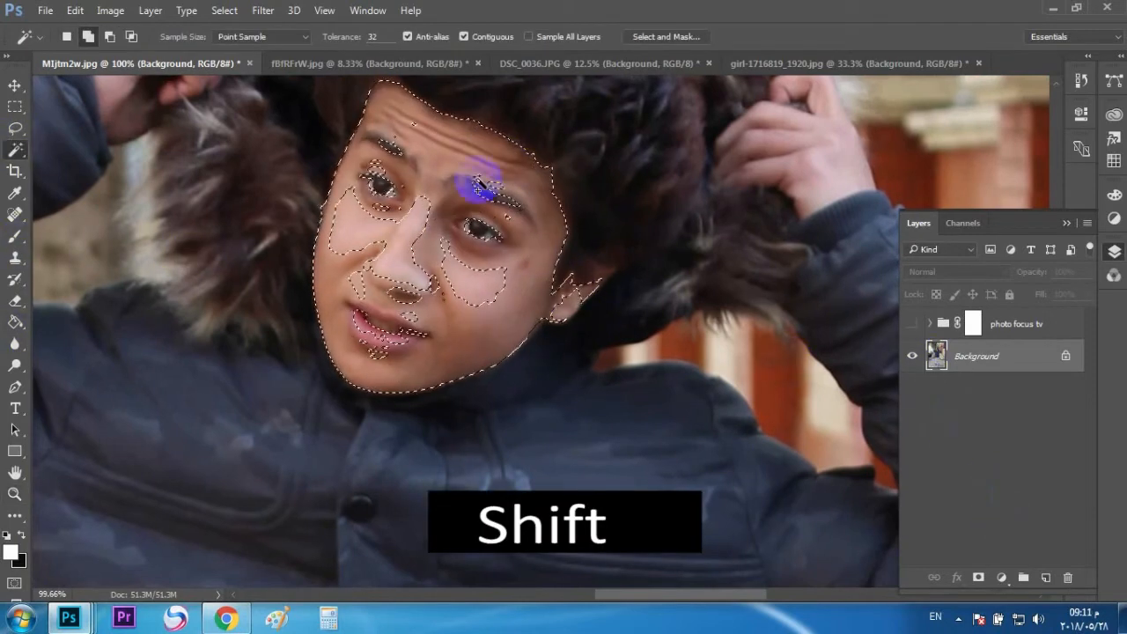
pyautogui.keyDown('shift'); pyautogui.click(349, 267); pyautogui.keyUp('shift')
pyautogui.keyDown('shift'); pyautogui.click(516, 284); pyautogui.keyUp('shift')
pyautogui.keyDown('shift'); pyautogui.click(428, 330); pyautogui.keyUp('shift')
pyautogui.keyDown('shift'); pyautogui.click(378, 216); pyautogui.keyUp('shift')
pyautogui.keyDown('shift'); pyautogui.click(407, 317); pyautogui.keyUp('shift')
pyautogui.keyDown('shift'); pyautogui.click(473, 314); pyautogui.keyUp('shift')
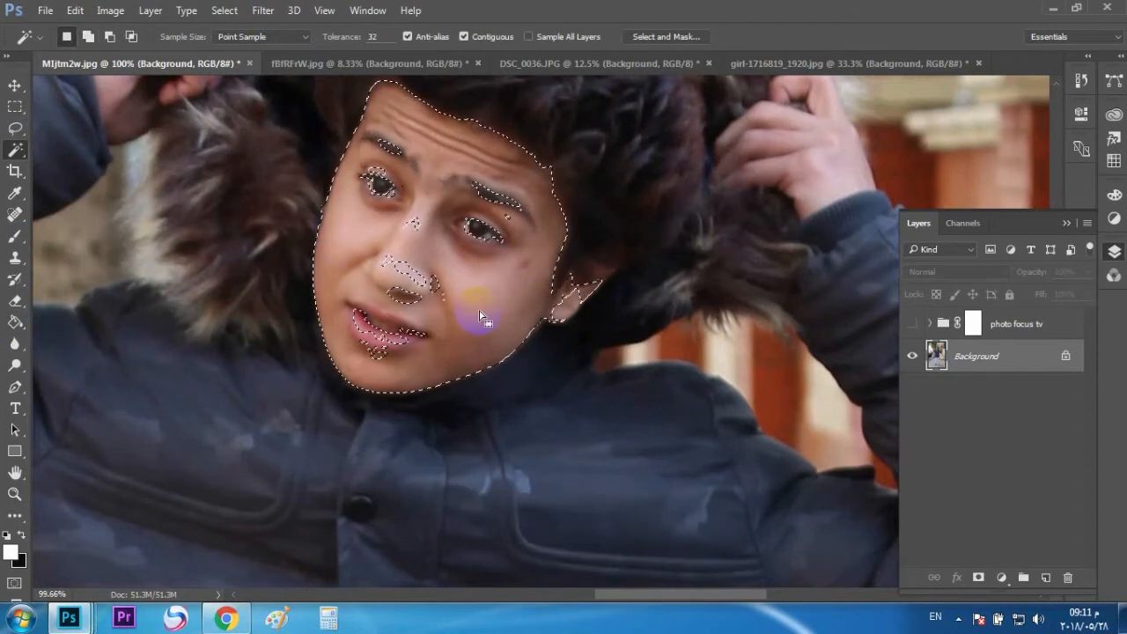
# Copy the selected facial skin to a new layer and apply a Gaussian Blur that softens its texture.
pyautogui.hotkey('ctrl', 'j')
pyautogui.click(271, 18)
pyautogui.moveTo(302, 189)
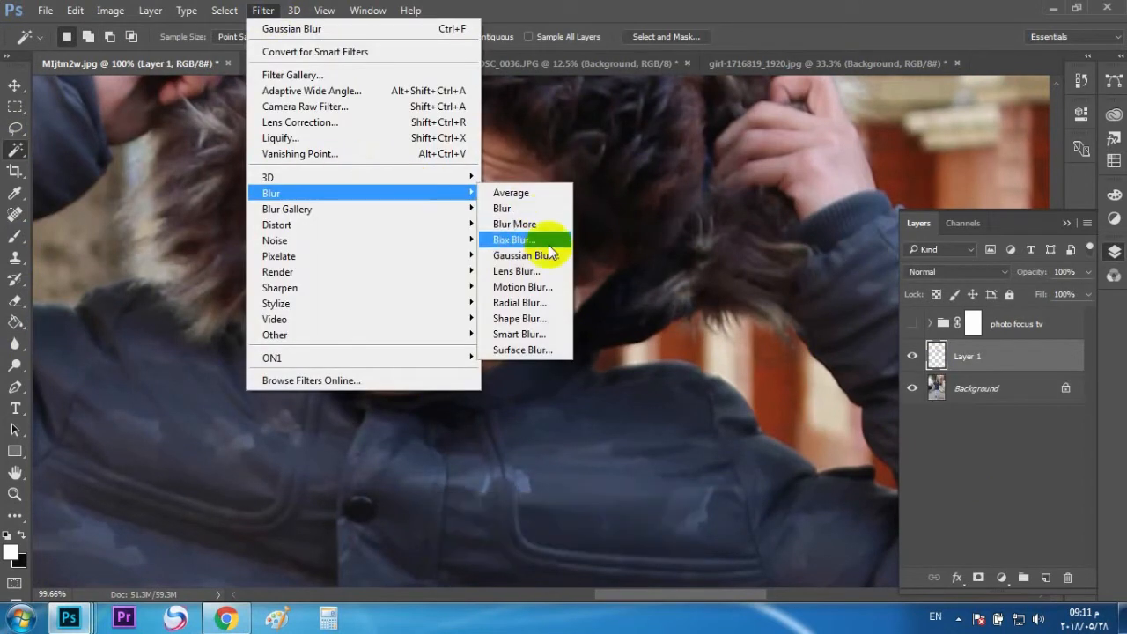
pyautogui.click(529, 254)
pyautogui.moveTo(821, 411); pyautogui.dragTo(817, 409)
pyautogui.click(939, 187)
# Give the boy's blurred skin layer a layer mask filled with black.
pyautogui.click(978, 577)
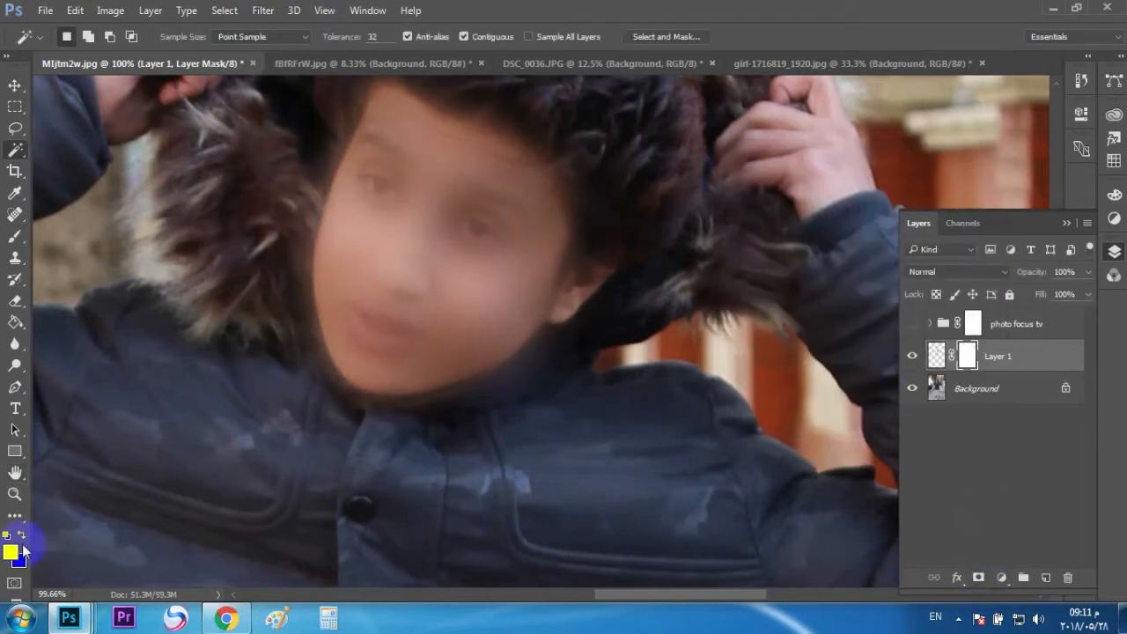
pyautogui.click(17, 325)
pyautogui.click(186, 356)
# Paint white on the mask over the boy's forehead, cheeks and chin with a 50 px brush, finishing at 27% opacity.
pyautogui.click(22, 535)
pyautogui.click(14, 498)
pyautogui.moveTo(426, 203)
pyautogui.mouseDown()
pyautogui.moveTo(448, 211)
pyautogui.moveTo(449, 289)
pyautogui.mouseUp()
pyautogui.click(15, 235)
pyautogui.moveTo(478, 196); pyautogui.dragTo(534, 228)
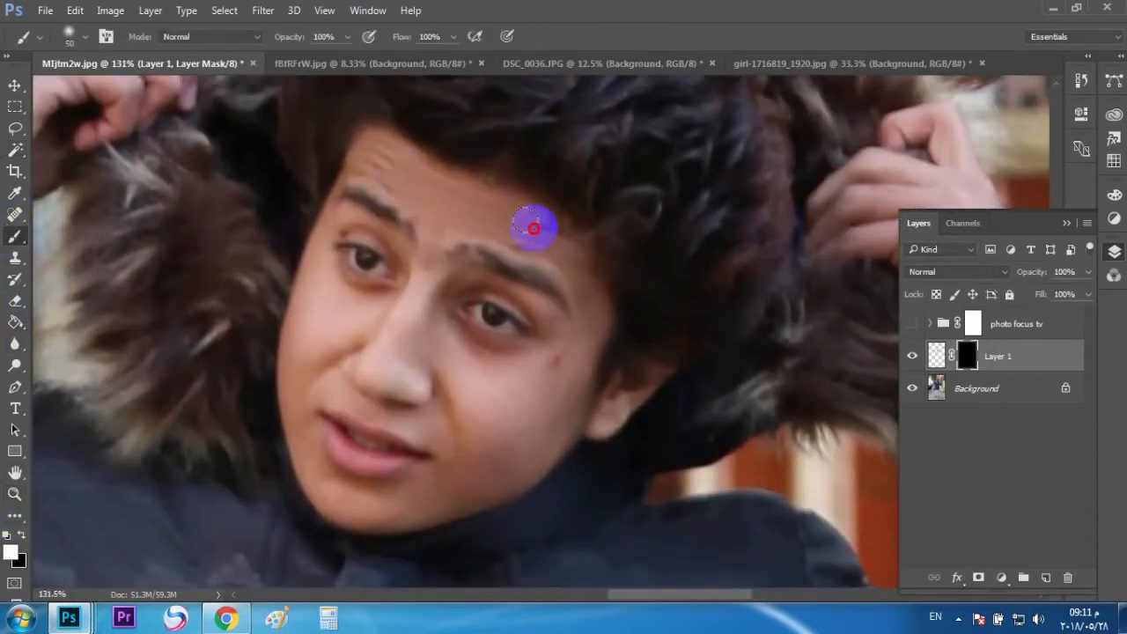
pyautogui.moveTo(382, 167)
pyautogui.mouseDown()
pyautogui.moveTo(513, 231)
pyautogui.moveTo(563, 273)
pyautogui.moveTo(581, 314)
pyautogui.moveTo(519, 421)
pyautogui.moveTo(495, 373)
pyautogui.moveTo(459, 359)
pyautogui.moveTo(469, 398)
pyautogui.moveTo(457, 479)
pyautogui.moveTo(432, 486)
pyautogui.moveTo(449, 389)
pyautogui.moveTo(457, 416)
pyautogui.moveTo(342, 336)
pyautogui.mouseUp()
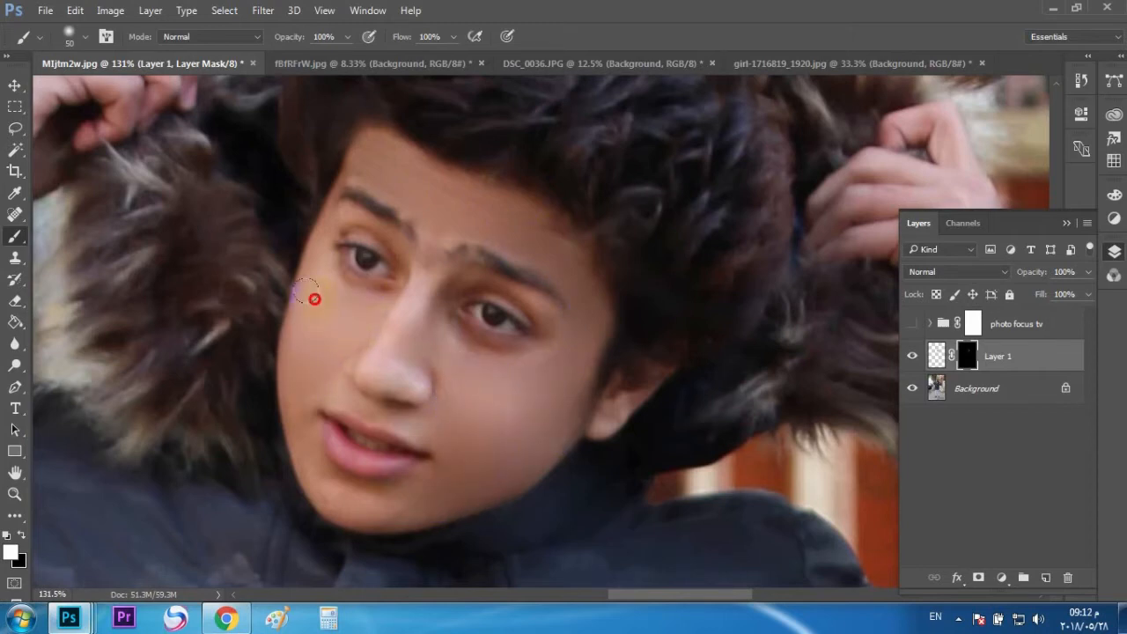
pyautogui.moveTo(356, 170)
pyautogui.mouseDown()
pyautogui.moveTo(541, 308)
pyautogui.moveTo(548, 402)
pyautogui.moveTo(460, 491)
pyautogui.moveTo(331, 487)
pyautogui.moveTo(301, 422)
pyautogui.mouseUp()
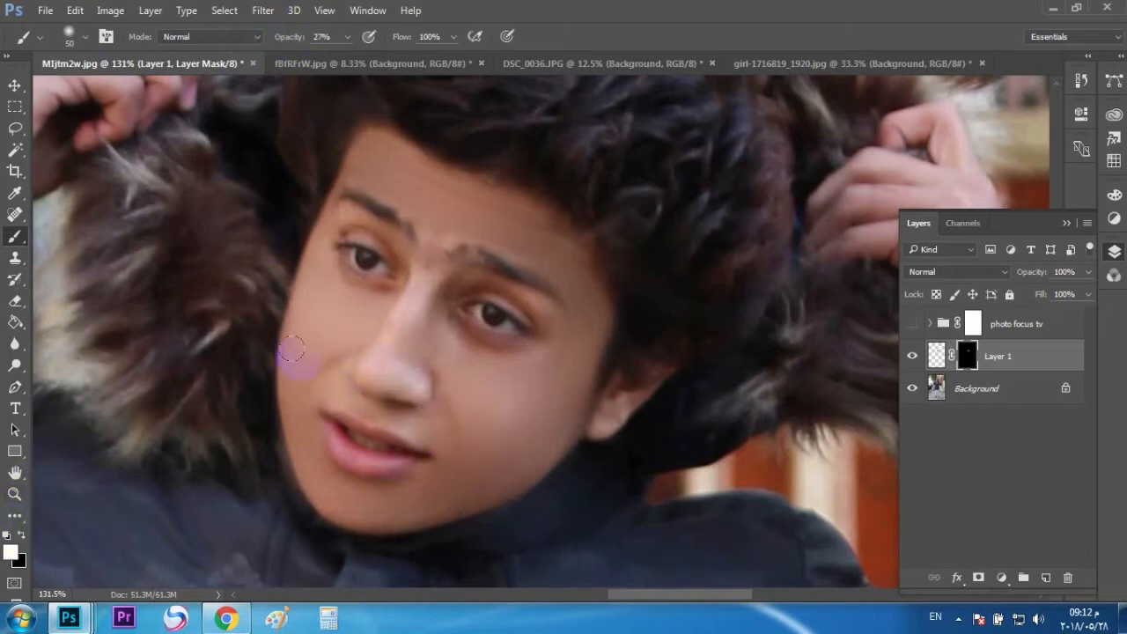
pyautogui.click(422, 202)
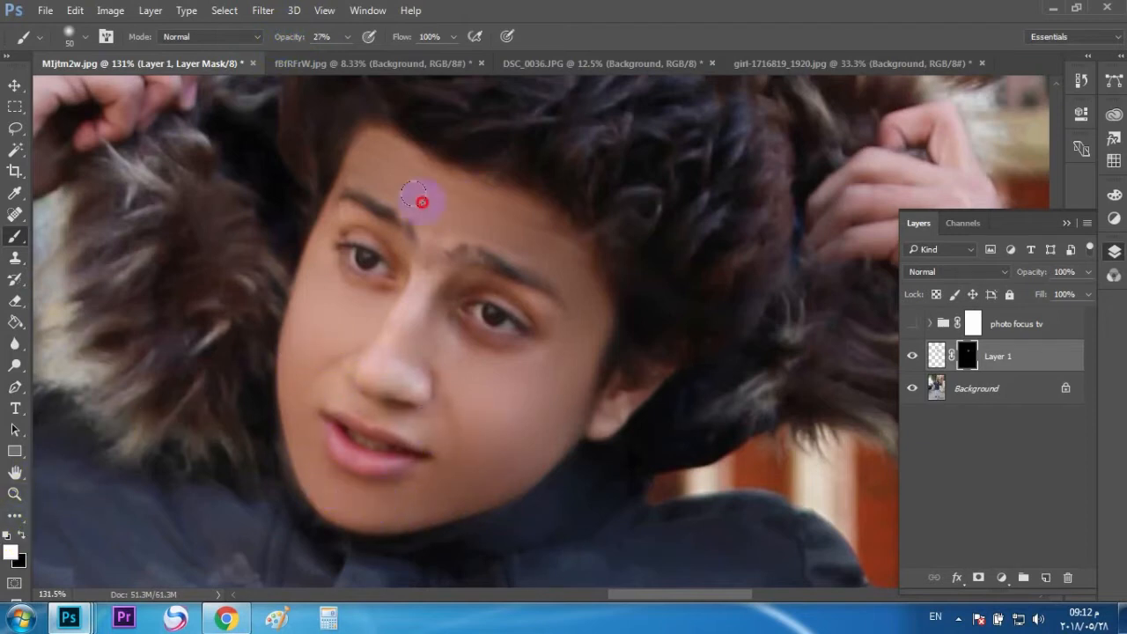
# Compare the boy's face with and without the smoothed skin layer.
pyautogui.click(14, 494)
pyautogui.moveTo(477, 275); pyautogui.dragTo(55, 229)
pyautogui.click(912, 355)
pyautogui.click(913, 357)
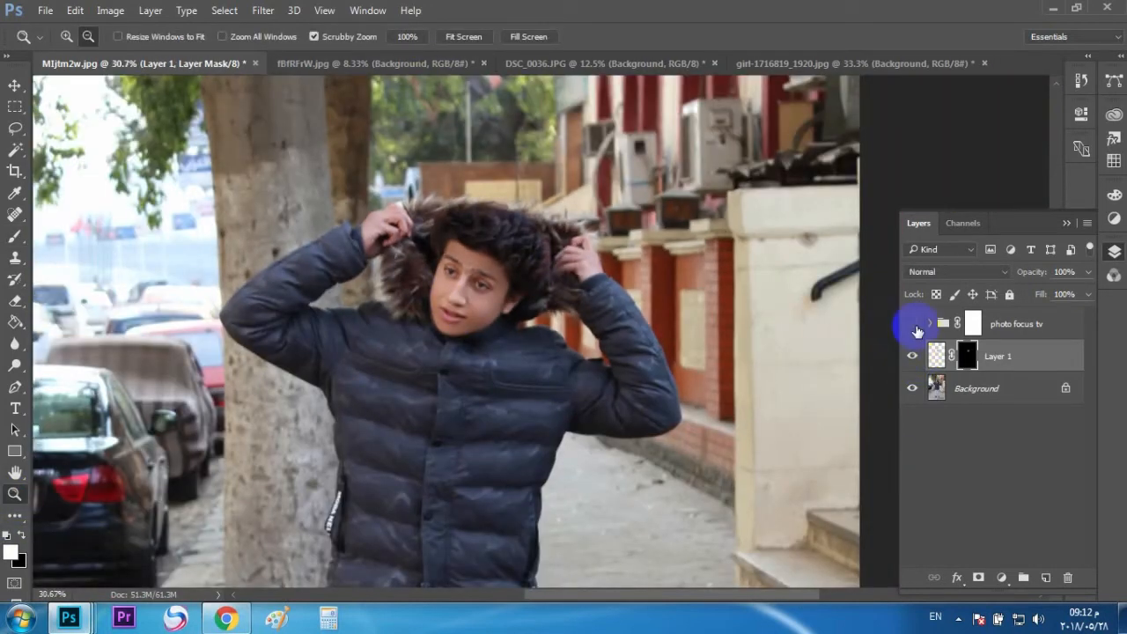
# Stamp the visible layers, including the photo focus tv group, into a new top layer and hide the group.
pyautogui.click(912, 323)
pyautogui.moveTo(556, 282); pyautogui.dragTo(901, 361)
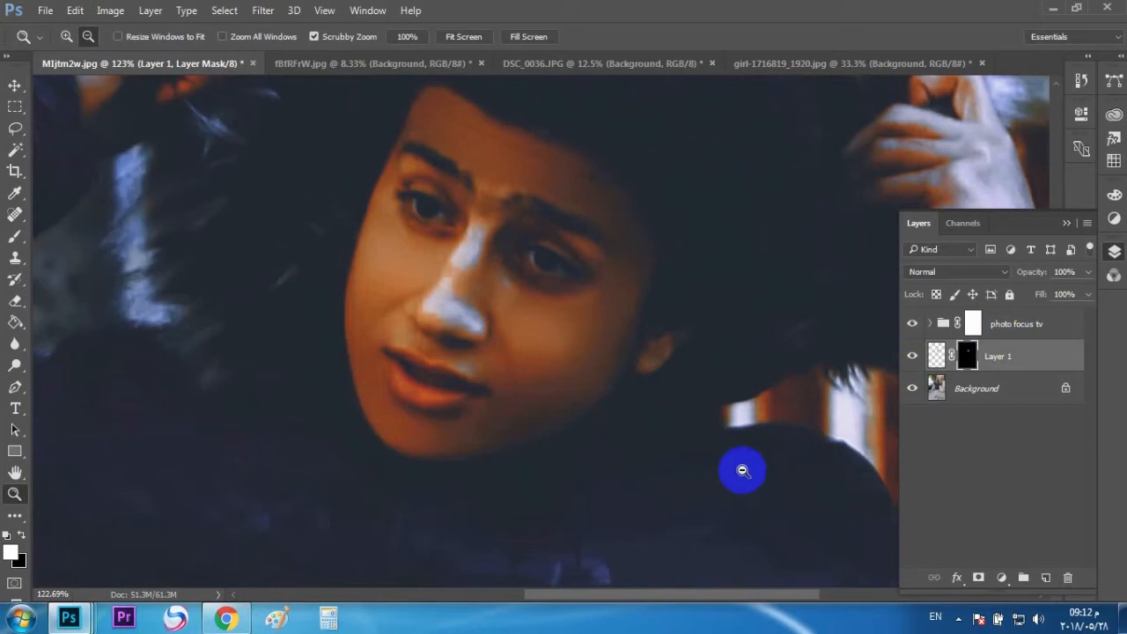
pyautogui.keyDown('alt'); pyautogui.click(742, 471); pyautogui.keyUp('alt')
pyautogui.click(1015, 323)
pyautogui.click(1046, 577)
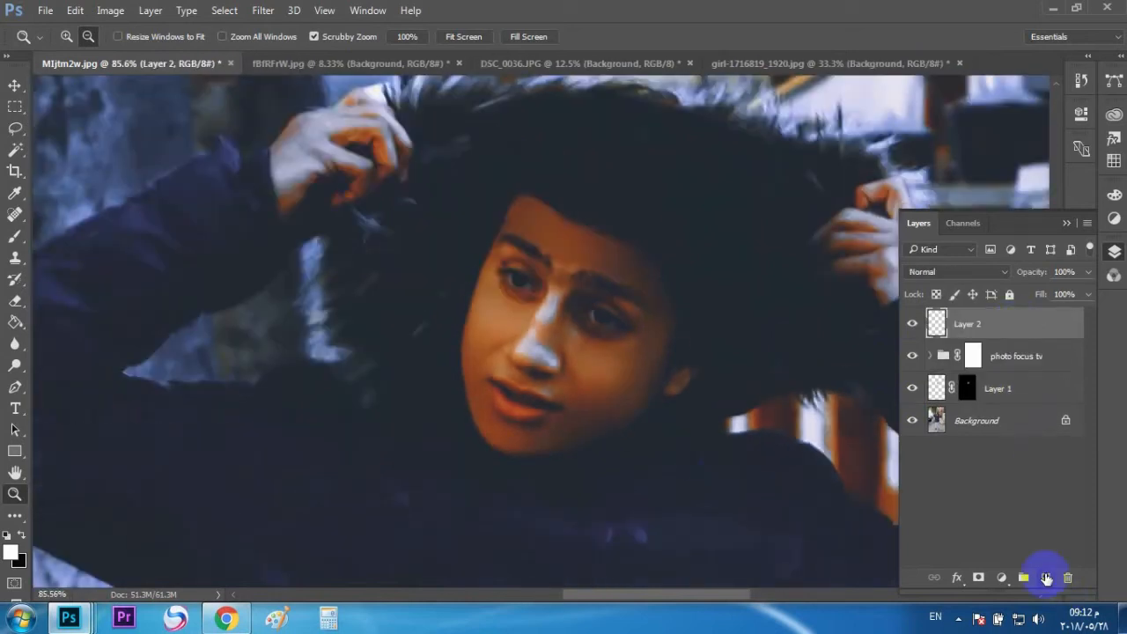
pyautogui.hotkey('ctrl', 'alt', 'shift', 'e')
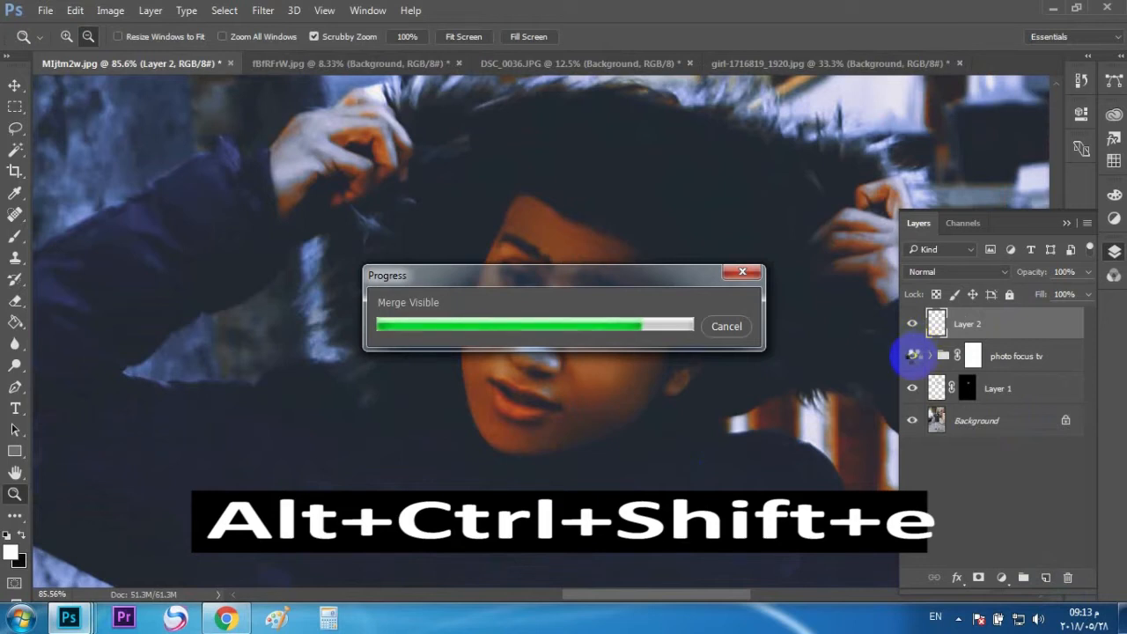
# Add a mask to the stamped layer and paint black at 100% opacity over the face, ear and hands to restore natural skin colour.
pyautogui.click(978, 577)
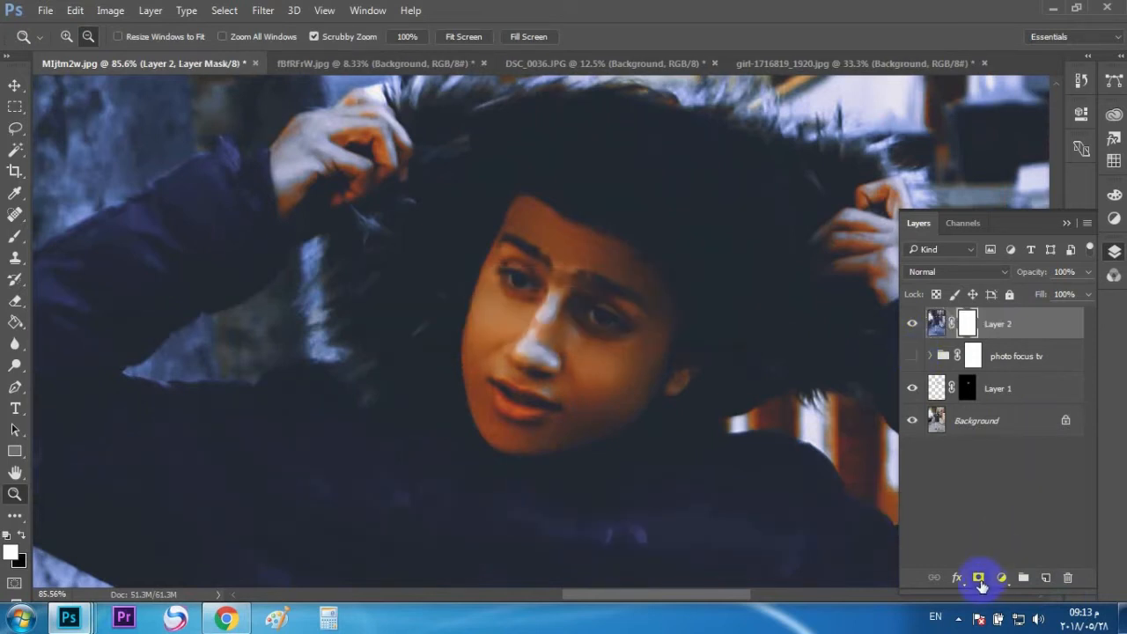
pyautogui.click(21, 534)
pyautogui.click(15, 236)
pyautogui.press('0')
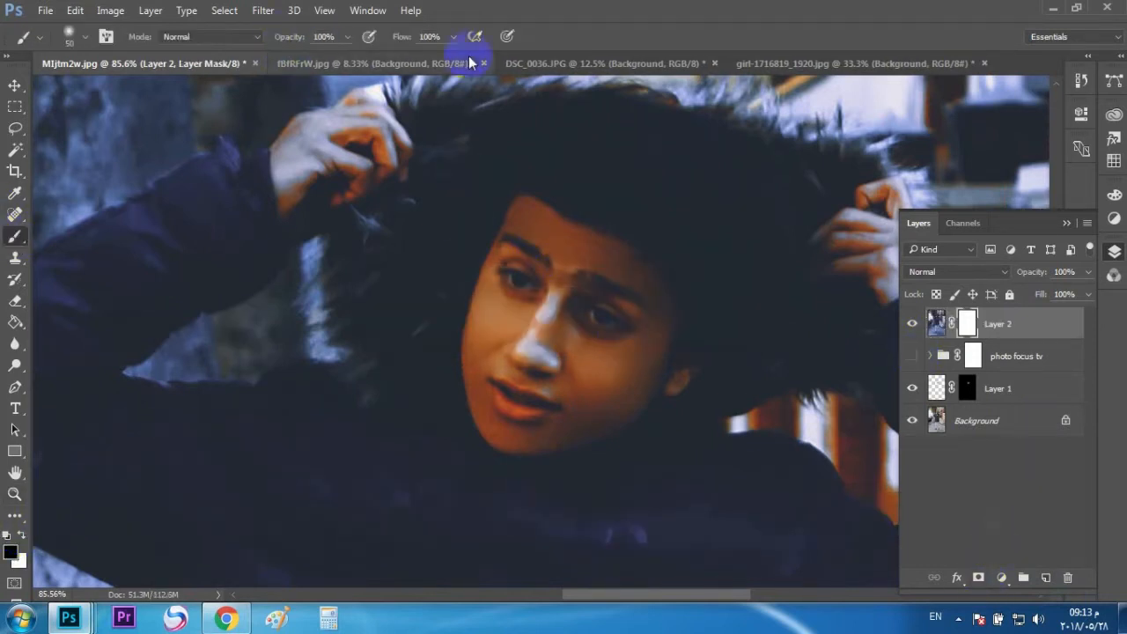
pyautogui.moveTo(493, 293)
pyautogui.mouseDown()
pyautogui.moveTo(473, 369)
pyautogui.moveTo(491, 424)
pyautogui.moveTo(529, 439)
pyautogui.moveTo(602, 421)
pyautogui.moveTo(645, 367)
pyautogui.moveTo(655, 319)
pyautogui.moveTo(637, 395)
pyautogui.mouseUp()
pyautogui.moveTo(652, 285)
pyautogui.mouseDown()
pyautogui.moveTo(605, 252)
pyautogui.moveTo(640, 311)
pyautogui.moveTo(577, 339)
pyautogui.moveTo(603, 364)
pyautogui.moveTo(625, 320)
pyautogui.moveTo(552, 392)
pyautogui.moveTo(574, 388)
pyautogui.moveTo(498, 369)
pyautogui.moveTo(548, 243)
pyautogui.moveTo(598, 287)
pyautogui.mouseUp()
pyautogui.moveTo(353, 163)
pyautogui.mouseDown()
pyautogui.moveTo(302, 181)
pyautogui.moveTo(297, 154)
pyautogui.moveTo(356, 129)
pyautogui.moveTo(357, 112)
pyautogui.moveTo(382, 145)
pyautogui.moveTo(359, 175)
pyautogui.mouseUp()
pyautogui.moveTo(598, 319); pyautogui.dragTo(488, 323)
pyautogui.moveTo(793, 283)
pyautogui.mouseDown()
pyautogui.moveTo(719, 259)
pyautogui.moveTo(794, 216)
pyautogui.moveTo(799, 258)
pyautogui.moveTo(787, 259)
pyautogui.moveTo(759, 208)
pyautogui.mouseUp()
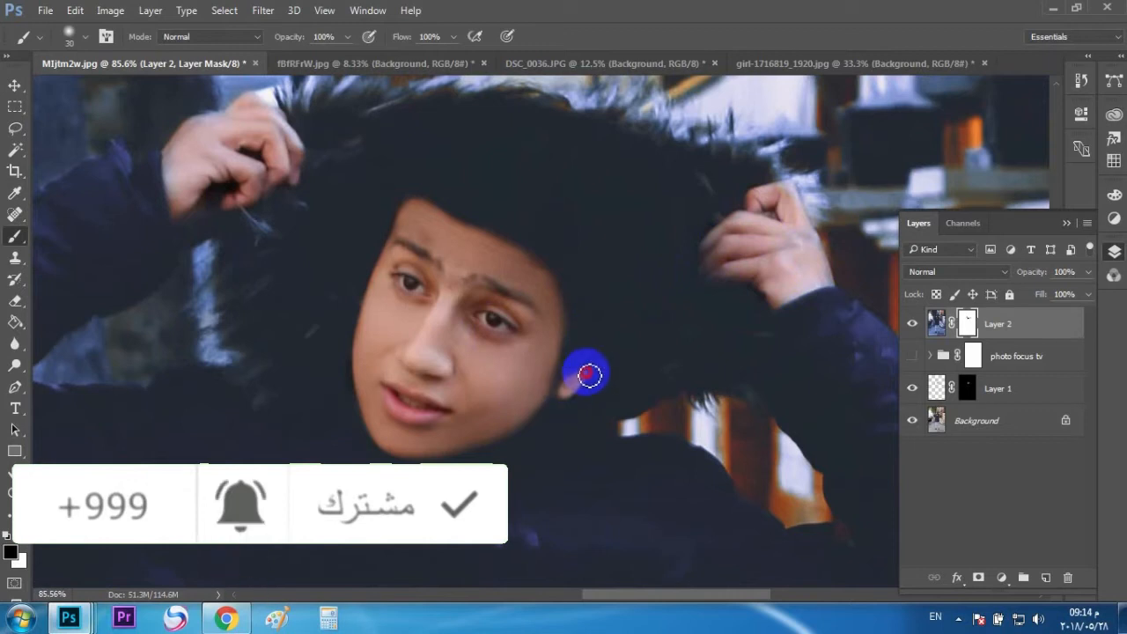
# Paint black on the stamped layer's mask over both bare ankles with a 45 px brush.
pyautogui.press('z')
pyautogui.click(468, 41)
pyautogui.moveTo(616, 504); pyautogui.dragTo(757, 501)
pyautogui.click(15, 236)
pyautogui.moveTo(226, 244)
pyautogui.mouseDown()
pyautogui.moveTo(237, 269)
pyautogui.moveTo(161, 245)
pyautogui.moveTo(155, 281)
pyautogui.moveTo(216, 273)
pyautogui.mouseUp()
pyautogui.moveTo(634, 269)
pyautogui.mouseDown()
pyautogui.moveTo(695, 261)
pyautogui.moveTo(630, 274)
pyautogui.mouseUp()
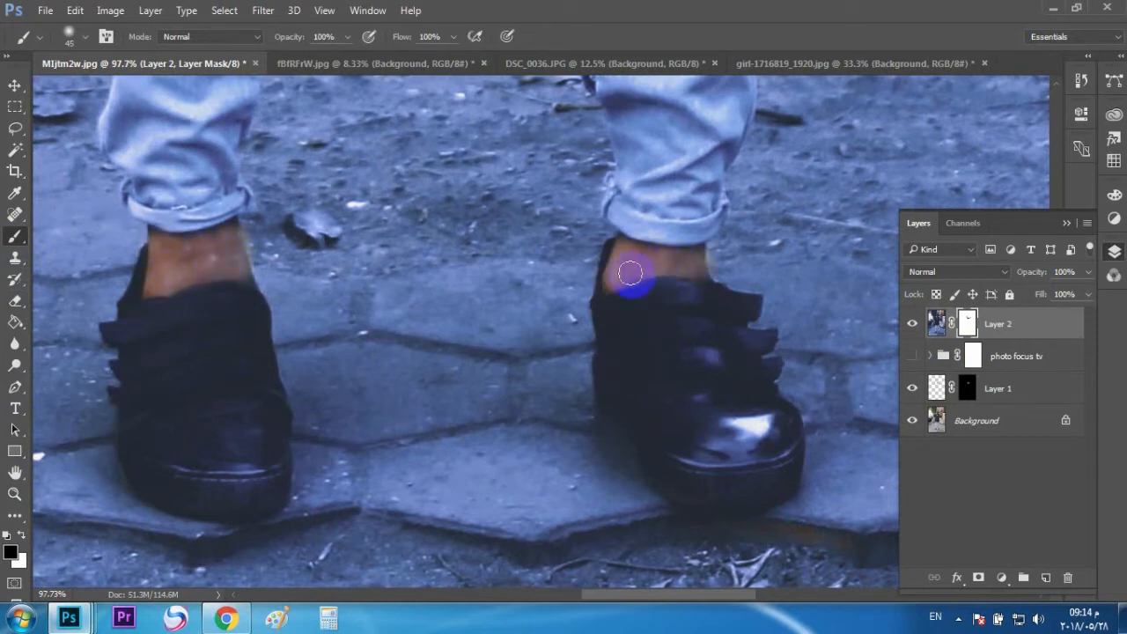
# Compare the whole photo with and without the stamped colour-graded layer.
pyautogui.click(15, 494)
pyautogui.click(463, 37)
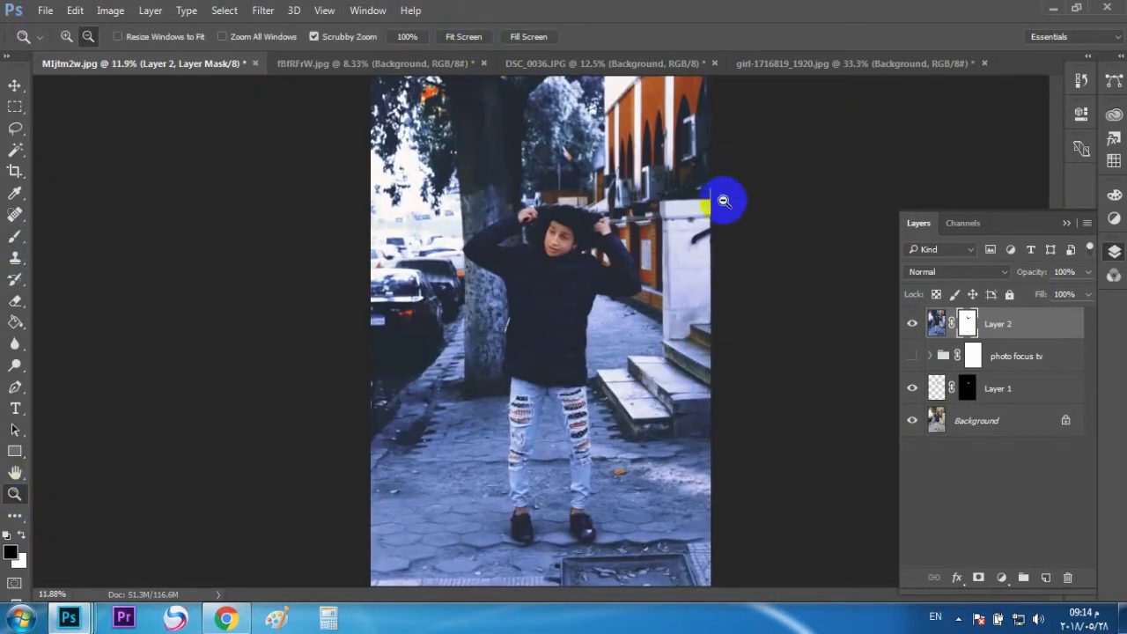
pyautogui.click(912, 324)
pyautogui.click(912, 324)
pyautogui.click(912, 324)
pyautogui.click(912, 324)
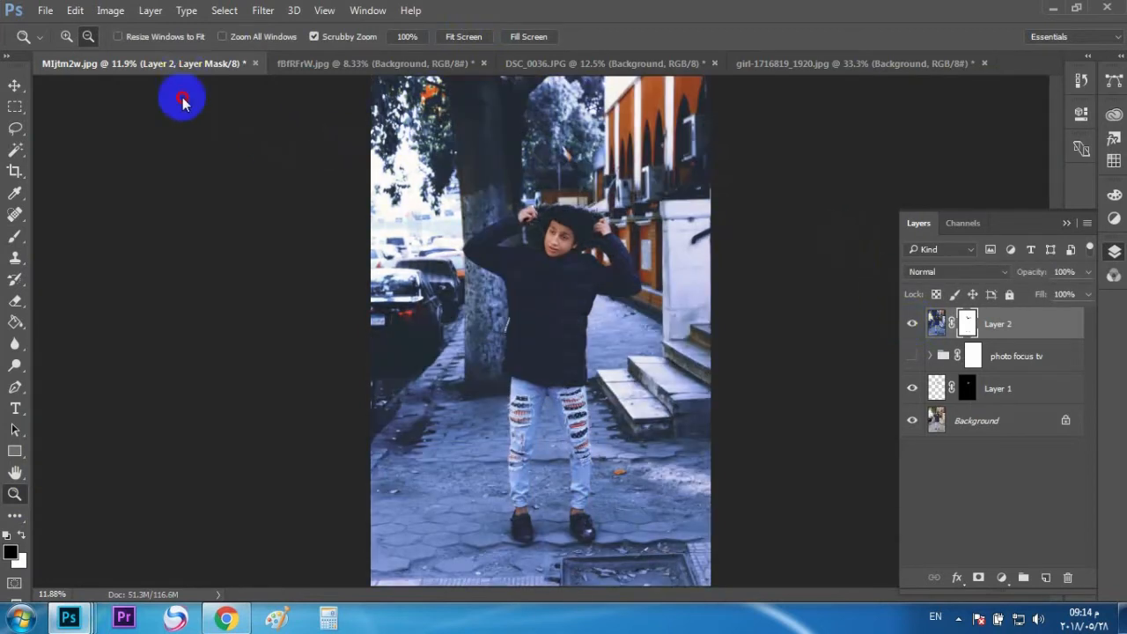
# Detach the MIjtm2w.jpg document and put it away, and bring up the face of the man in the yellow jacket in fBfRFrW.jpg.
pyautogui.moveTo(185, 65); pyautogui.dragTo(276, 161)
pyautogui.click(304, 166)
pyautogui.click(938, 365)
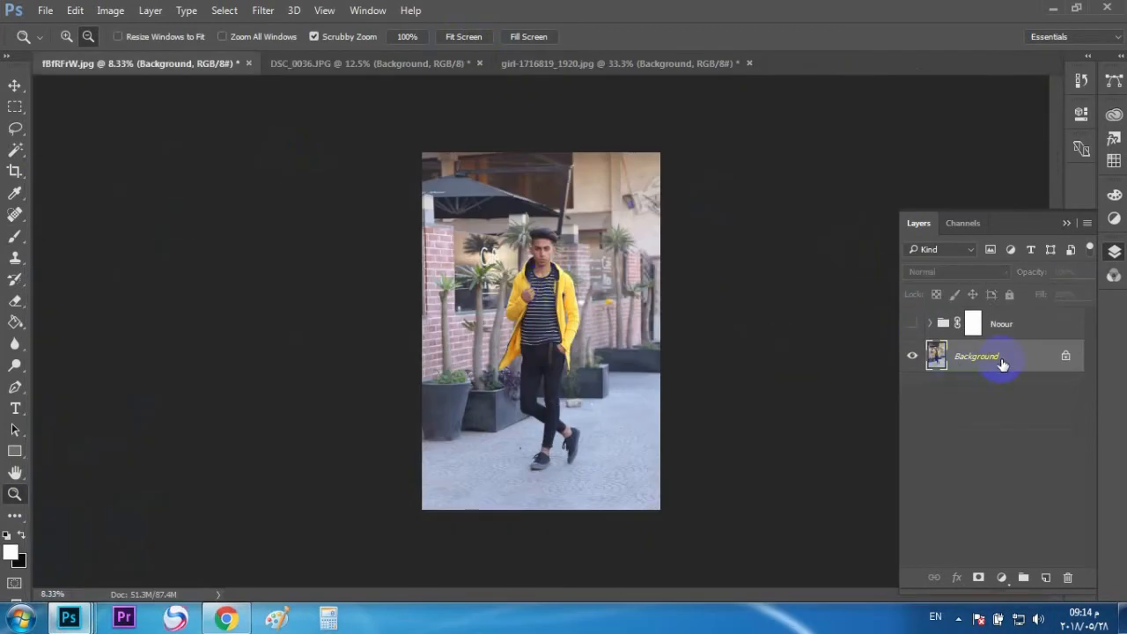
pyautogui.moveTo(533, 243); pyautogui.dragTo(491, 247)
# Select the skin of the man's face, ears and neck with the Magic Wand at tolerance 32, adding each area.
pyautogui.click(15, 150)
pyautogui.click(355, 141)
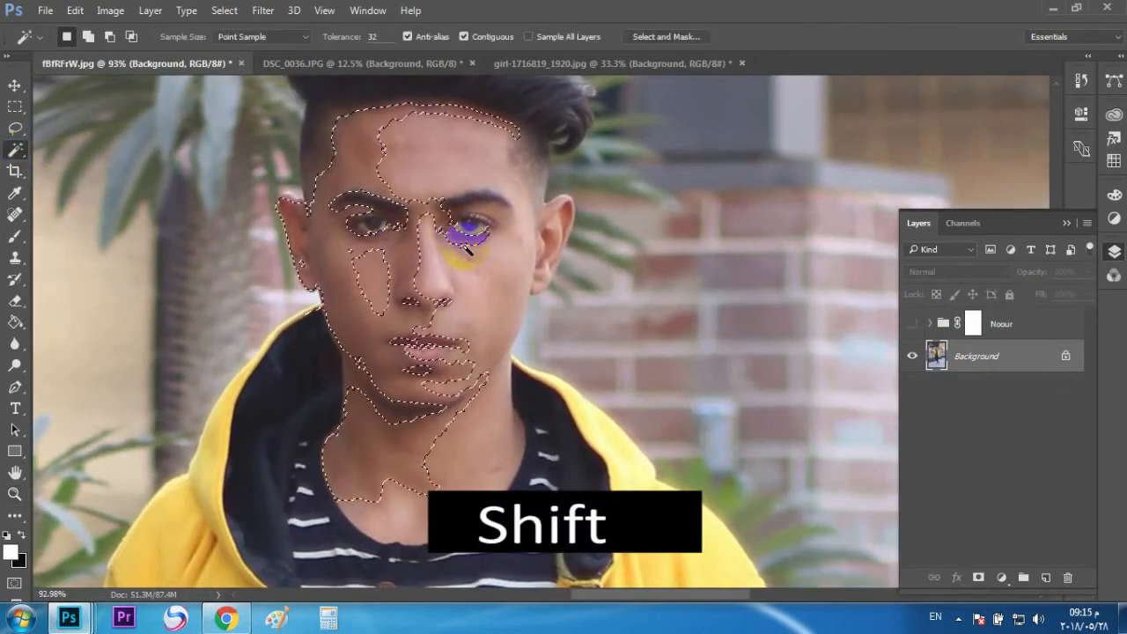
pyautogui.keyDown('shift'); pyautogui.click(372, 156); pyautogui.keyUp('shift')
pyautogui.keyDown('shift'); pyautogui.click(353, 301); pyautogui.keyUp('shift')
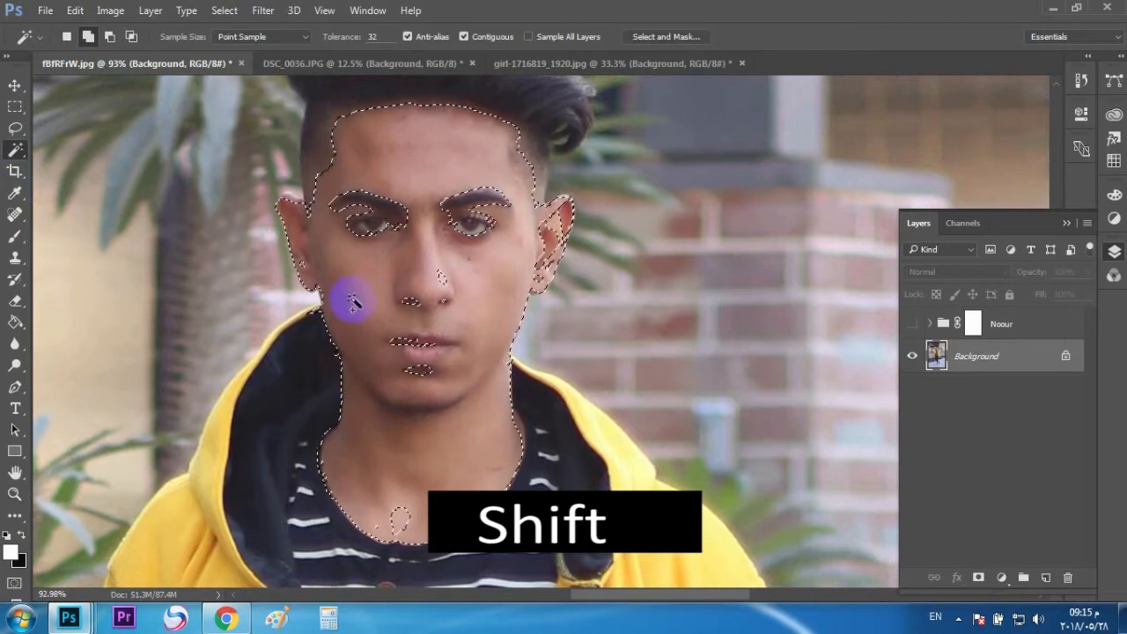
# Copy the selected skin to a new layer and apply a Gaussian Blur with a radius of 12.5 pixels.
pyautogui.hotkey('ctrl', 'j')
pyautogui.click(262, 9)
pyautogui.moveTo(365, 201)
pyautogui.click(533, 255)
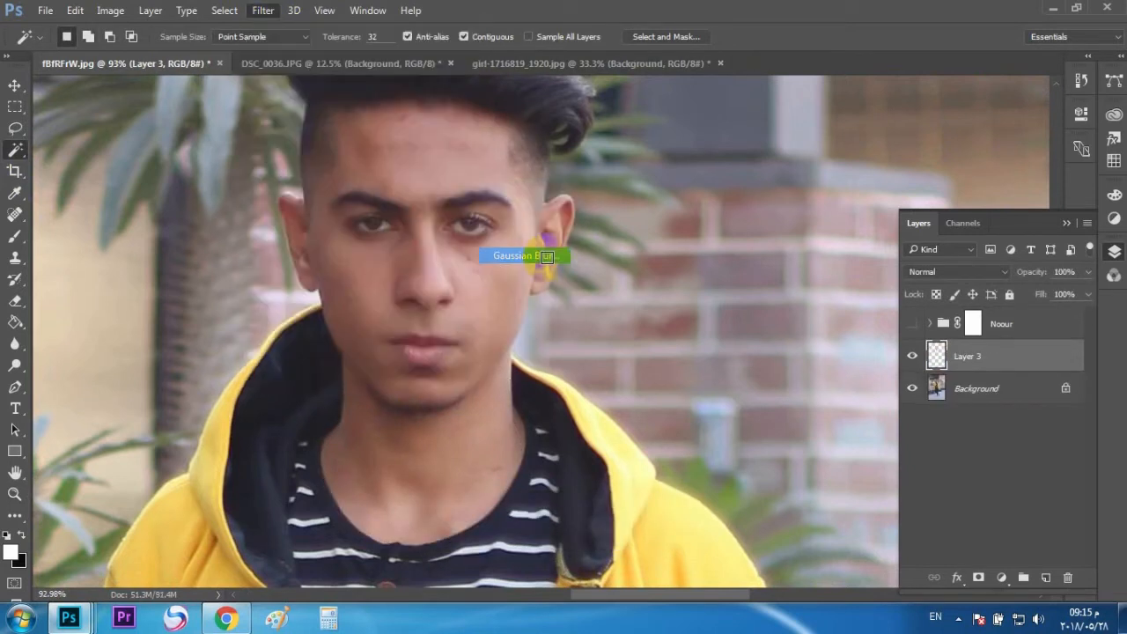
pyautogui.moveTo(815, 409)
pyautogui.mouseDown()
pyautogui.moveTo(825, 414)
pyautogui.moveTo(810, 413)
pyautogui.mouseUp()
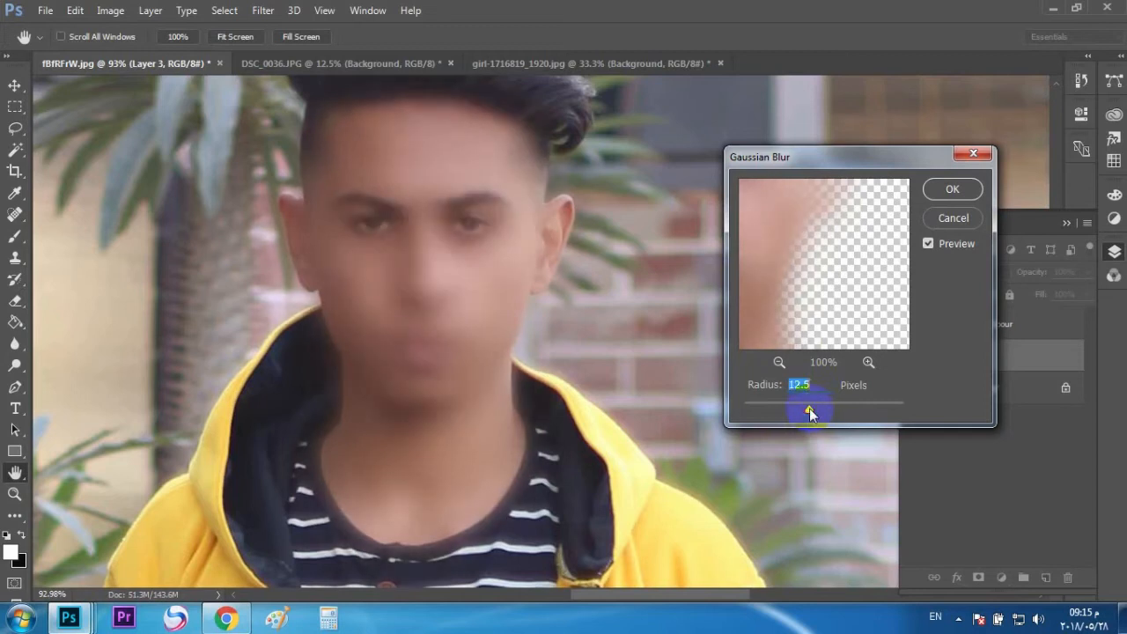
pyautogui.click(951, 189)
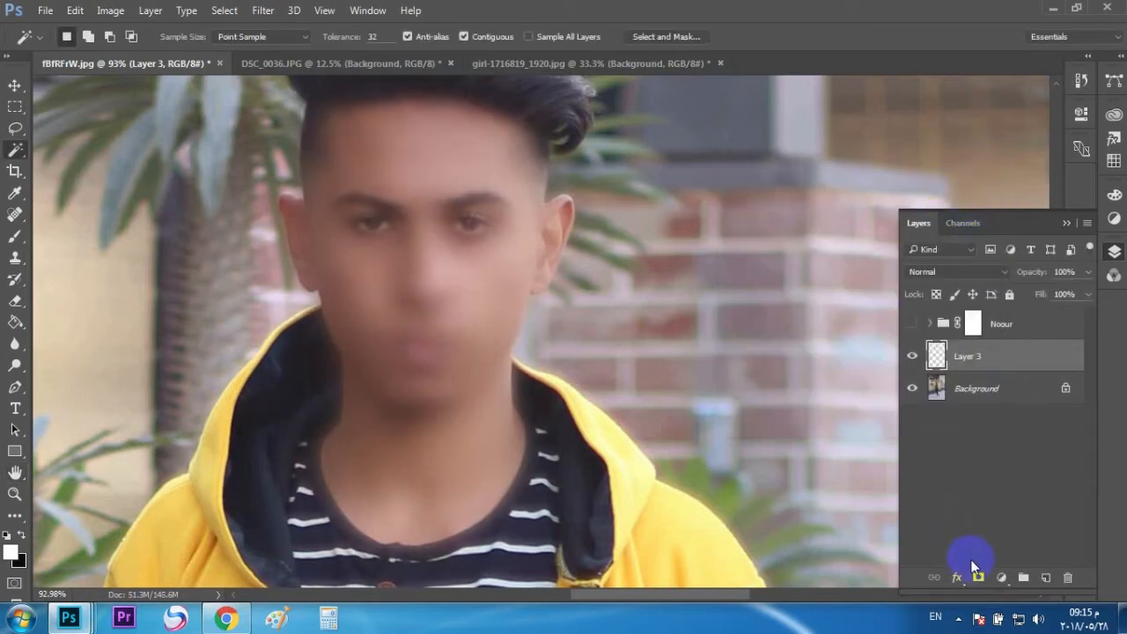
# Add a layer mask to the blurred skin layer and fill the mask with black.
pyautogui.click(978, 577)
pyautogui.click(15, 322)
pyautogui.click(296, 396)
# Paint white on the mask with a size 50 brush at 100% opacity over the man's face, neck and forehead.
pyautogui.click(15, 236)
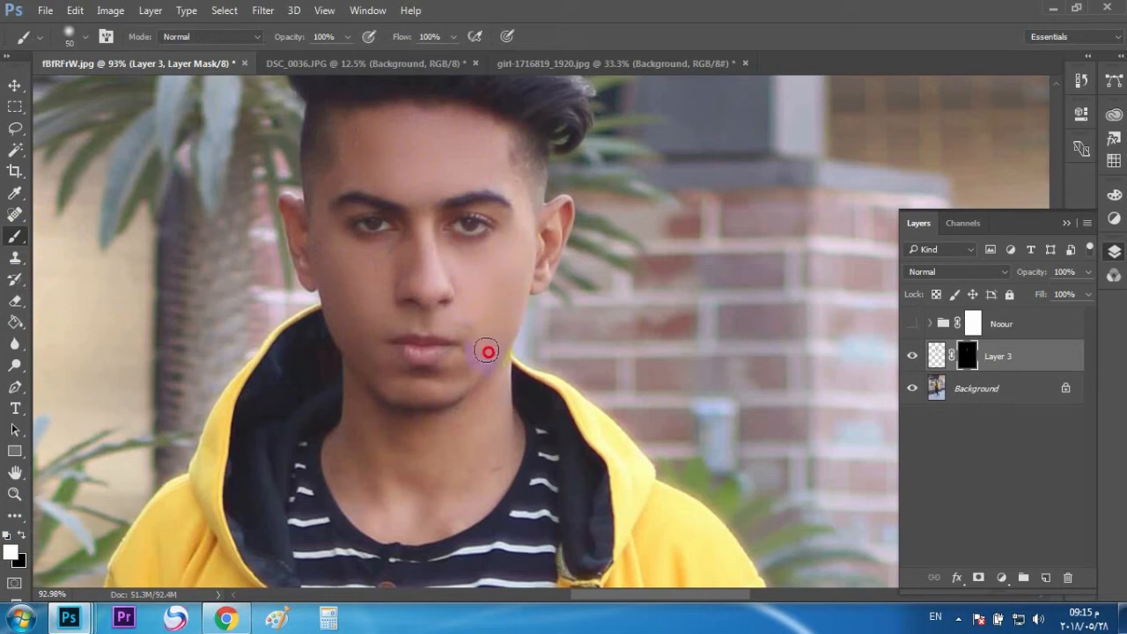
pyautogui.moveTo(480, 473)
pyautogui.mouseDown()
pyautogui.moveTo(445, 494)
pyautogui.moveTo(427, 432)
pyautogui.moveTo(414, 527)
pyautogui.moveTo(380, 500)
pyautogui.moveTo(354, 391)
pyautogui.moveTo(390, 432)
pyautogui.moveTo(352, 489)
pyautogui.moveTo(345, 464)
pyautogui.moveTo(365, 350)
pyautogui.moveTo(386, 374)
pyautogui.moveTo(359, 348)
pyautogui.moveTo(417, 385)
pyautogui.mouseUp()
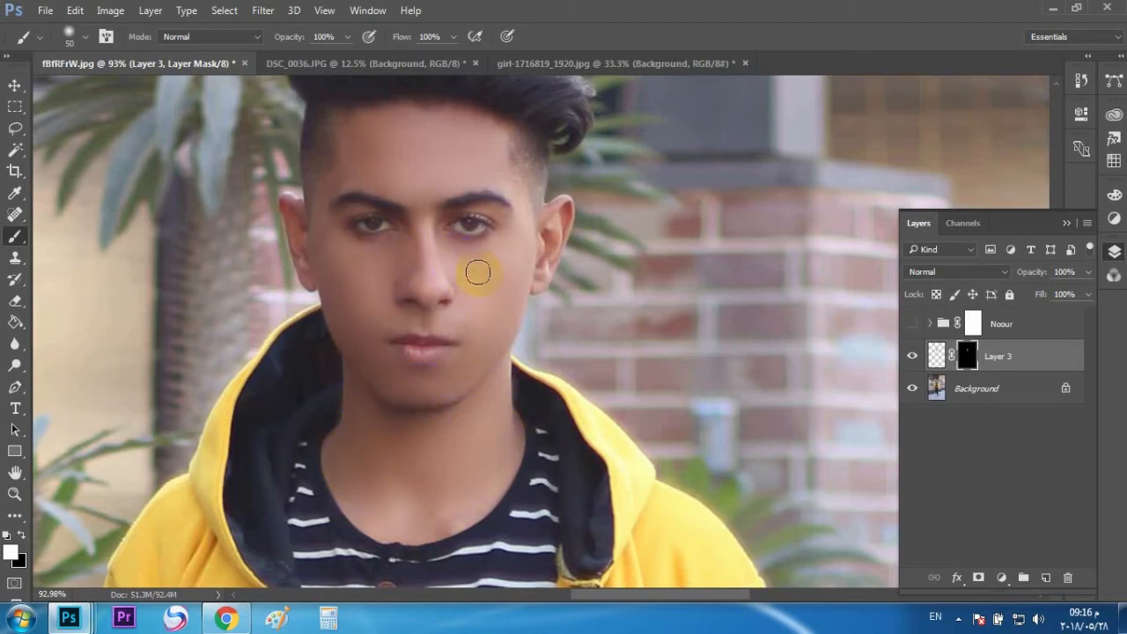
pyautogui.moveTo(320, 228)
pyautogui.mouseDown()
pyautogui.moveTo(330, 187)
pyautogui.moveTo(373, 171)
pyautogui.mouseUp()
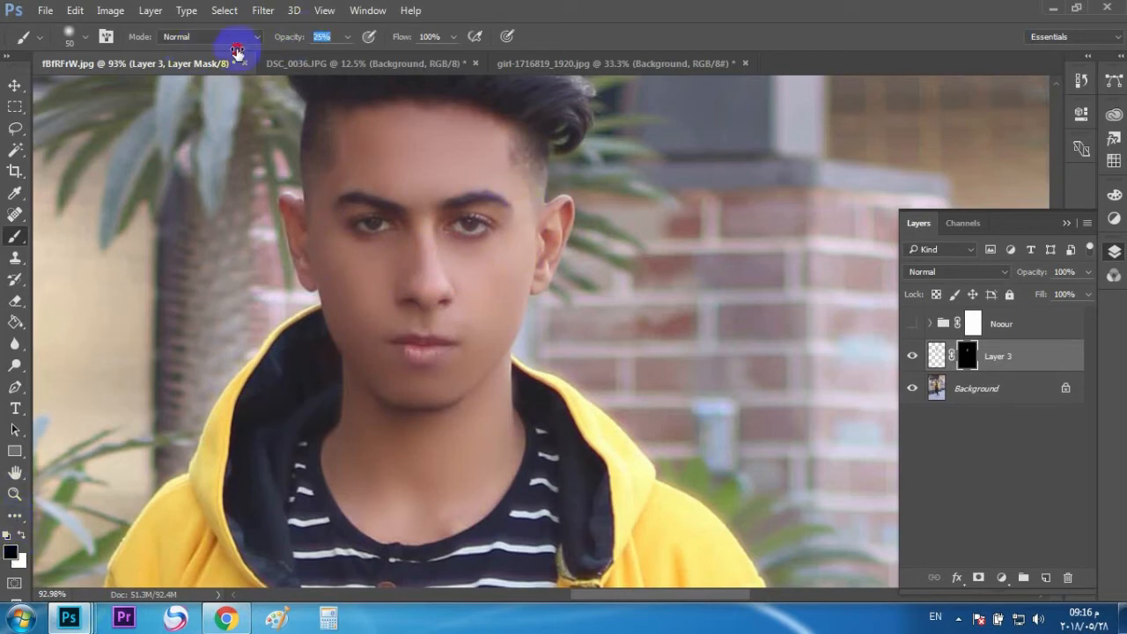
# Bring back some facial detail by painting black on the mask at 17% opacity around the eyes, nose and jaw.
pyautogui.click(471, 229)
pyautogui.click(429, 299)
pyautogui.click(362, 378)
pyautogui.click(482, 374)
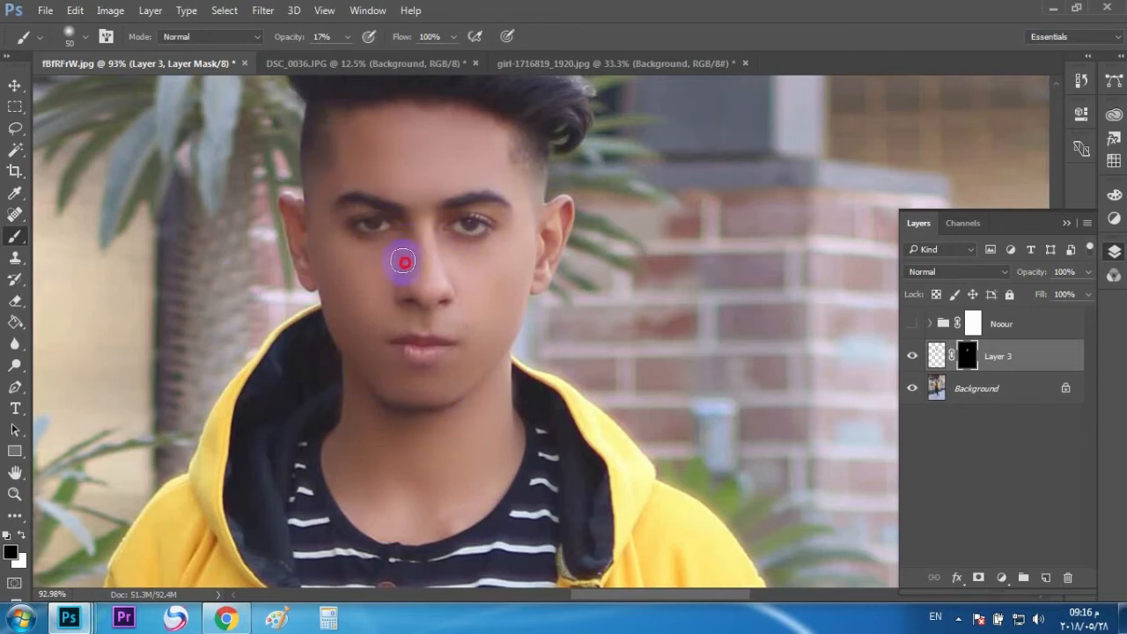
# Show the Noour colour group and stamp all visible layers into a new layer above it.
pyautogui.click(15, 496)
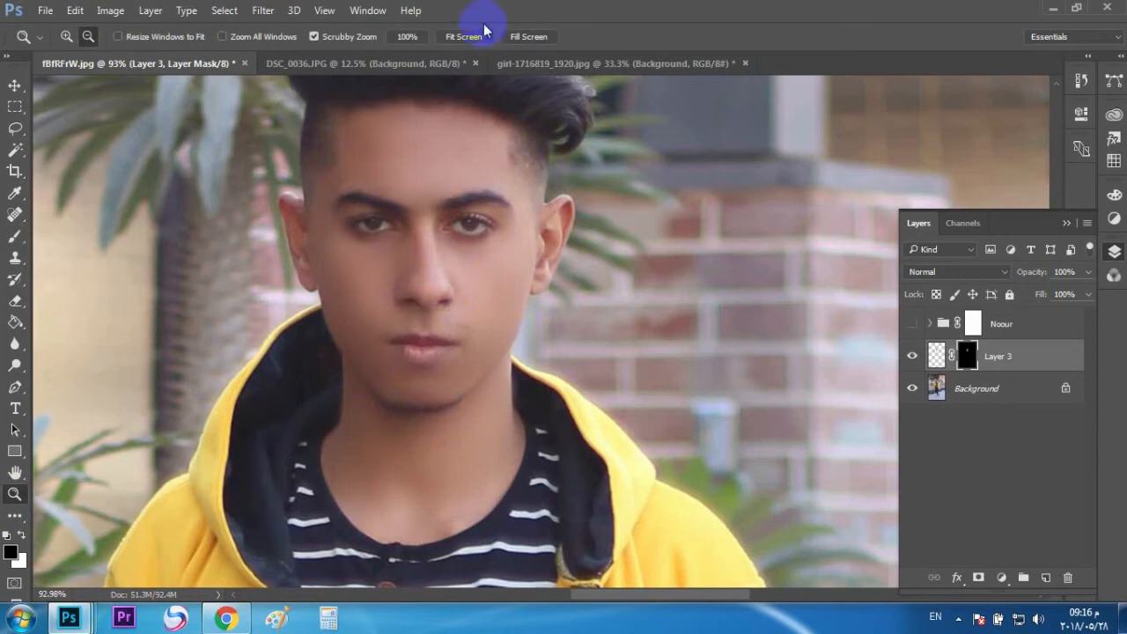
pyautogui.click(464, 37)
pyautogui.click(912, 323)
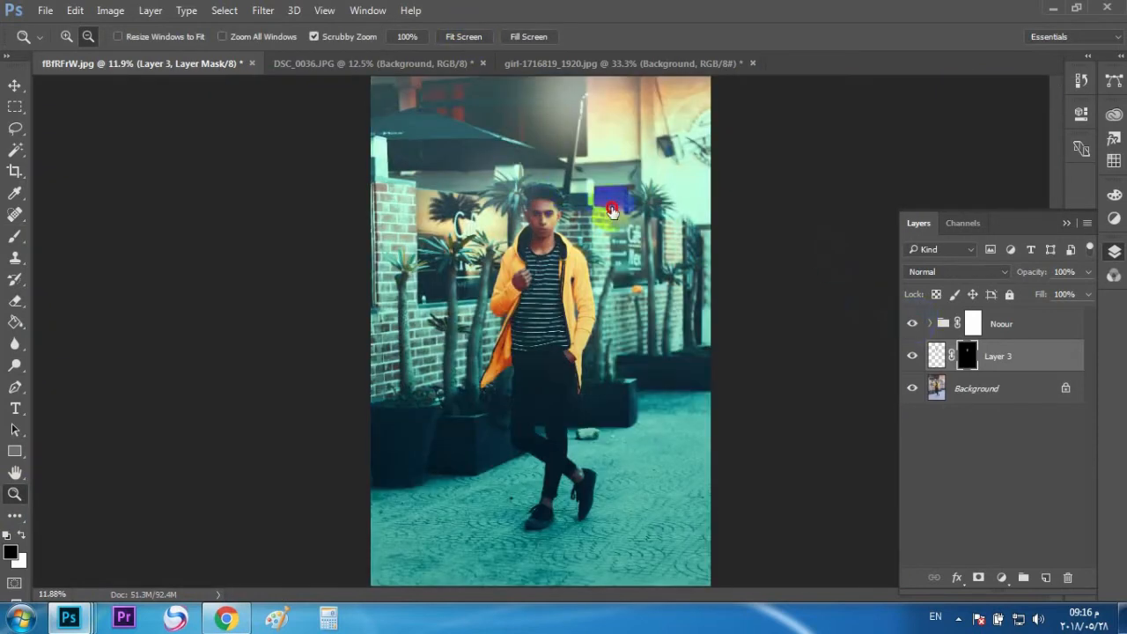
pyautogui.moveTo(612, 211); pyautogui.dragTo(712, 289)
pyautogui.click(1030, 331)
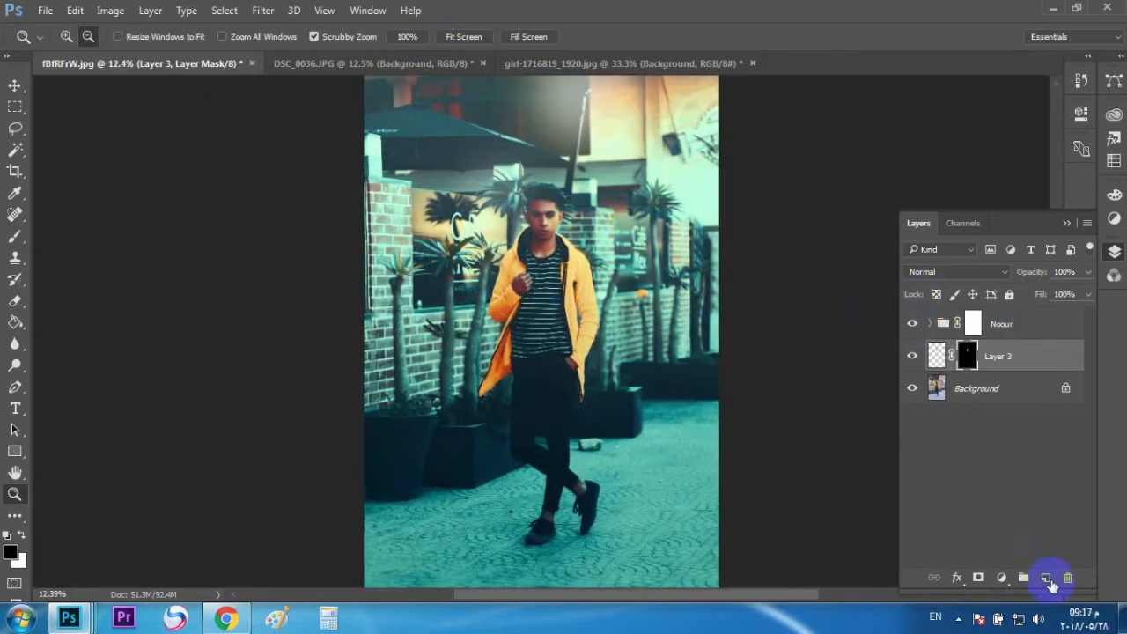
pyautogui.hotkey('alt', ']')
pyautogui.hotkey('ctrl', 'alt', 'shift', 'e')
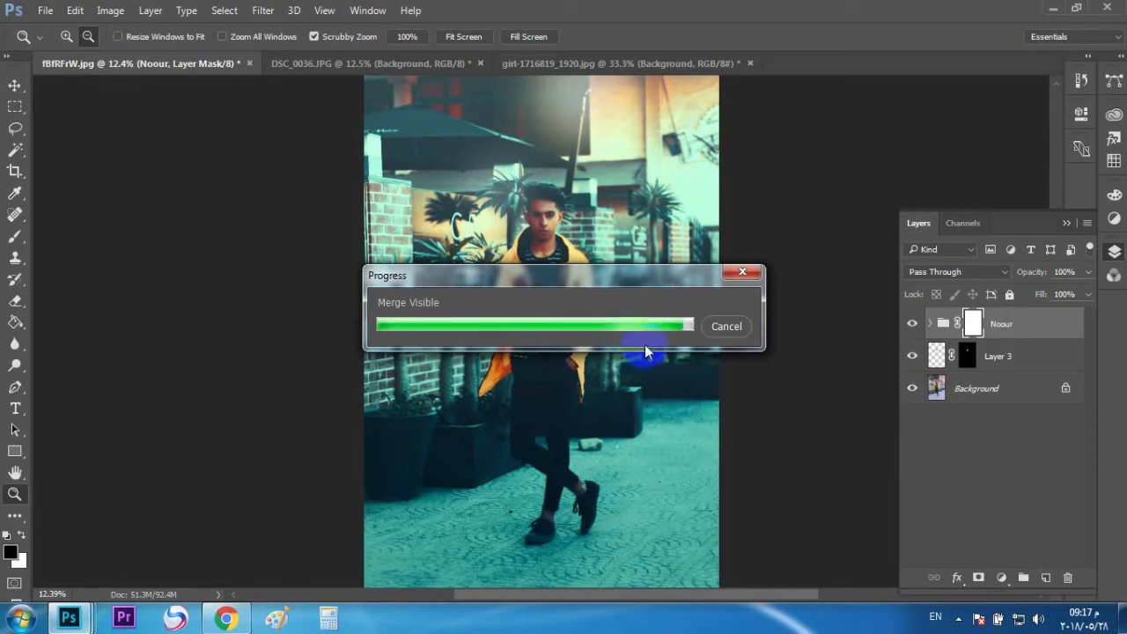
# Hide the Noour group and add a layer mask to the stamped colour-graded layer.
pyautogui.click(912, 357)
pyautogui.moveTo(540, 227); pyautogui.dragTo(676, 187)
pyautogui.click(978, 577)
# Paint black on the stamped layer's mask with a size 80 brush at 100% opacity over the face, ears and neck.
pyautogui.moveTo(516, 202); pyautogui.dragTo(564, 194)
pyautogui.click(15, 236)
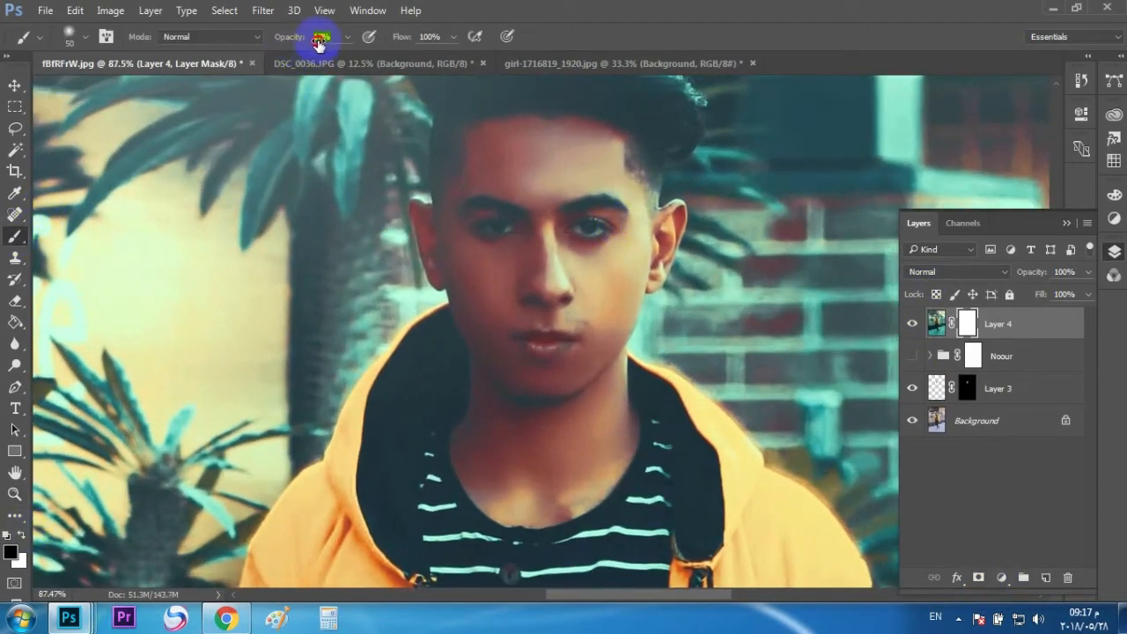
pyautogui.moveTo(517, 155)
pyautogui.mouseDown()
pyautogui.moveTo(559, 134)
pyautogui.moveTo(574, 167)
pyautogui.moveTo(464, 206)
pyautogui.moveTo(459, 228)
pyautogui.moveTo(483, 257)
pyautogui.moveTo(565, 231)
pyautogui.moveTo(588, 195)
pyautogui.moveTo(629, 245)
pyautogui.moveTo(649, 217)
pyautogui.moveTo(577, 302)
pyautogui.moveTo(587, 313)
pyautogui.moveTo(489, 337)
pyautogui.moveTo(436, 226)
pyautogui.moveTo(485, 316)
pyautogui.moveTo(496, 365)
pyautogui.moveTo(484, 442)
pyautogui.moveTo(506, 491)
pyautogui.moveTo(554, 500)
pyautogui.moveTo(619, 433)
pyautogui.moveTo(589, 356)
pyautogui.moveTo(540, 343)
pyautogui.moveTo(575, 421)
pyautogui.mouseUp()
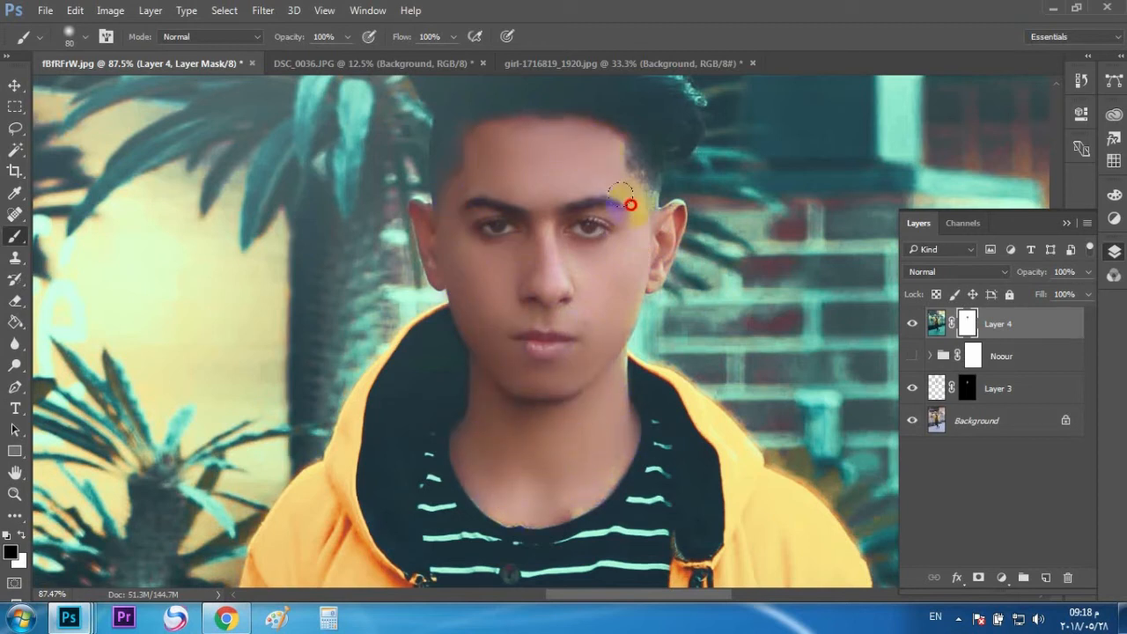
# Paint black on the same mask over both hands and the bare ankles to restore their natural skin colour.
pyautogui.moveTo(455, 463); pyautogui.dragTo(514, 137)
pyautogui.moveTo(430, 405)
pyautogui.mouseDown()
pyautogui.moveTo(425, 350)
pyautogui.moveTo(408, 384)
pyautogui.moveTo(442, 339)
pyautogui.moveTo(483, 362)
pyautogui.moveTo(488, 421)
pyautogui.moveTo(459, 440)
pyautogui.moveTo(426, 427)
pyautogui.moveTo(392, 371)
pyautogui.mouseUp()
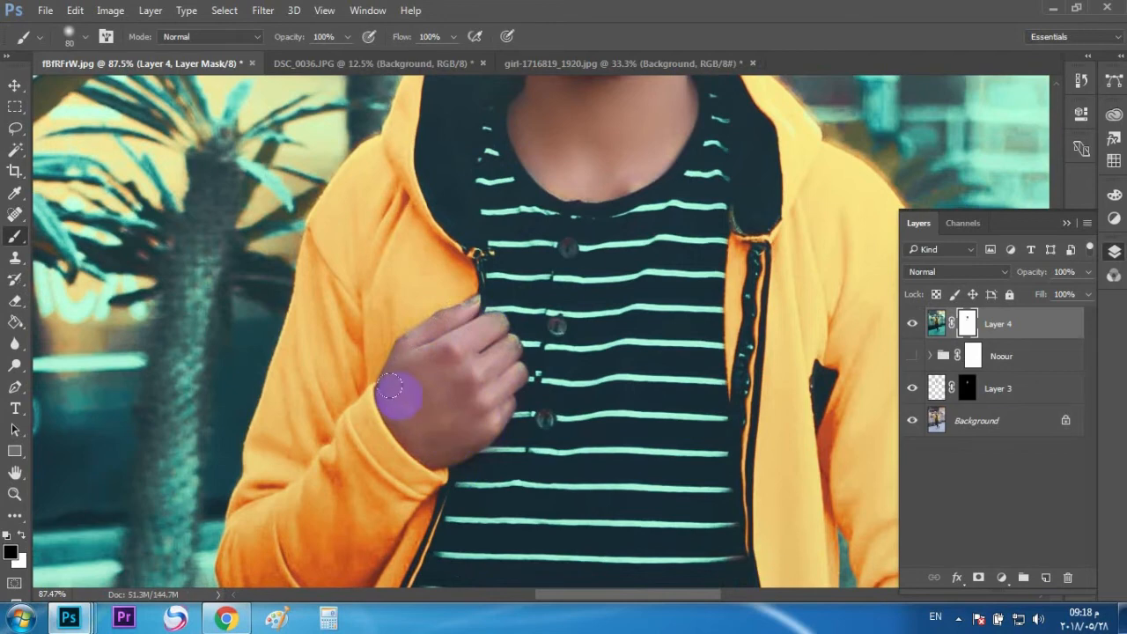
pyautogui.click(13, 495)
pyautogui.click(480, 36)
pyautogui.moveTo(567, 540); pyautogui.dragTo(691, 475)
pyautogui.moveTo(558, 244)
pyautogui.mouseDown()
pyautogui.moveTo(446, 394)
pyautogui.moveTo(383, 346)
pyautogui.moveTo(381, 370)
pyautogui.moveTo(423, 345)
pyautogui.moveTo(458, 357)
pyautogui.moveTo(452, 421)
pyautogui.moveTo(406, 379)
pyautogui.moveTo(274, 581)
pyautogui.mouseUp()
pyautogui.click(15, 239)
pyautogui.moveTo(453, 435)
pyautogui.mouseDown()
pyautogui.moveTo(431, 402)
pyautogui.moveTo(461, 335)
pyautogui.moveTo(484, 344)
pyautogui.moveTo(493, 414)
pyautogui.moveTo(471, 393)
pyautogui.moveTo(466, 519)
pyautogui.mouseUp()
pyautogui.moveTo(491, 212)
pyautogui.mouseDown()
pyautogui.moveTo(476, 467)
pyautogui.moveTo(497, 441)
pyautogui.mouseUp()
pyautogui.moveTo(355, 387)
pyautogui.mouseDown()
pyautogui.moveTo(281, 331)
pyautogui.moveTo(343, 405)
pyautogui.mouseUp()
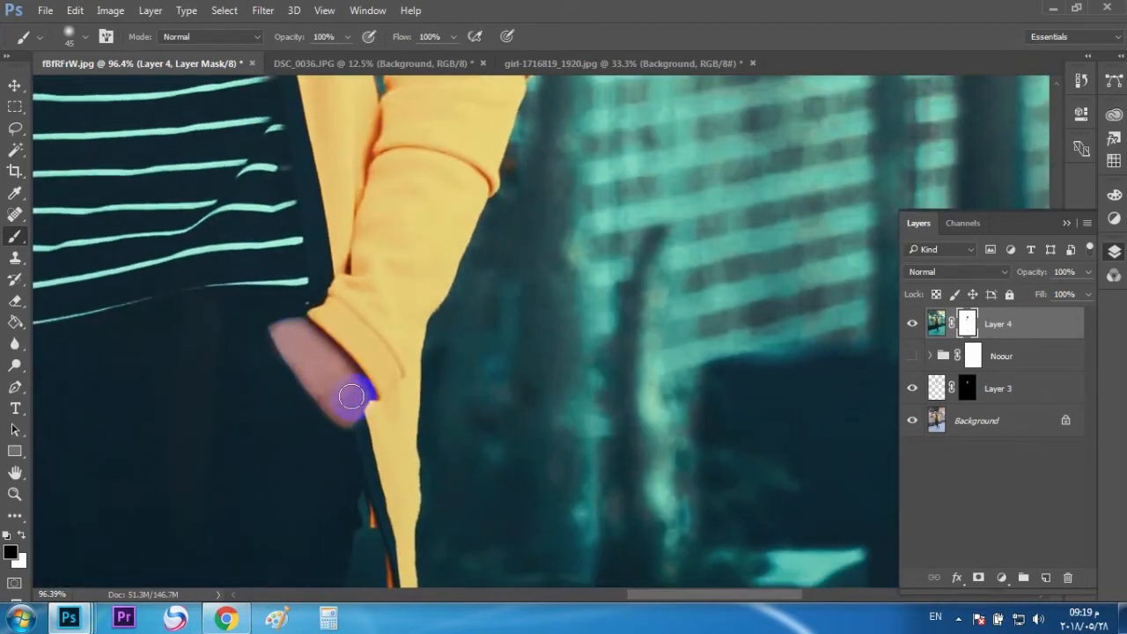
# Compare the whole yellow-jacket photo with and without the masked colour-graded layer.
pyautogui.click(15, 493)
pyautogui.click(463, 36)
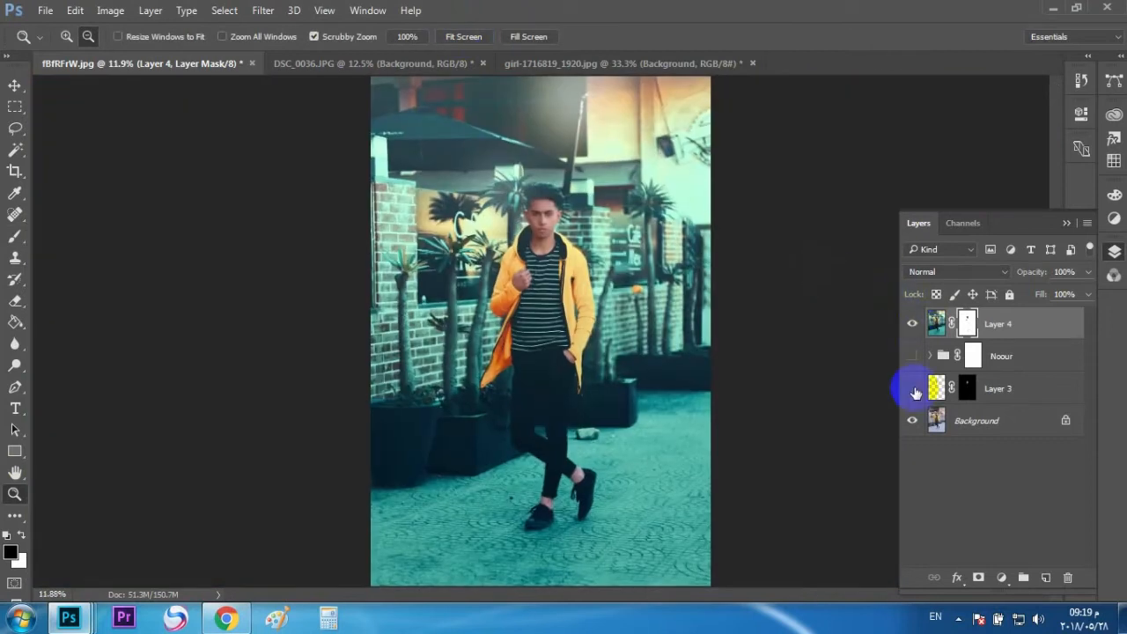
pyautogui.click(913, 324)
pyautogui.click(913, 324)
pyautogui.click(913, 324)
pyautogui.click(913, 324)
# Detach the fBfRFrW.jpg document and put it away, and bring up the man's face in DSC_0036.JPG.
pyautogui.moveTo(224, 63); pyautogui.dragTo(179, 167)
pyautogui.click(259, 168)
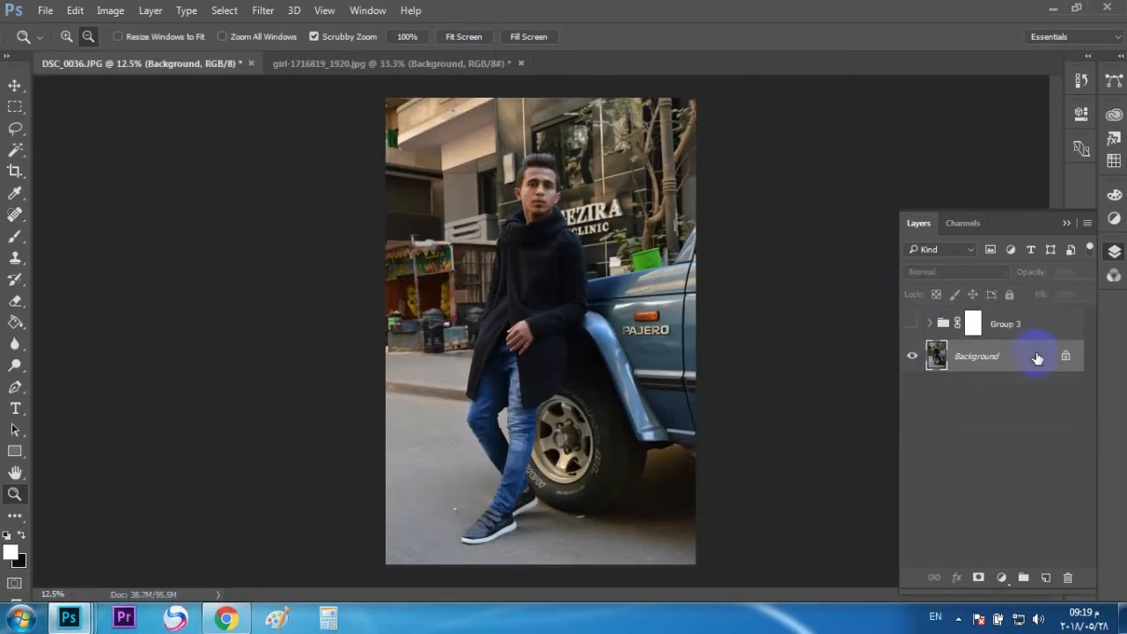
pyautogui.moveTo(540, 180); pyautogui.dragTo(709, 182)
pyautogui.moveTo(550, 309); pyautogui.dragTo(495, 357)
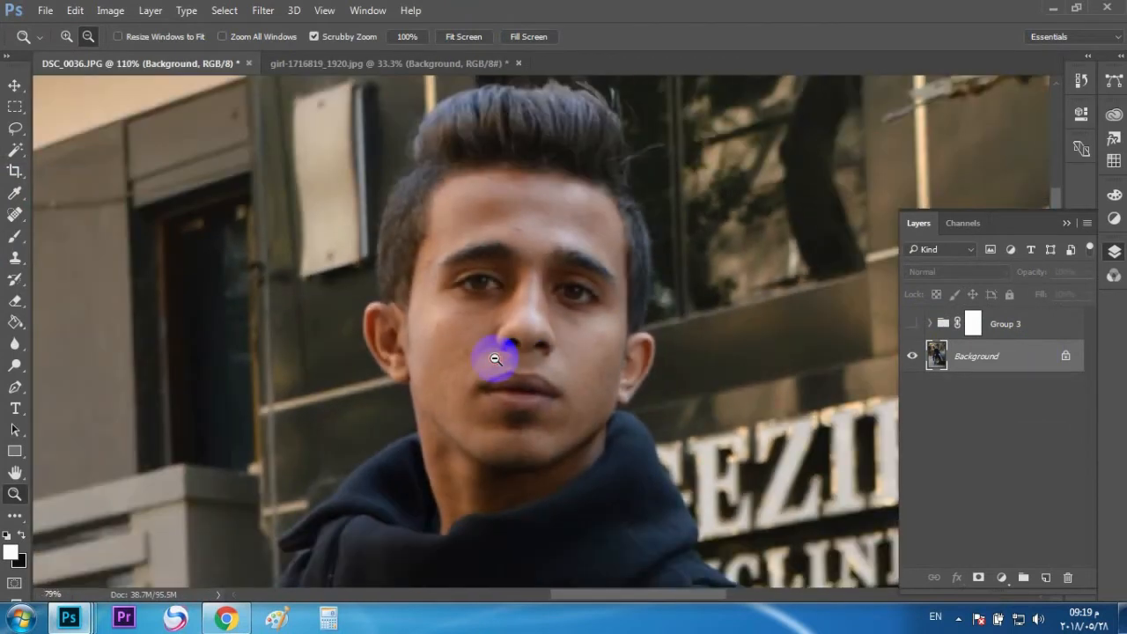
# Select the skin of the man's face and neck with the Magic Wand at tolerance 32, adding each area.
pyautogui.press('w')
pyautogui.keyDown('shift'); pyautogui.click(483, 172); pyautogui.keyUp('shift')
pyautogui.keyDown('shift'); pyautogui.click(558, 226); pyautogui.keyUp('shift')
pyautogui.keyDown('shift'); pyautogui.click(468, 395); pyautogui.keyUp('shift')
pyautogui.keyDown('shift'); pyautogui.click(594, 407); pyautogui.keyUp('shift')
pyautogui.keyDown('shift'); pyautogui.click(526, 470); pyautogui.keyUp('shift')
pyautogui.keyDown('shift'); pyautogui.click(475, 468); pyautogui.keyUp('shift')
pyautogui.keyDown('shift'); pyautogui.click(458, 364); pyautogui.keyUp('shift')
pyautogui.keyDown('shift'); pyautogui.click(592, 338); pyautogui.keyUp('shift')
pyautogui.keyDown('shift'); pyautogui.click(566, 234); pyautogui.keyUp('shift')
pyautogui.keyDown('shift'); pyautogui.click(485, 320); pyautogui.keyUp('shift')
pyautogui.keyDown('shift'); pyautogui.click(584, 370); pyautogui.keyUp('shift')
# Copy the selected skin to a new layer and apply a Gaussian Blur with a radius above 12.5 pixels.
pyautogui.hotkey('ctrl', 'j')
pyautogui.click(264, 9)
pyautogui.moveTo(368, 195)
pyautogui.click(563, 256)
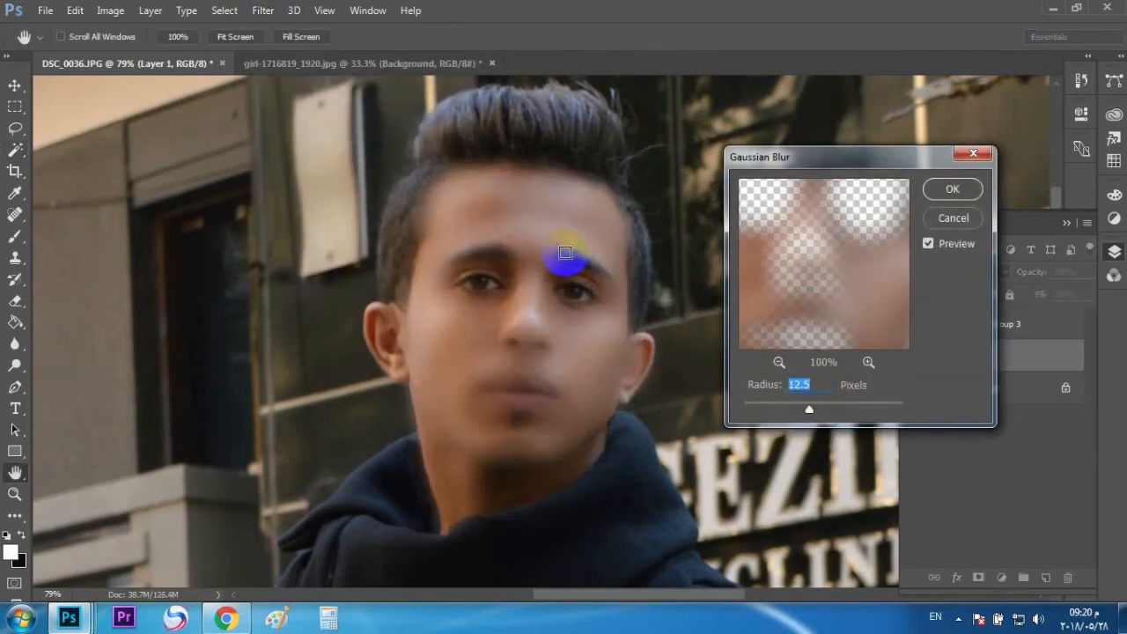
pyautogui.moveTo(808, 402); pyautogui.dragTo(819, 408)
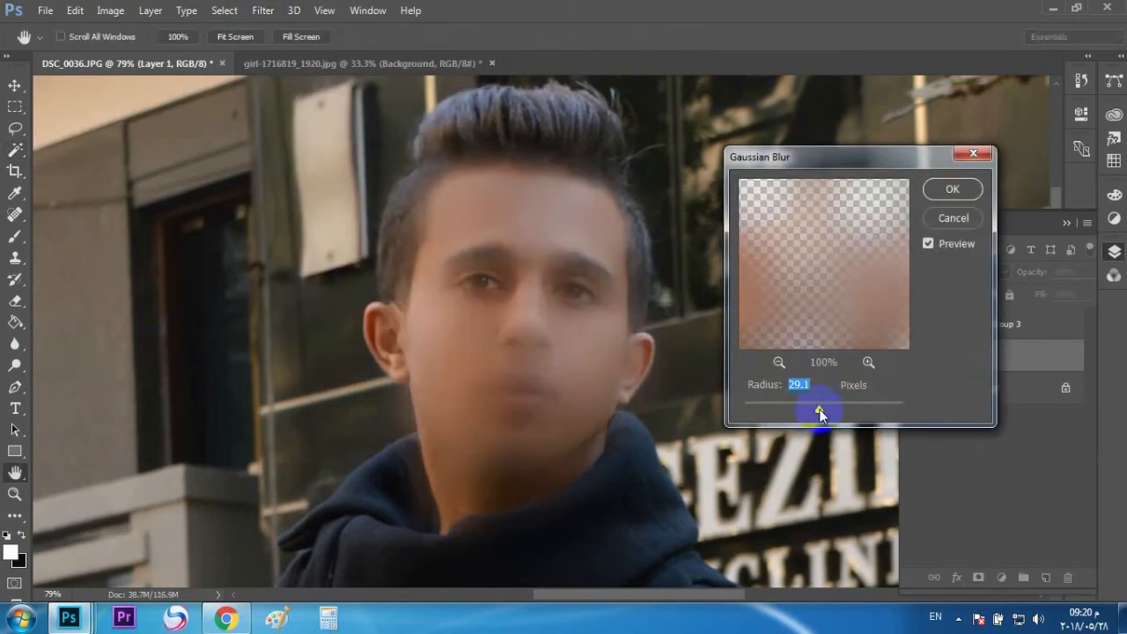
pyautogui.click(935, 193)
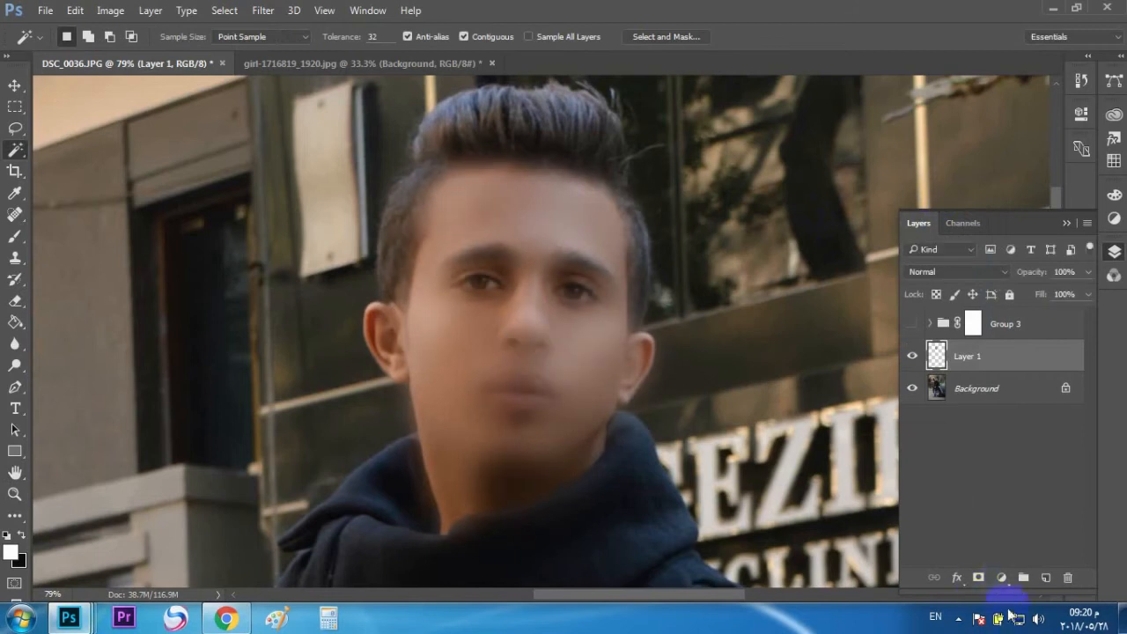
# Add a layer mask to the blurred copy of the skin in DSC_0036.JPG and fill it with black.
pyautogui.click(978, 577)
pyautogui.press('x')
pyautogui.click(22, 534)
pyautogui.click(15, 322)
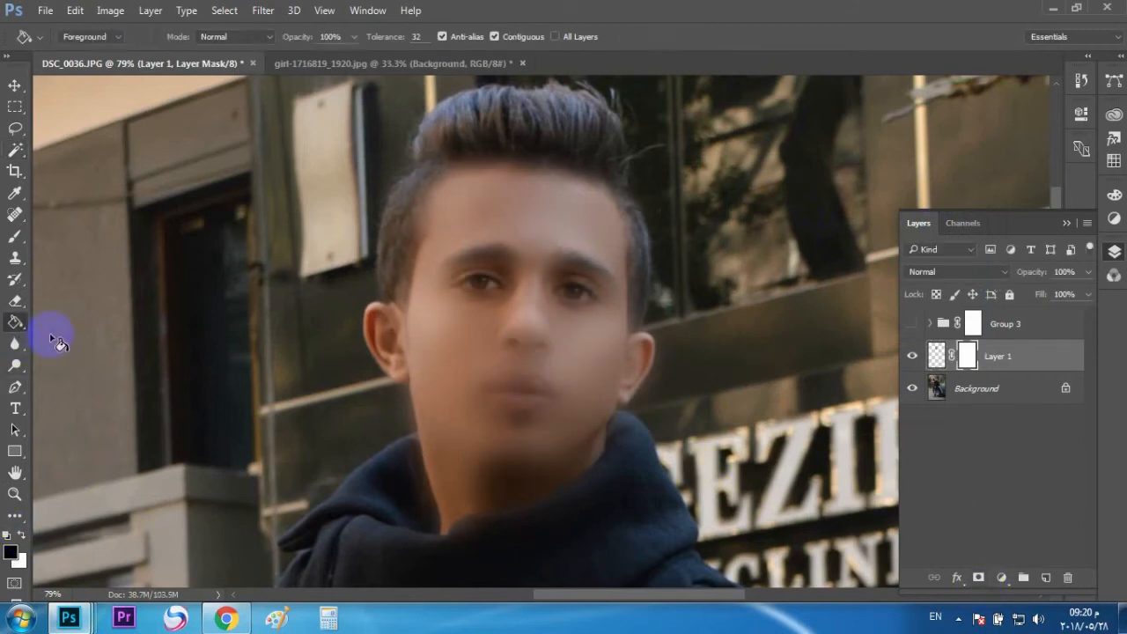
pyautogui.click(52, 335)
# Paint white on the mask with a size 60 brush at 100% opacity over the forehead, cheeks, chin and neck.
pyautogui.click(15, 517)
pyautogui.click(21, 535)
pyautogui.click(15, 236)
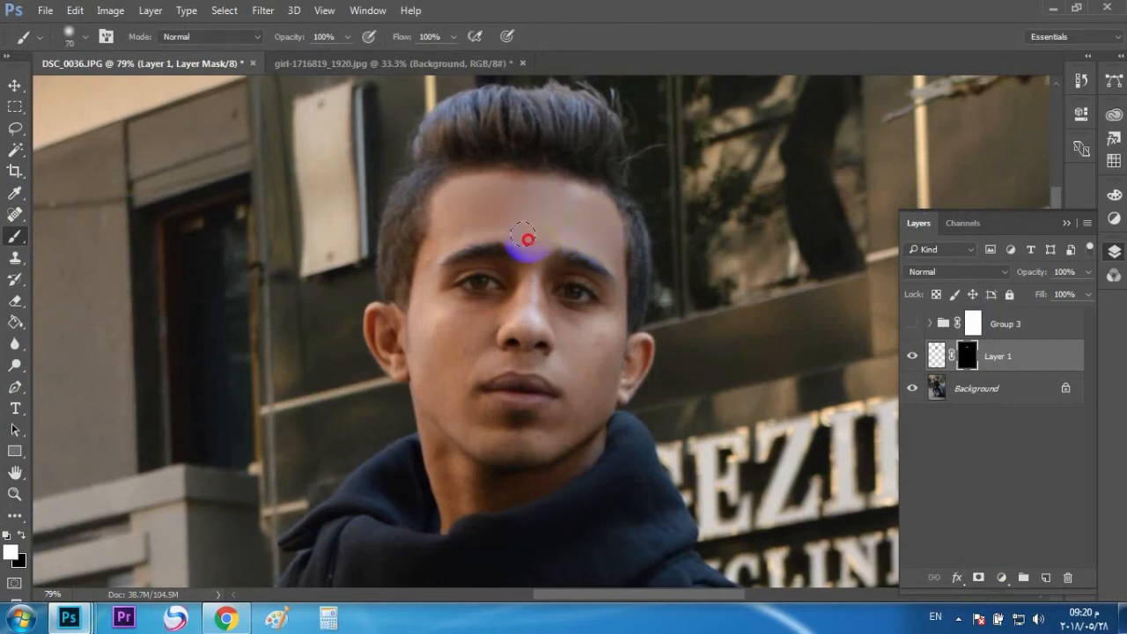
pyautogui.press('[')
pyautogui.press('[')
pyautogui.press('[')
pyautogui.moveTo(445, 236)
pyautogui.mouseDown()
pyautogui.moveTo(421, 262)
pyautogui.moveTo(428, 298)
pyautogui.moveTo(424, 266)
pyautogui.moveTo(446, 309)
pyautogui.moveTo(494, 311)
pyautogui.moveTo(433, 384)
pyautogui.moveTo(455, 414)
pyautogui.moveTo(487, 420)
pyautogui.moveTo(484, 436)
pyautogui.moveTo(501, 436)
pyautogui.moveTo(483, 447)
pyautogui.moveTo(446, 426)
pyautogui.moveTo(421, 386)
pyautogui.moveTo(523, 434)
pyautogui.moveTo(542, 430)
pyautogui.moveTo(471, 433)
pyautogui.moveTo(431, 395)
pyautogui.moveTo(557, 435)
pyautogui.moveTo(546, 443)
pyautogui.moveTo(576, 429)
pyautogui.moveTo(584, 403)
pyautogui.moveTo(563, 415)
pyautogui.moveTo(457, 393)
pyautogui.mouseUp()
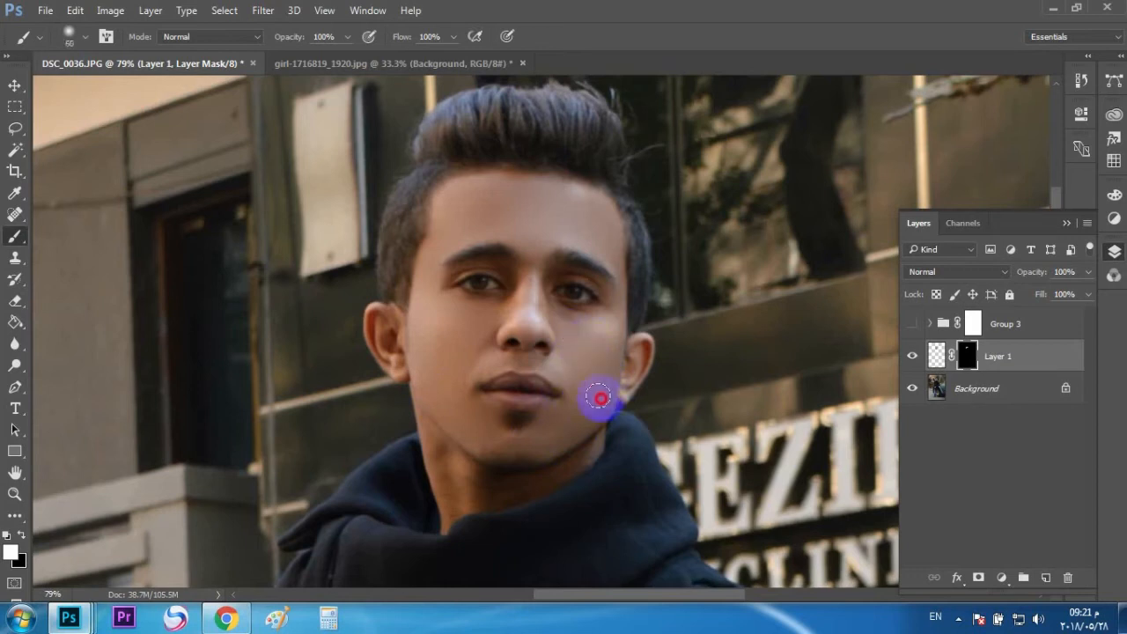
pyautogui.moveTo(463, 315)
pyautogui.mouseDown()
pyautogui.moveTo(442, 482)
pyautogui.moveTo(436, 457)
pyautogui.moveTo(453, 504)
pyautogui.moveTo(491, 485)
pyautogui.mouseUp()
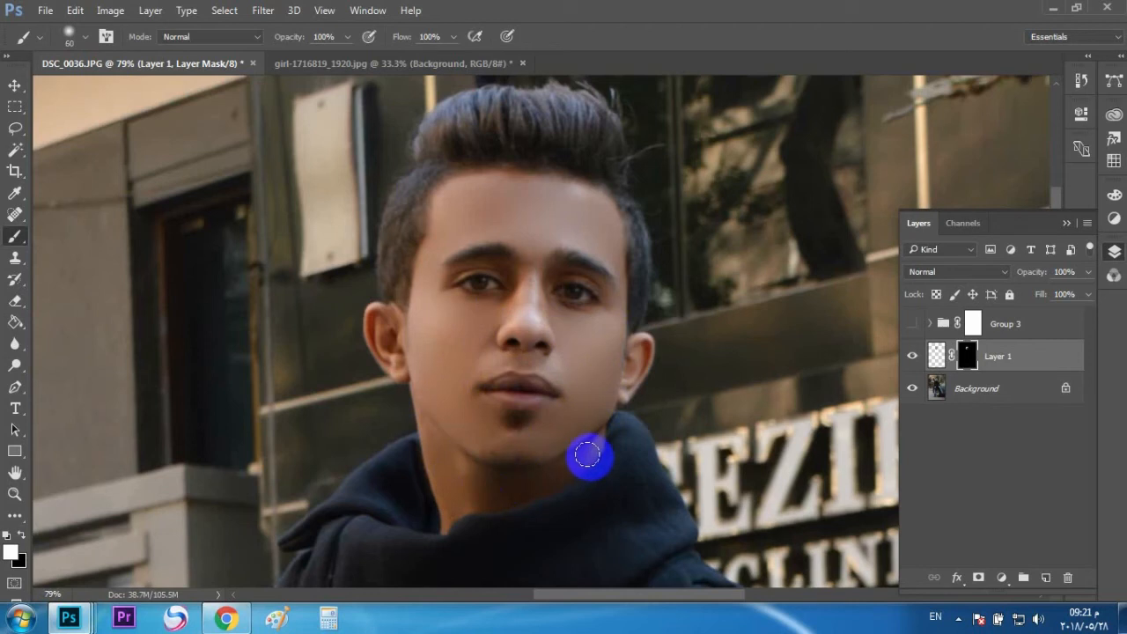
pyautogui.moveTo(436, 342); pyautogui.dragTo(505, 267)
pyautogui.moveTo(529, 217); pyautogui.dragTo(591, 210)
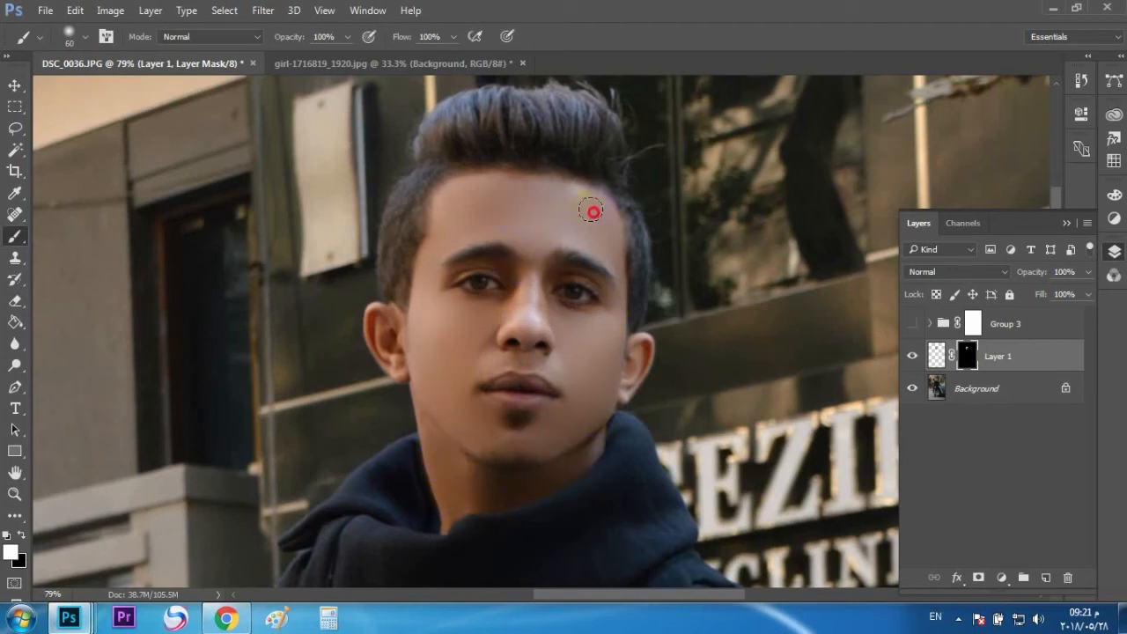
# Lightly smooth the skin under both eyes by painting white on the mask with a size 45 brush at 34% opacity.
pyautogui.moveTo(284, 38); pyautogui.dragTo(272, 37)
pyautogui.moveTo(501, 360)
pyautogui.mouseDown()
pyautogui.moveTo(555, 376)
pyautogui.moveTo(510, 364)
pyautogui.moveTo(494, 310)
pyautogui.mouseUp()
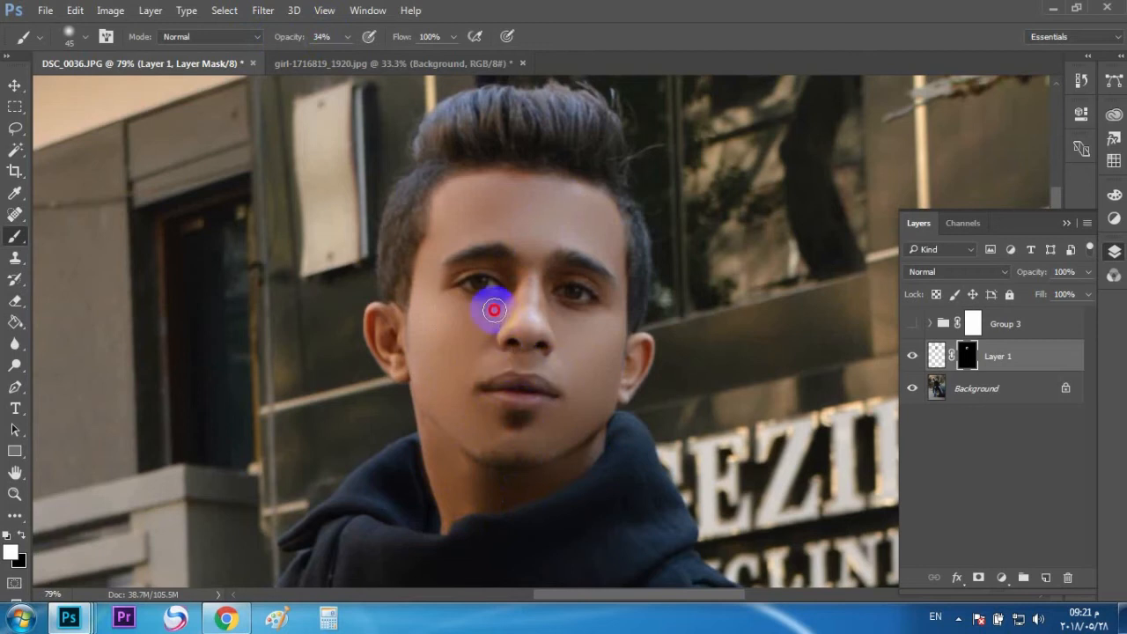
pyautogui.moveTo(562, 315); pyautogui.dragTo(597, 312)
pyautogui.click(472, 310)
# Show the Group 3 colour group and stamp all visible layers into a new layer above it.
pyautogui.click(19, 495)
pyautogui.moveTo(224, 484); pyautogui.dragTo(174, 483)
pyautogui.moveTo(174, 510); pyautogui.dragTo(186, 262)
pyautogui.hotkey('ctrl', '0')
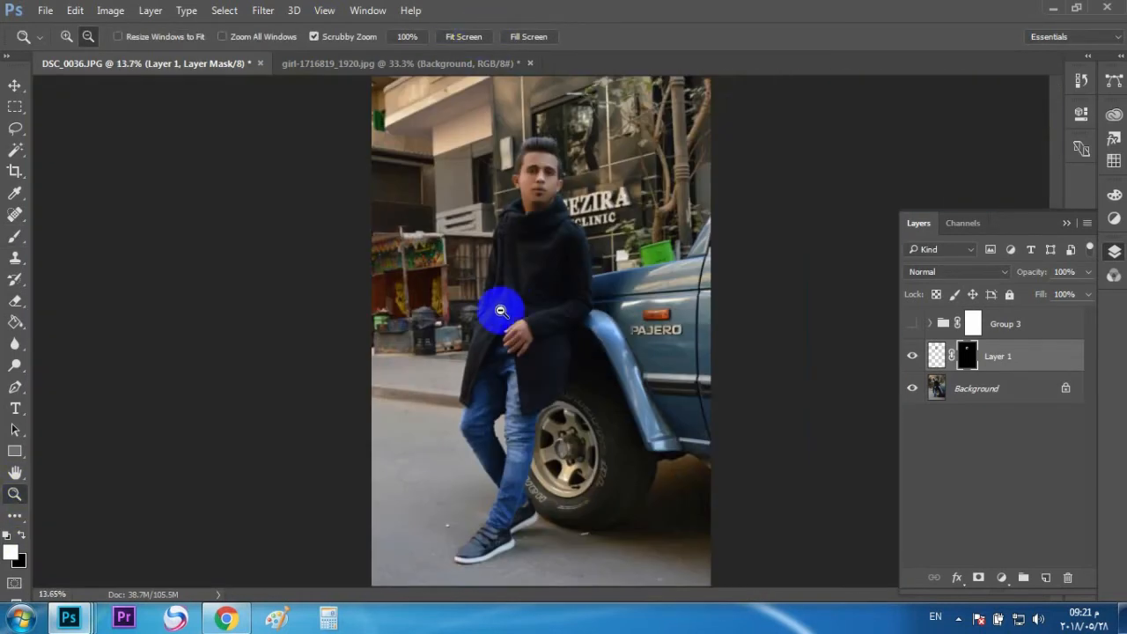
pyautogui.click(974, 325)
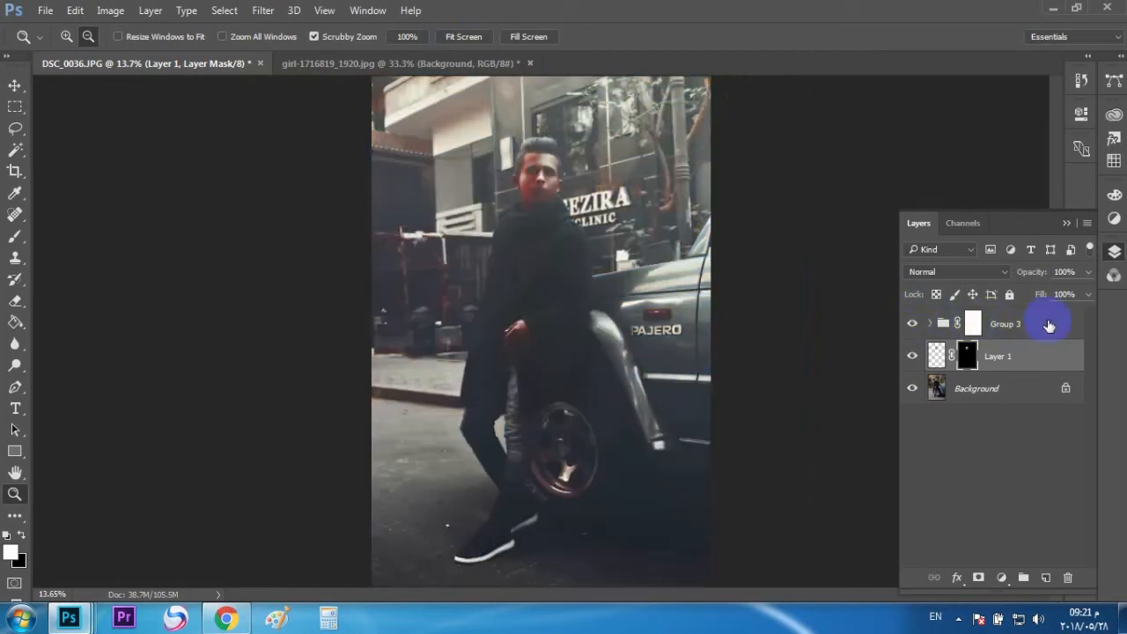
pyautogui.click(1048, 327)
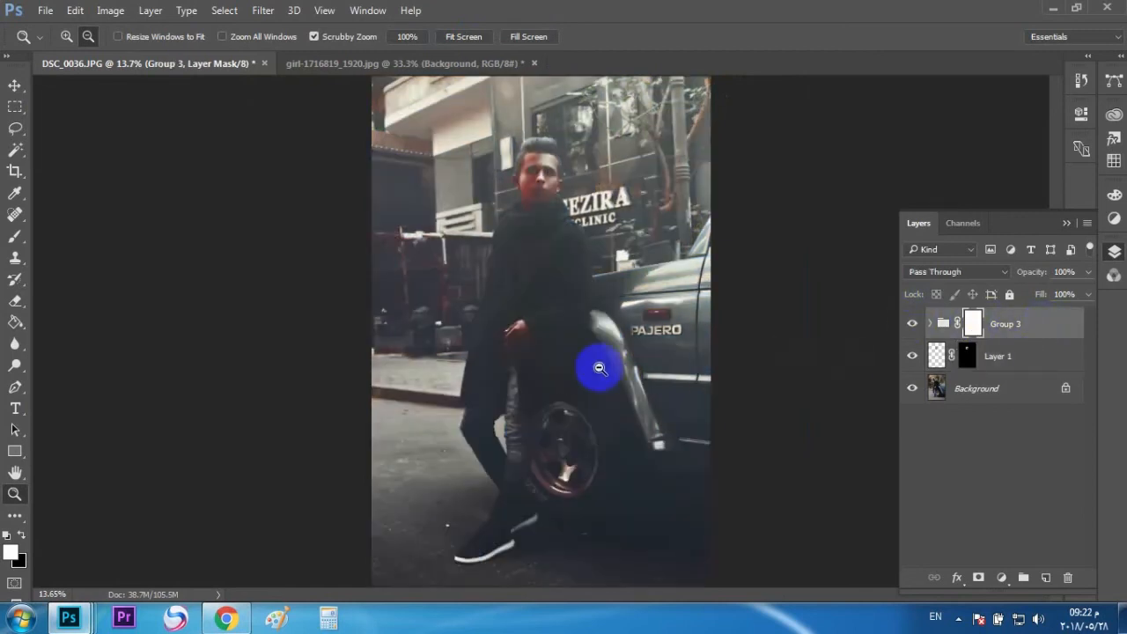
pyautogui.hotkey('ctrl', 'alt', 'shift', 'e')
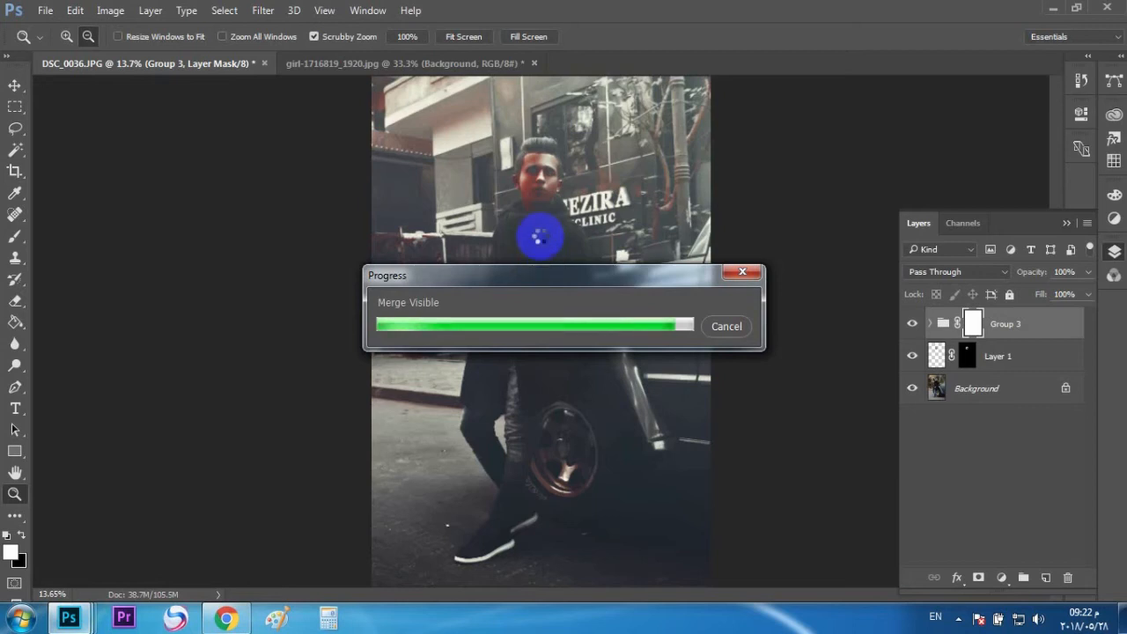
# Hide Group 3 and add a layer mask to the newly stamped layer.
pyautogui.click(913, 357)
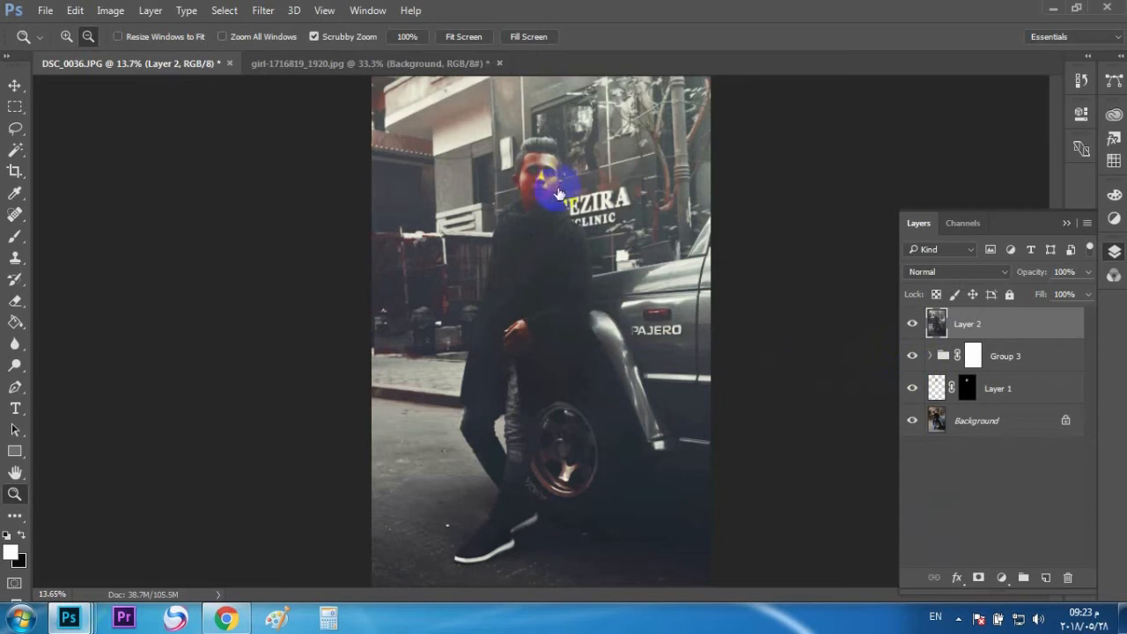
pyautogui.moveTo(550, 183); pyautogui.dragTo(536, 221)
pyautogui.click(983, 581)
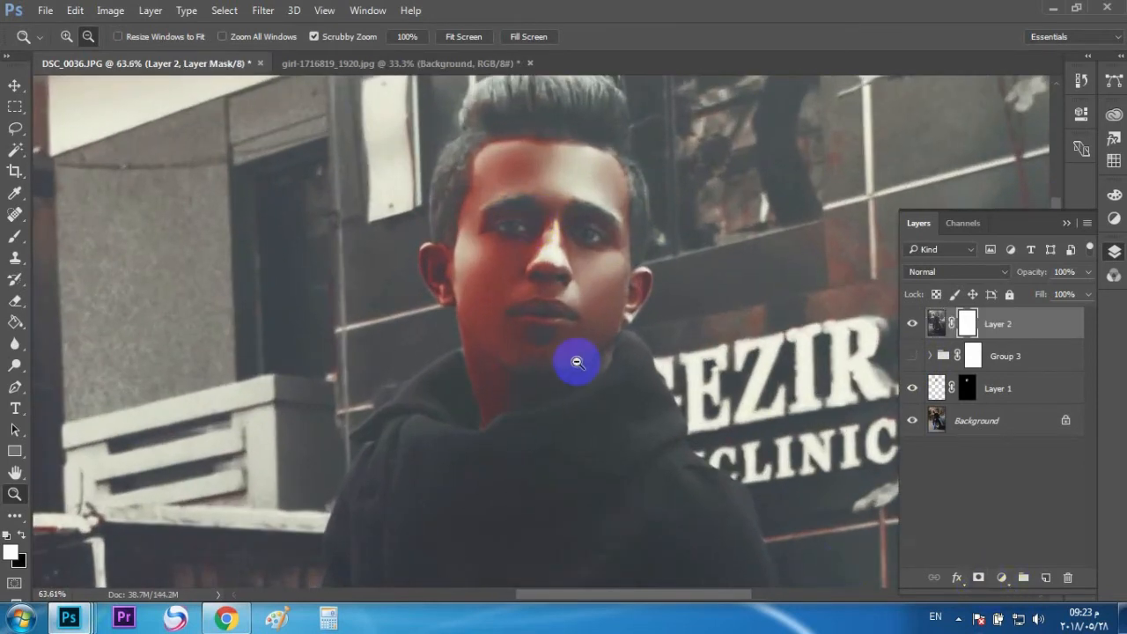
# Paint black on the stamped layer's mask at 100% opacity over the man's face, ears and neck, using size 45 near the edges.
pyautogui.moveTo(616, 173); pyautogui.dragTo(629, 171)
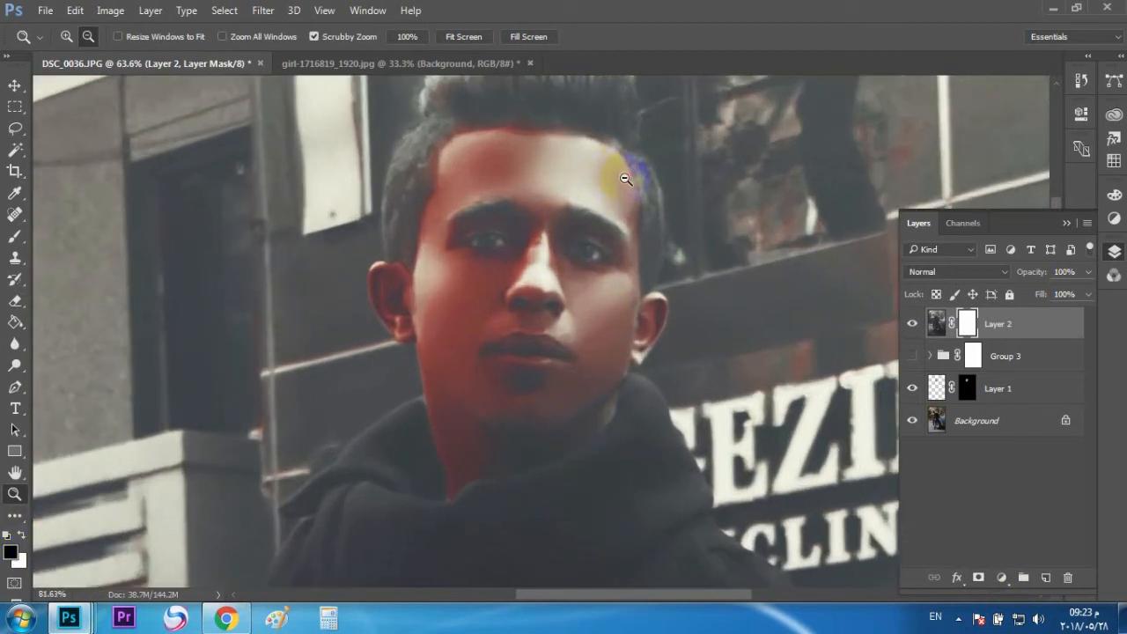
pyautogui.click(19, 240)
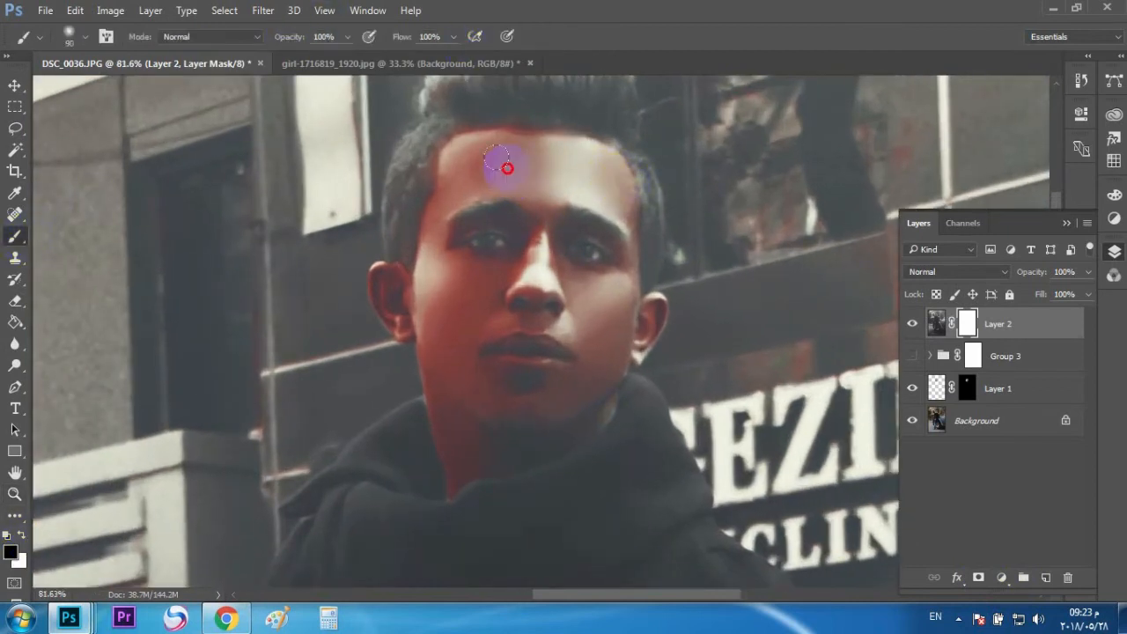
pyautogui.moveTo(490, 165)
pyautogui.mouseDown()
pyautogui.moveTo(595, 169)
pyautogui.moveTo(588, 194)
pyautogui.moveTo(586, 168)
pyautogui.moveTo(614, 218)
pyautogui.moveTo(507, 268)
pyautogui.moveTo(458, 211)
pyautogui.moveTo(439, 252)
pyautogui.moveTo(440, 313)
pyautogui.moveTo(382, 279)
pyautogui.moveTo(443, 385)
pyautogui.moveTo(449, 452)
pyautogui.moveTo(557, 414)
pyautogui.moveTo(579, 389)
pyautogui.moveTo(589, 334)
pyautogui.moveTo(478, 398)
pyautogui.moveTo(469, 331)
pyautogui.moveTo(531, 331)
pyautogui.moveTo(522, 375)
pyautogui.mouseUp()
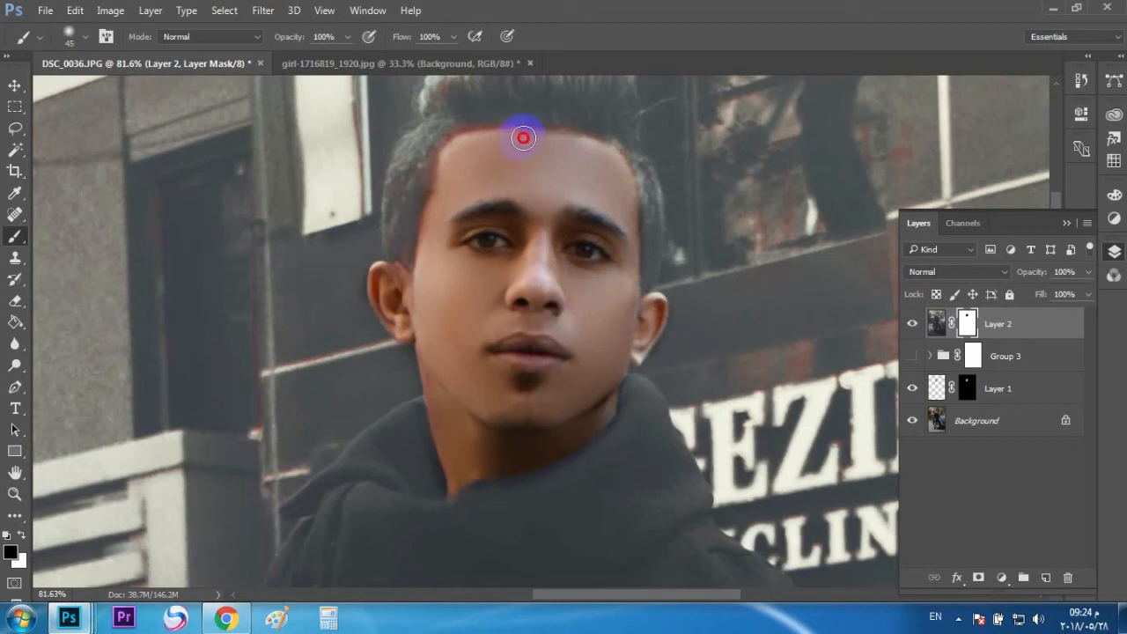
# Paint black on the stamped layer's mask over the man's hand and fingers with a size 60 brush.
pyautogui.scroll(-3, 264, 478)
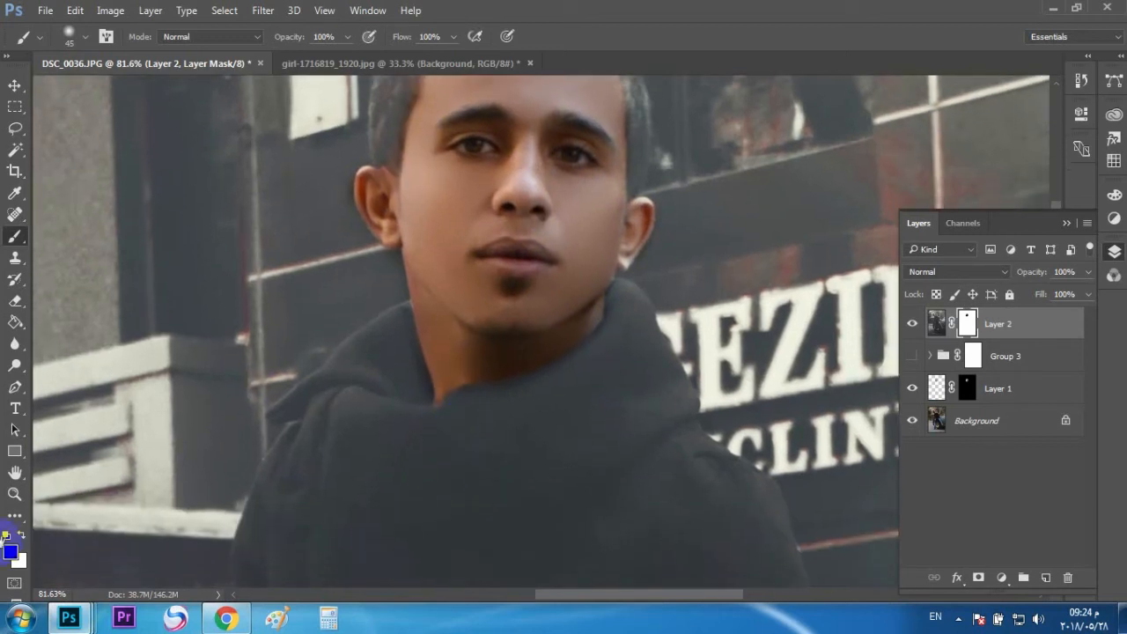
pyautogui.press('z')
pyautogui.click(463, 36)
pyautogui.moveTo(508, 363)
pyautogui.mouseDown()
pyautogui.moveTo(546, 285)
pyautogui.moveTo(480, 278)
pyautogui.mouseUp()
pyautogui.press('b')
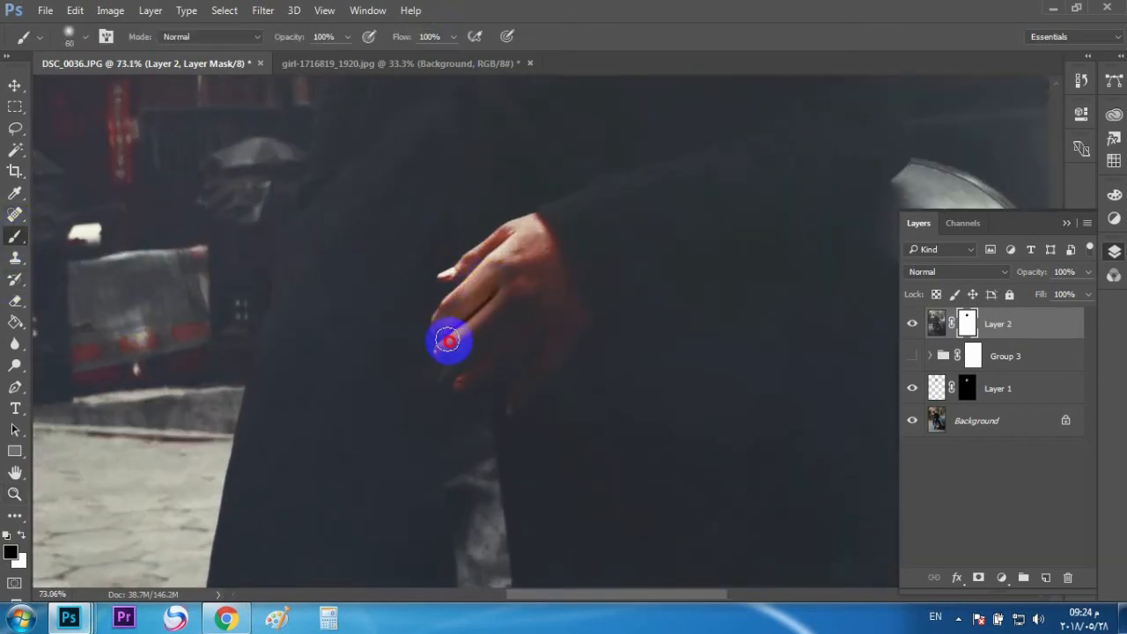
pyautogui.moveTo(538, 228)
pyautogui.mouseDown()
pyautogui.moveTo(567, 327)
pyautogui.moveTo(513, 395)
pyautogui.moveTo(478, 365)
pyautogui.moveTo(519, 272)
pyautogui.mouseUp()
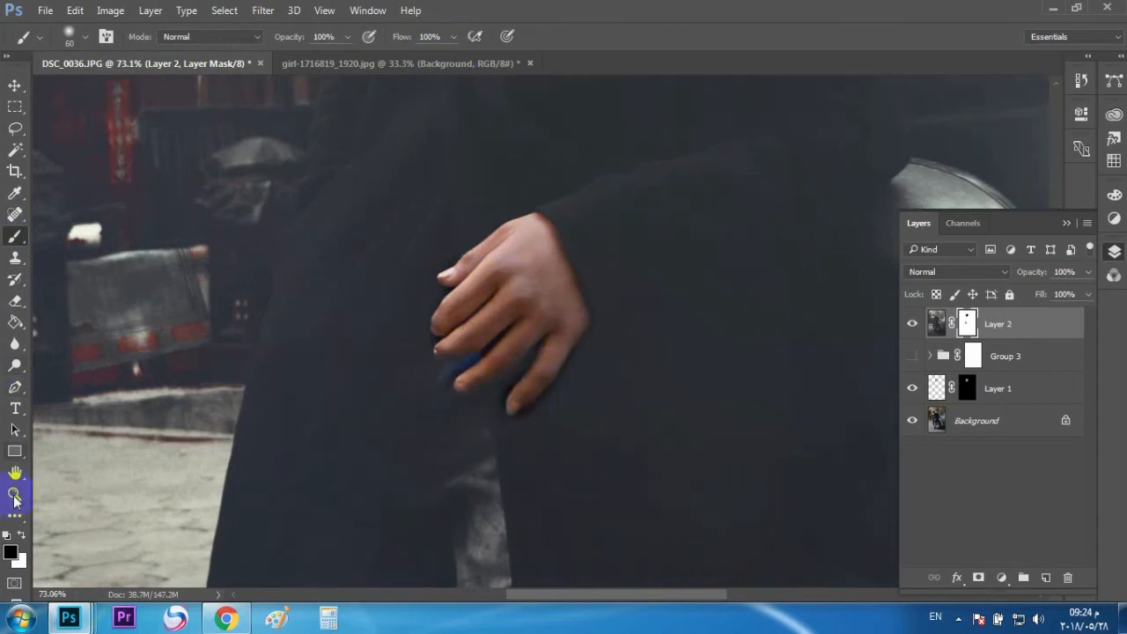
# Refine the mask between the fingers with white, and repaint the finger's edge in black with a size 40 brush.
pyautogui.moveTo(492, 332); pyautogui.dragTo(443, 380)
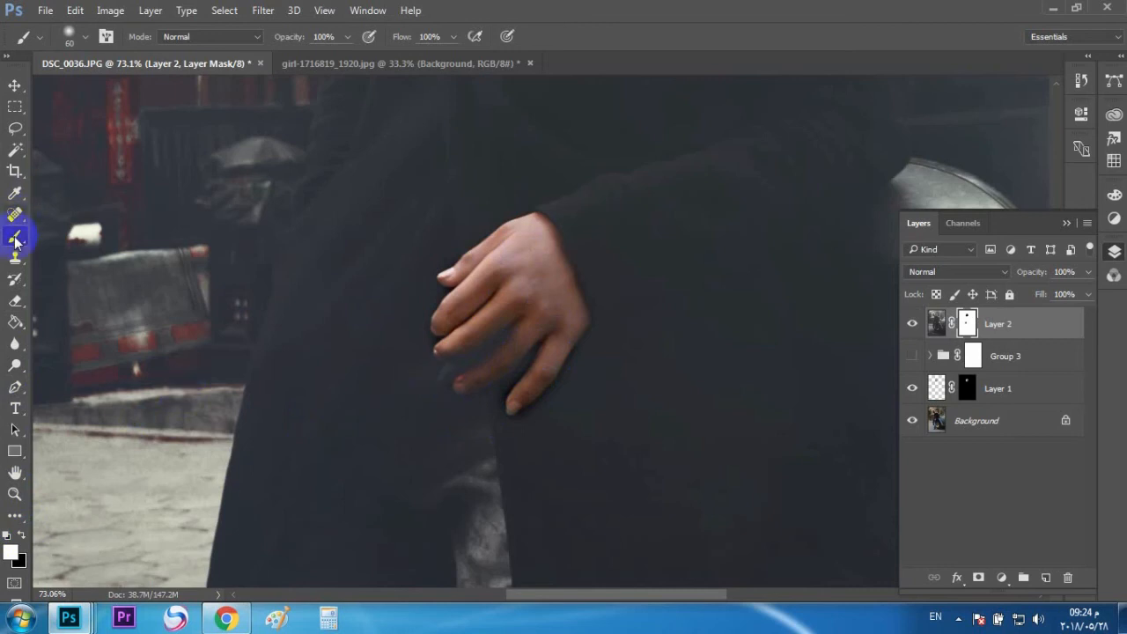
pyautogui.press('[')
pyautogui.press('[')
pyautogui.moveTo(522, 336); pyautogui.dragTo(463, 385)
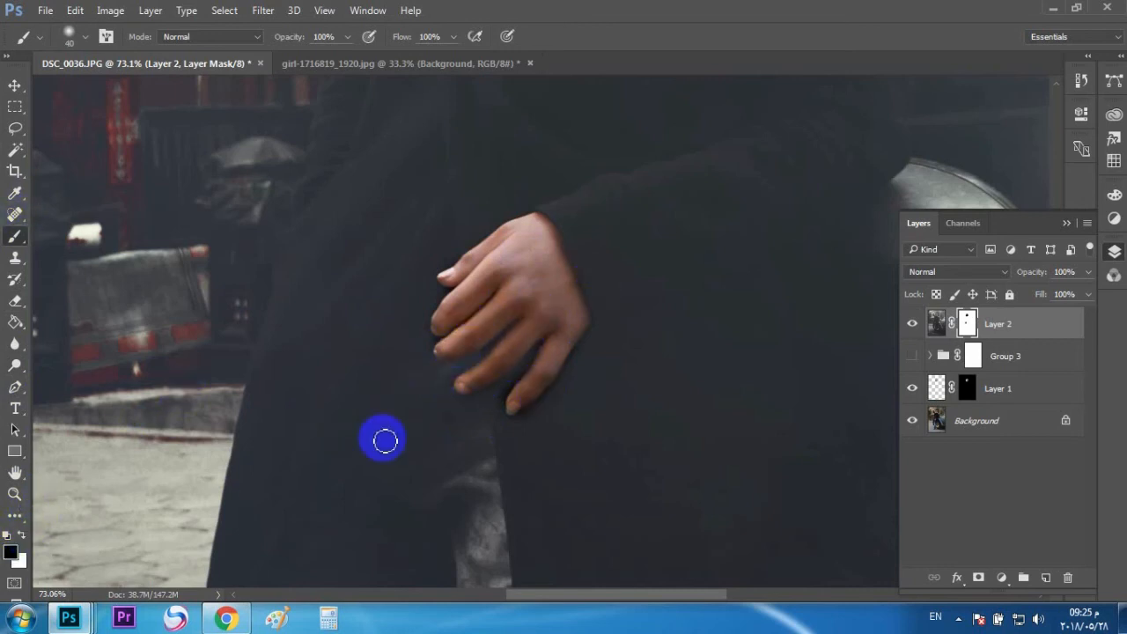
# Blend the mask over the man's face and hand with black, using a size 400 brush at 46% opacity.
pyautogui.click(14, 492)
pyautogui.click(449, 36)
pyautogui.click(616, 137)
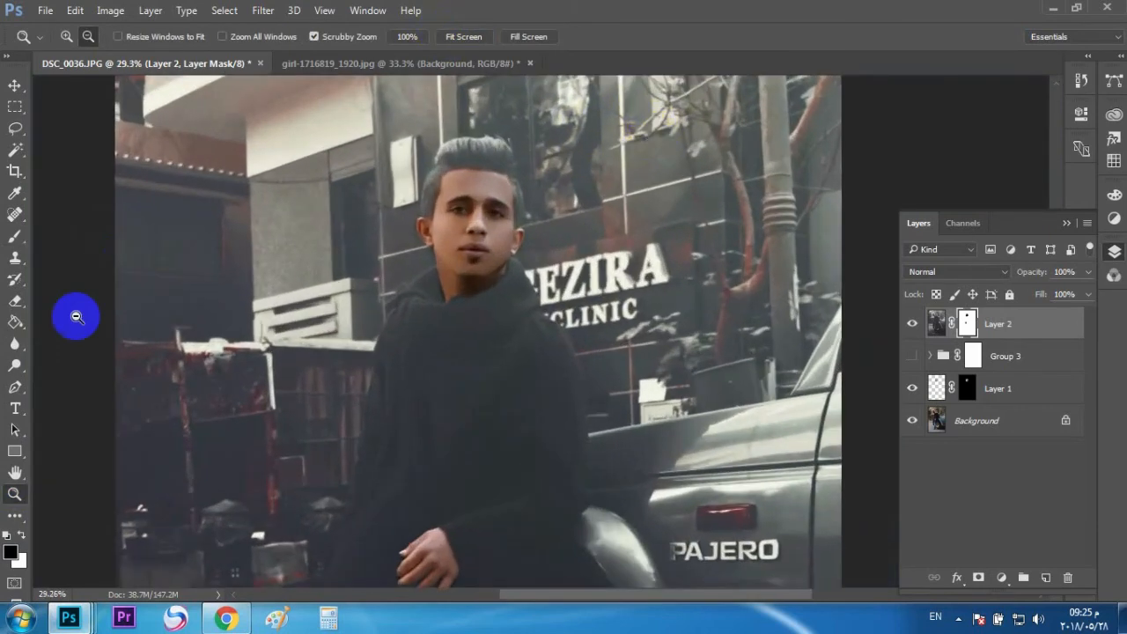
pyautogui.press('b')
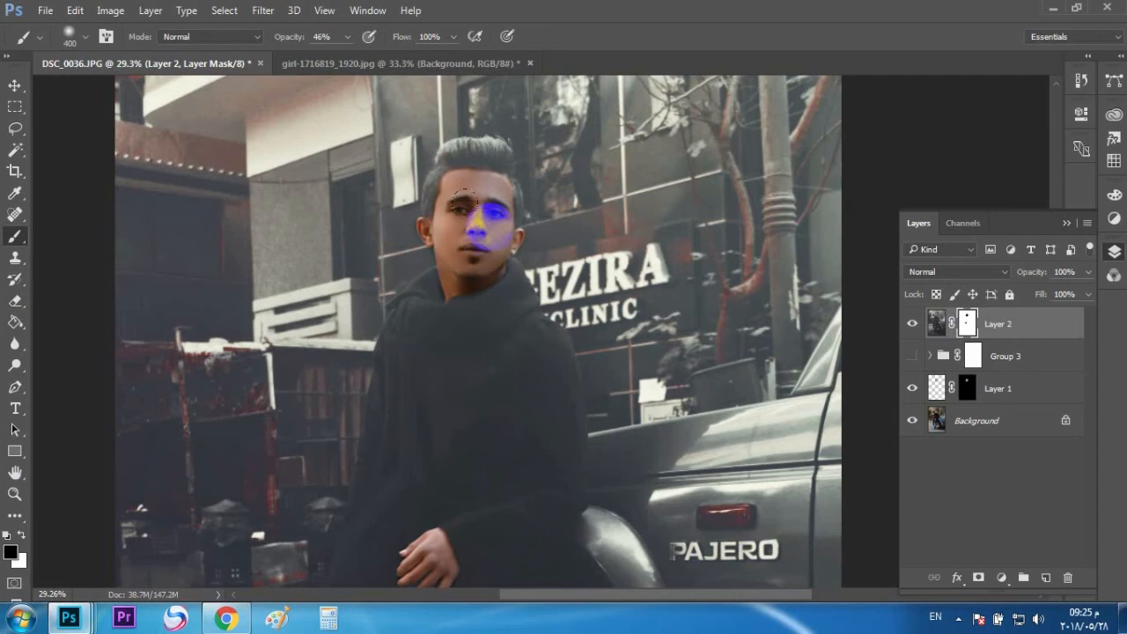
pyautogui.moveTo(464, 196); pyautogui.dragTo(452, 190)
pyautogui.moveTo(435, 503); pyautogui.dragTo(441, 315)
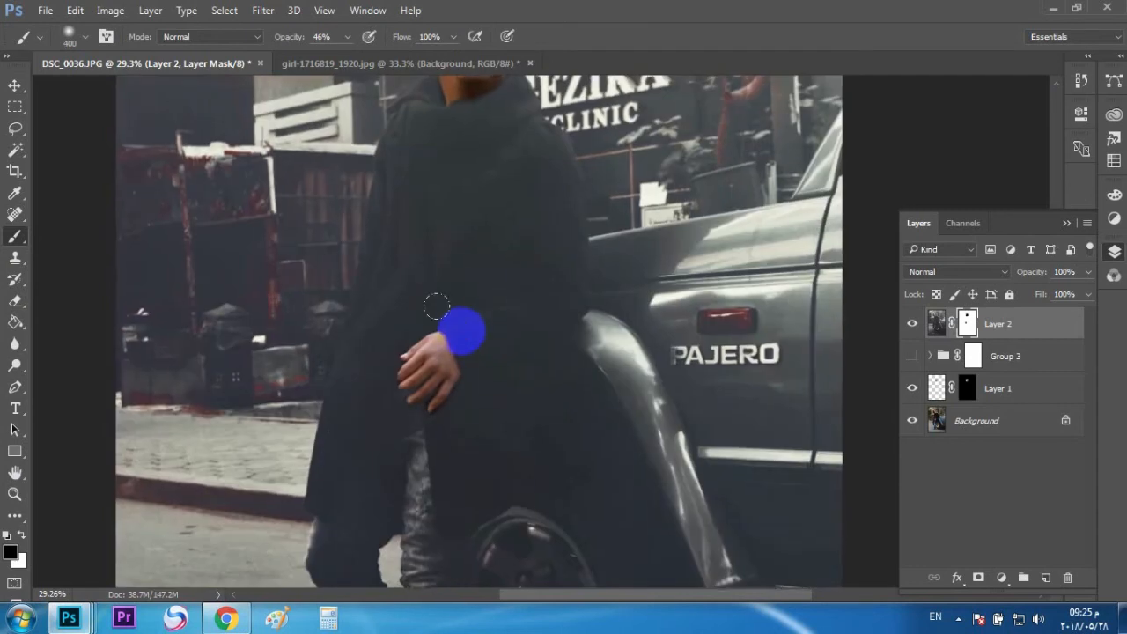
# Set the brush to white, size 1300 and 30% opacity, and compare the whole photo with the stamped layer hidden and shown.
pyautogui.click(15, 494)
pyautogui.click(463, 36)
pyautogui.click(23, 535)
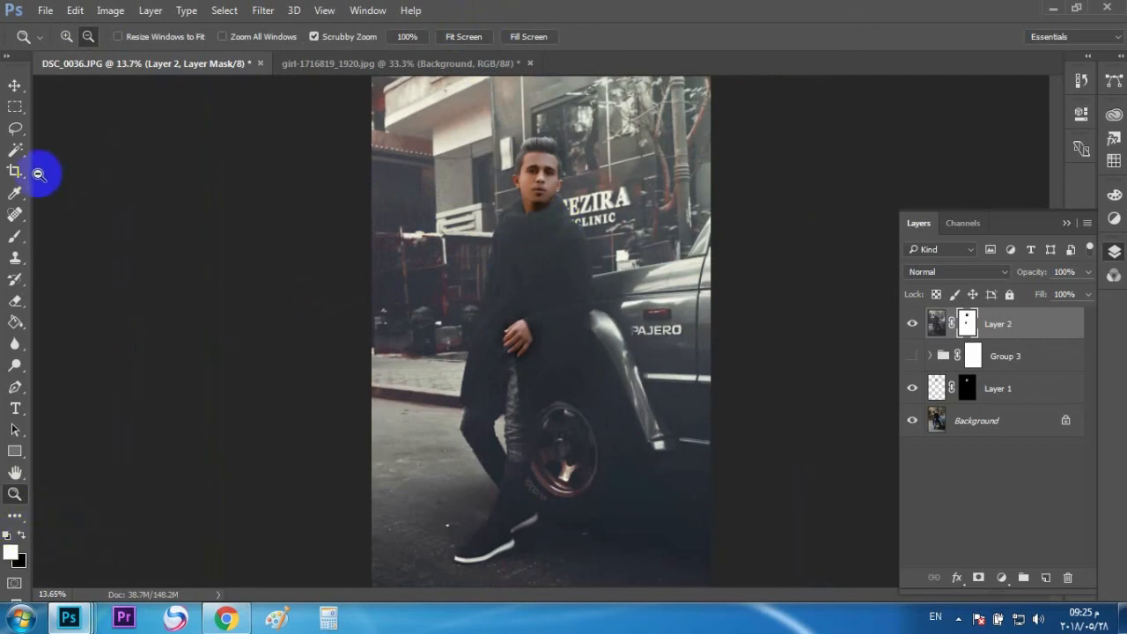
pyautogui.press('b')
pyautogui.moveTo(287, 39); pyautogui.dragTo(281, 40)
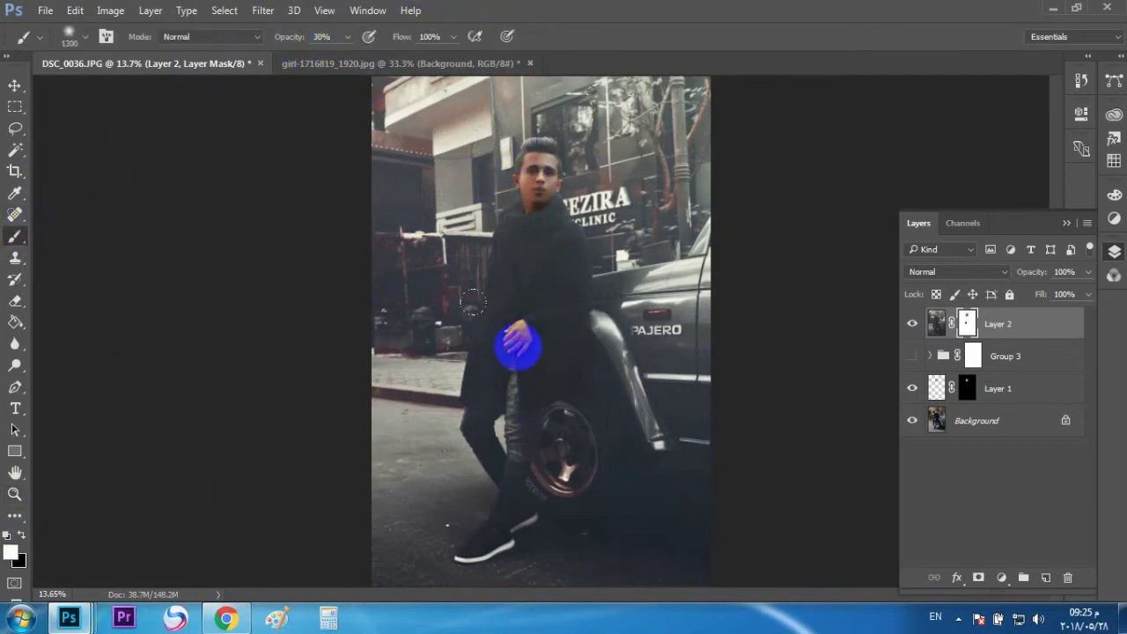
pyautogui.click(913, 324)
pyautogui.click(913, 324)
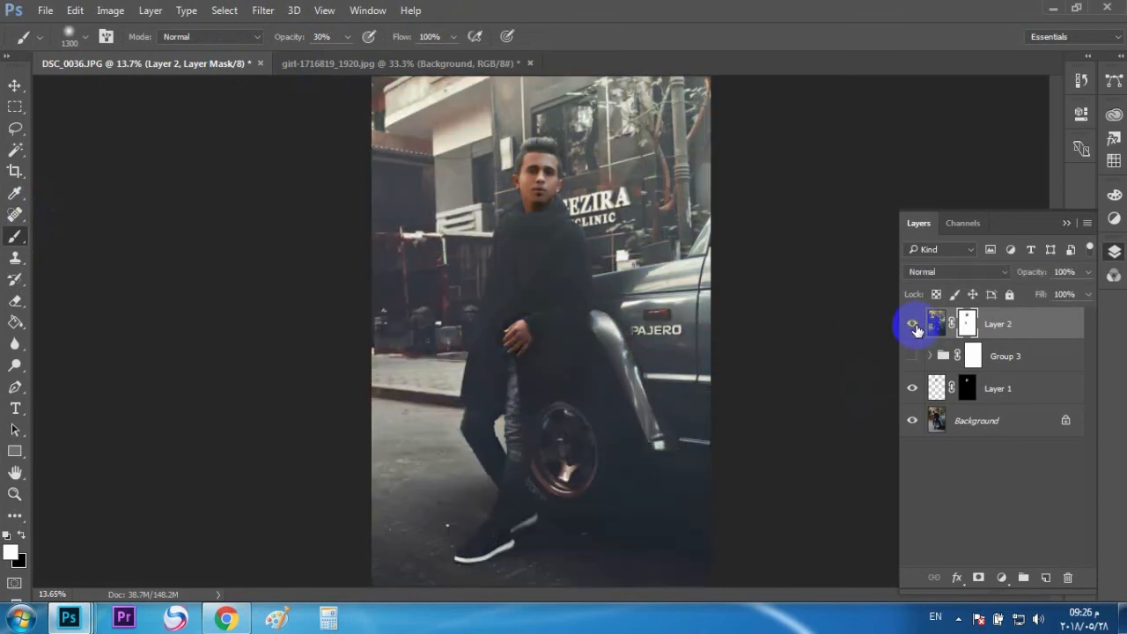
# Separate DSC_0036.JPG into its own window and switch to the girl-1716819_1920.jpg photo, fitted to the screen.
pyautogui.click(15, 494)
pyautogui.click(465, 330)
pyautogui.moveTo(232, 67); pyautogui.dragTo(216, 116)
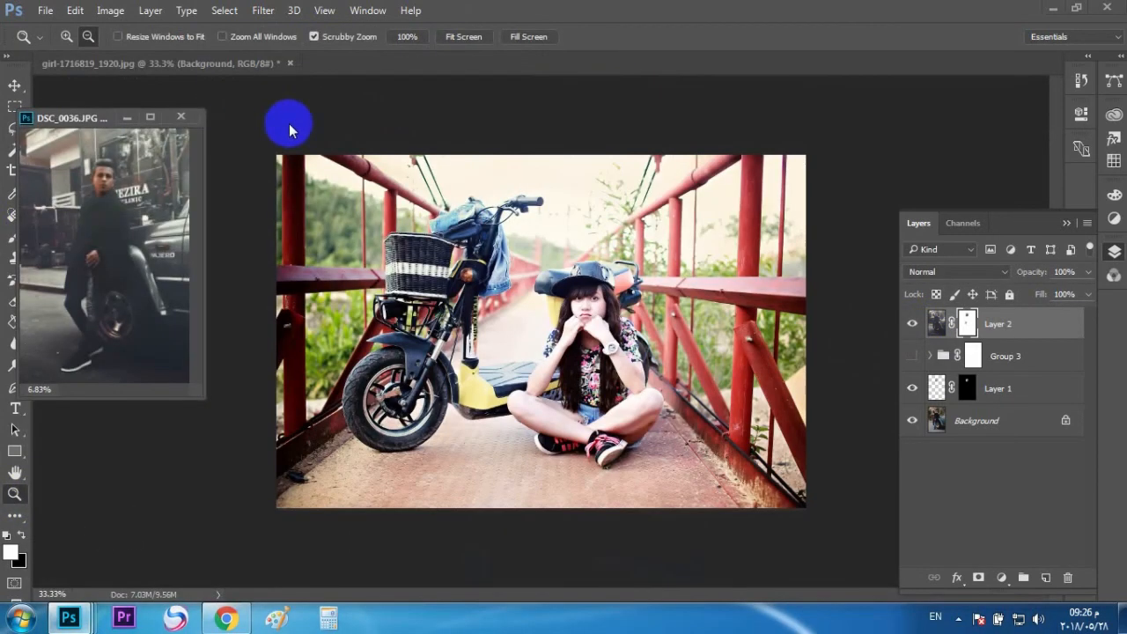
pyautogui.click(187, 115)
pyautogui.click(568, 240)
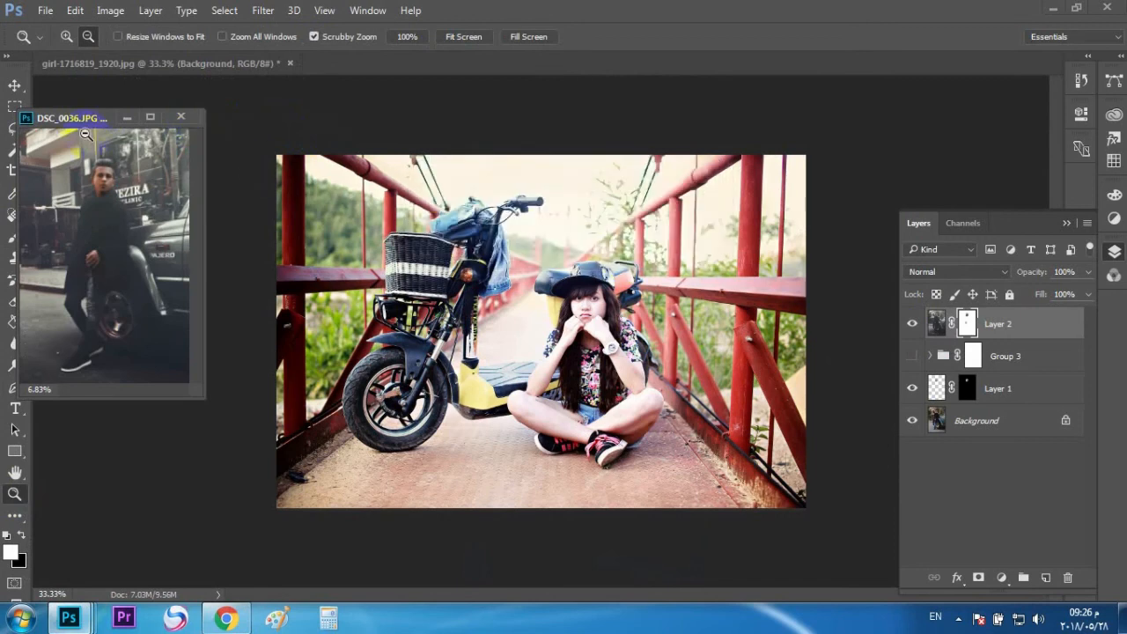
pyautogui.moveTo(596, 318); pyautogui.dragTo(705, 296)
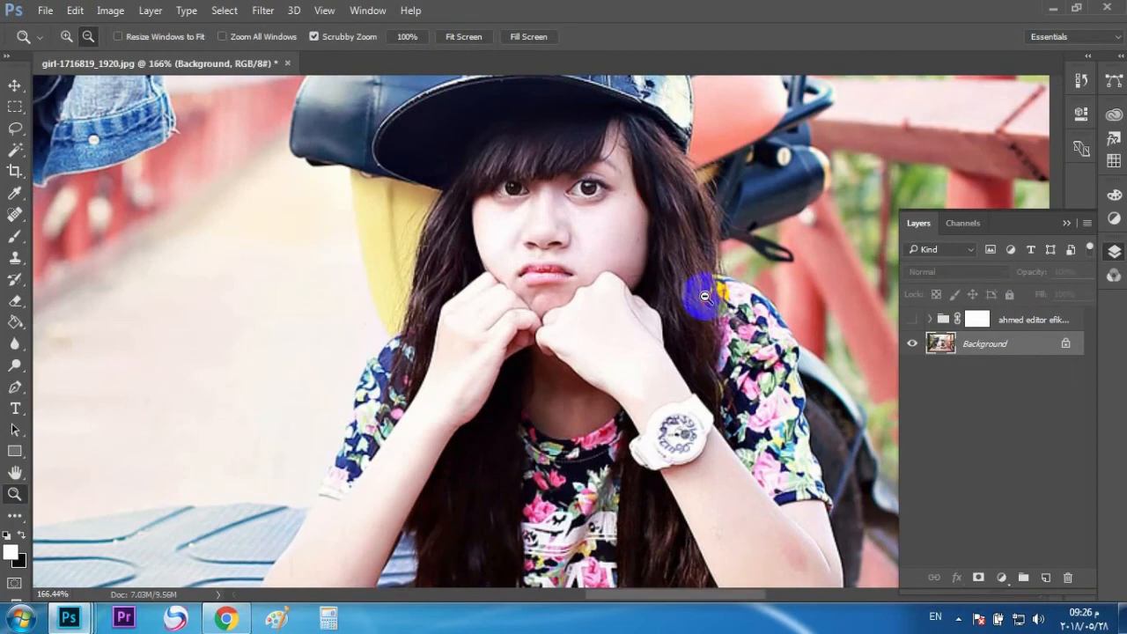
pyautogui.click(464, 36)
# Stamp the visible colour-graded image into a new layer above the shown colour group, and mask that layer with the group hidden.
pyautogui.click(913, 321)
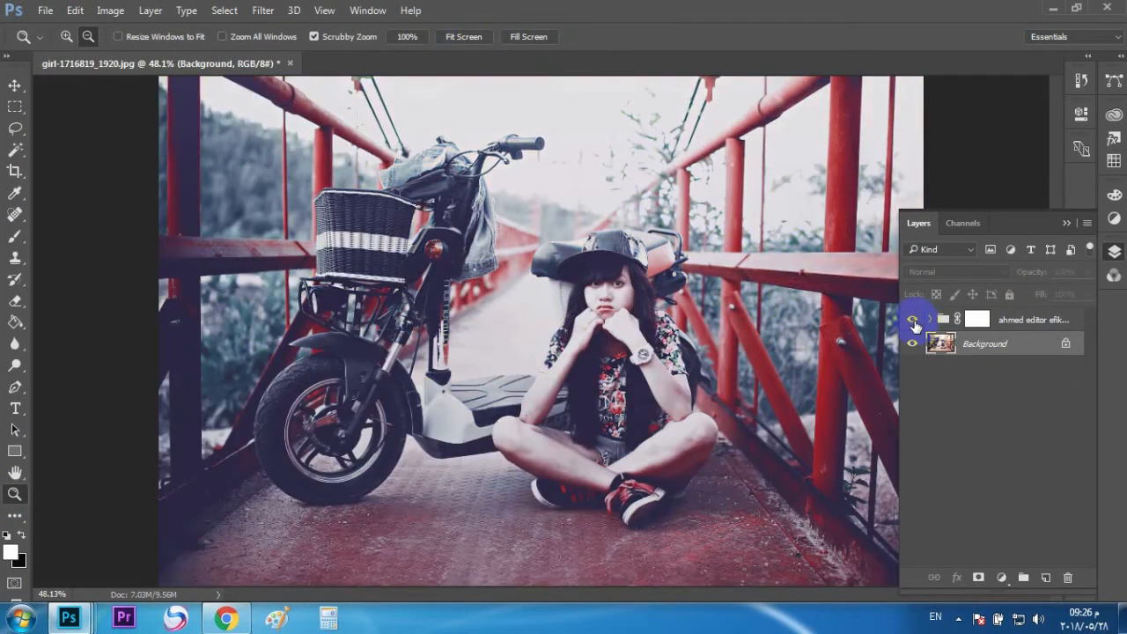
pyautogui.click(979, 320)
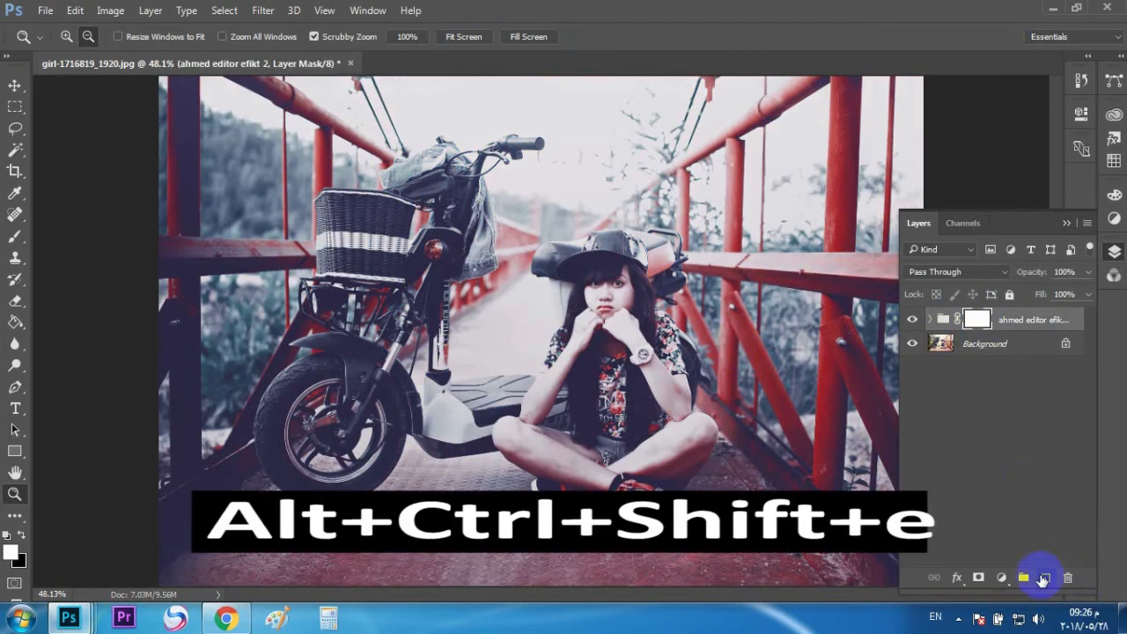
pyautogui.hotkey('ctrl', 'alt', 'shift', 'e')
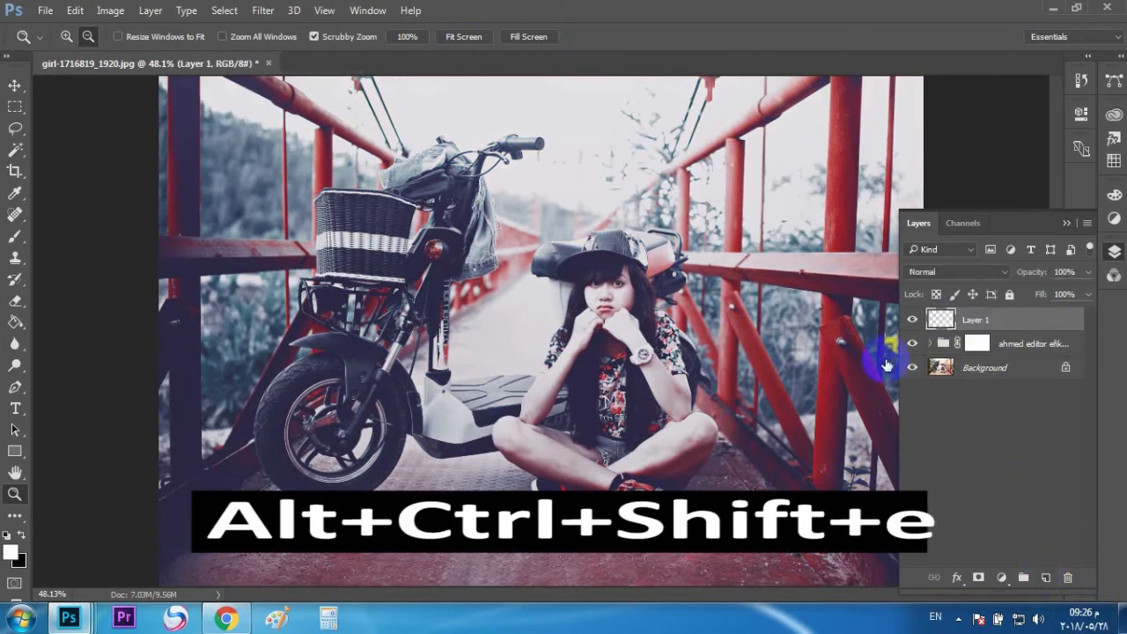
pyautogui.click(978, 576)
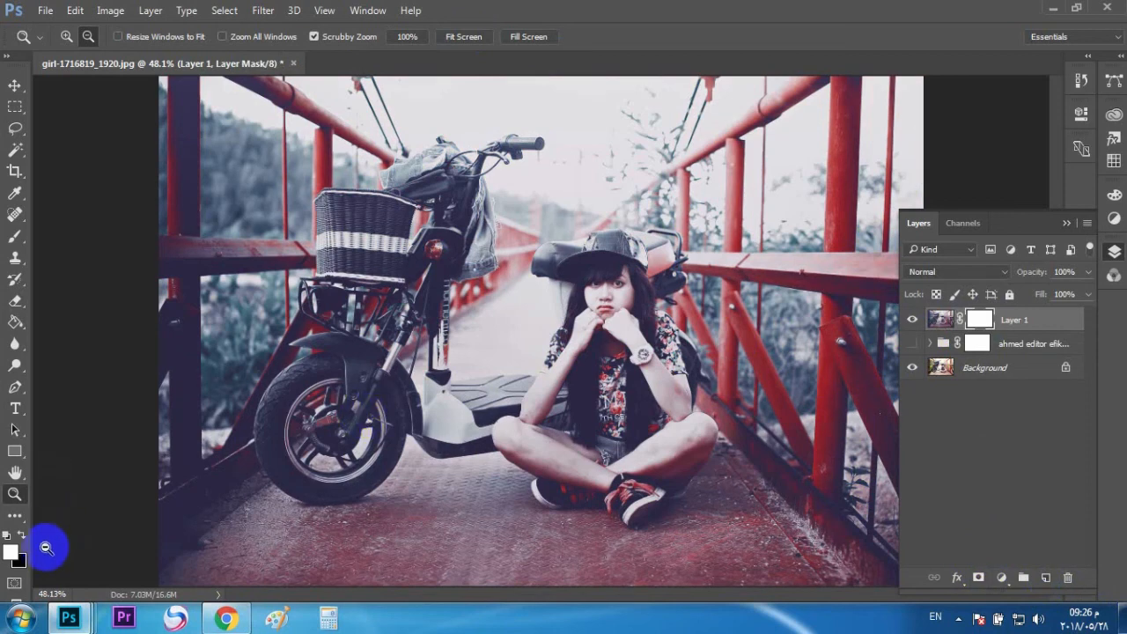
# Paint black on the new layer's mask at 100% opacity over the girl's face, hands and nearer leg, ending with brush size 40.
pyautogui.moveTo(631, 329); pyautogui.dragTo(723, 281)
pyautogui.press('b')
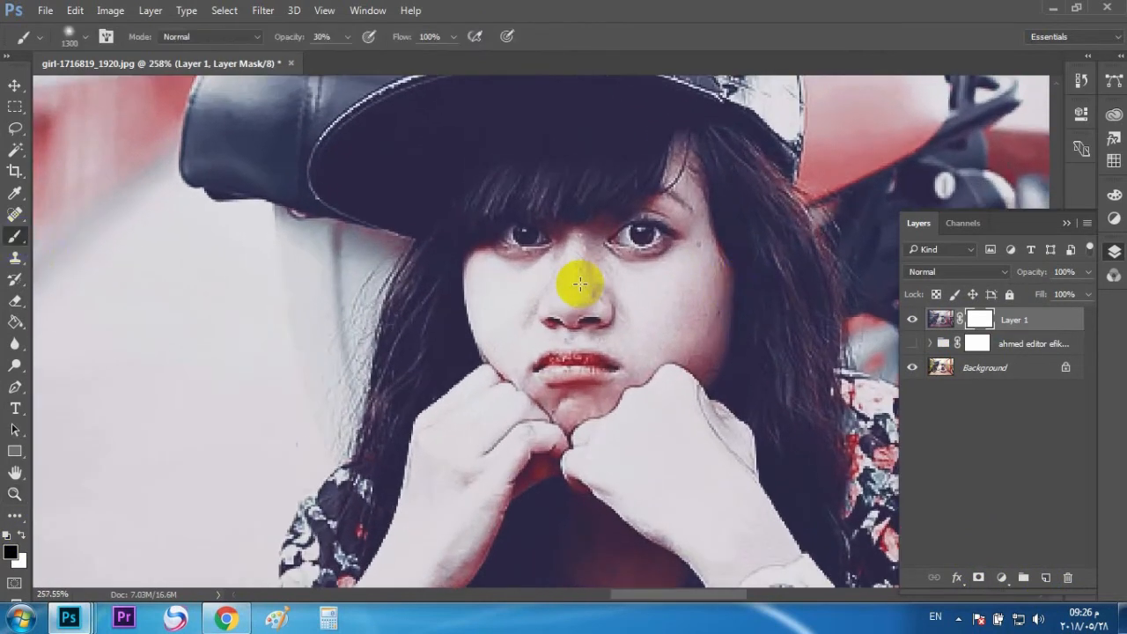
pyautogui.press('[')
pyautogui.press('[')
pyautogui.press('[')
pyautogui.moveTo(528, 283); pyautogui.dragTo(514, 392)
pyautogui.moveTo(551, 282)
pyautogui.mouseDown()
pyautogui.moveTo(492, 294)
pyautogui.moveTo(661, 283)
pyautogui.moveTo(675, 446)
pyautogui.moveTo(498, 422)
pyautogui.moveTo(437, 477)
pyautogui.moveTo(528, 208)
pyautogui.moveTo(504, 208)
pyautogui.moveTo(460, 370)
pyautogui.moveTo(381, 493)
pyautogui.mouseUp()
pyautogui.moveTo(418, 420); pyautogui.dragTo(521, 224)
pyautogui.moveTo(479, 290)
pyautogui.mouseDown()
pyautogui.moveTo(413, 321)
pyautogui.moveTo(466, 329)
pyautogui.moveTo(422, 445)
pyautogui.moveTo(387, 364)
pyautogui.moveTo(353, 409)
pyautogui.moveTo(395, 490)
pyautogui.moveTo(457, 297)
pyautogui.moveTo(325, 300)
pyautogui.moveTo(285, 321)
pyautogui.moveTo(276, 342)
pyautogui.moveTo(297, 399)
pyautogui.moveTo(339, 465)
pyautogui.moveTo(380, 485)
pyautogui.moveTo(411, 396)
pyautogui.moveTo(520, 369)
pyautogui.moveTo(614, 376)
pyautogui.moveTo(505, 336)
pyautogui.moveTo(788, 477)
pyautogui.moveTo(795, 538)
pyautogui.moveTo(655, 465)
pyautogui.moveTo(472, 407)
pyautogui.moveTo(435, 453)
pyautogui.moveTo(416, 225)
pyautogui.moveTo(496, 282)
pyautogui.moveTo(540, 282)
pyautogui.moveTo(781, 348)
pyautogui.moveTo(529, 236)
pyautogui.moveTo(479, 189)
pyautogui.moveTo(814, 295)
pyautogui.moveTo(448, 319)
pyautogui.moveTo(574, 243)
pyautogui.moveTo(601, 266)
pyautogui.moveTo(655, 261)
pyautogui.moveTo(745, 281)
pyautogui.moveTo(669, 274)
pyautogui.moveTo(799, 213)
pyautogui.moveTo(597, 212)
pyautogui.mouseUp()
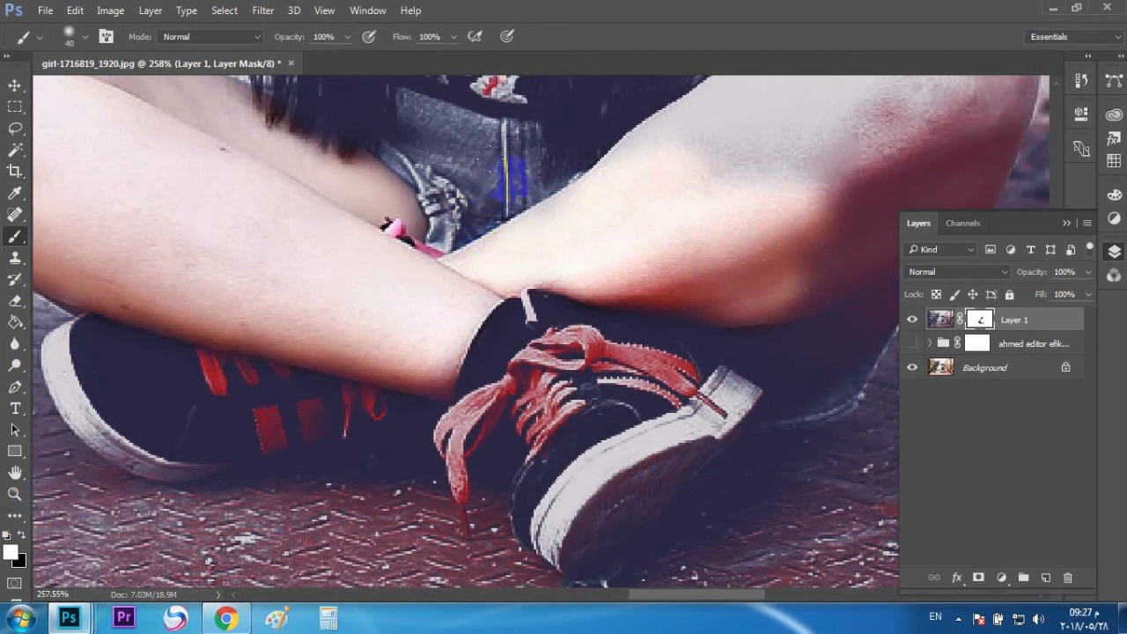
# Paint black on the mask over the girl's other leg and knee with the size 40 brush.
pyautogui.click(22, 535)
pyautogui.moveTo(573, 270); pyautogui.dragTo(223, 428)
pyautogui.moveTo(511, 414)
pyautogui.mouseDown()
pyautogui.moveTo(485, 481)
pyautogui.moveTo(388, 473)
pyautogui.mouseUp()
pyautogui.moveTo(296, 422)
pyautogui.mouseDown()
pyautogui.moveTo(569, 365)
pyautogui.moveTo(613, 234)
pyautogui.moveTo(619, 244)
pyautogui.moveTo(608, 158)
pyautogui.moveTo(535, 199)
pyautogui.moveTo(505, 341)
pyautogui.moveTo(419, 306)
pyautogui.moveTo(285, 319)
pyautogui.moveTo(368, 243)
pyautogui.moveTo(408, 224)
pyautogui.moveTo(436, 183)
pyautogui.moveTo(525, 141)
pyautogui.moveTo(562, 139)
pyautogui.moveTo(618, 184)
pyautogui.mouseUp()
pyautogui.moveTo(513, 309); pyautogui.dragTo(483, 466)
pyautogui.moveTo(473, 305)
pyautogui.mouseDown()
pyautogui.moveTo(380, 223)
pyautogui.moveTo(341, 150)
pyautogui.moveTo(456, 211)
pyautogui.mouseUp()
pyautogui.moveTo(438, 375); pyautogui.dragTo(436, 574)
# Paint black on the mask over the girl's watch-side arm and her neck.
pyautogui.moveTo(499, 450)
pyautogui.mouseDown()
pyautogui.moveTo(470, 375)
pyautogui.moveTo(466, 309)
pyautogui.moveTo(378, 294)
pyautogui.moveTo(324, 302)
pyautogui.moveTo(331, 199)
pyautogui.mouseUp()
pyautogui.click(253, 161)
pyautogui.moveTo(326, 266); pyautogui.dragTo(441, 445)
pyautogui.moveTo(335, 295)
pyautogui.mouseDown()
pyautogui.moveTo(296, 256)
pyautogui.moveTo(201, 235)
pyautogui.moveTo(252, 282)
pyautogui.mouseUp()
pyautogui.moveTo(367, 292); pyautogui.dragTo(378, 312)
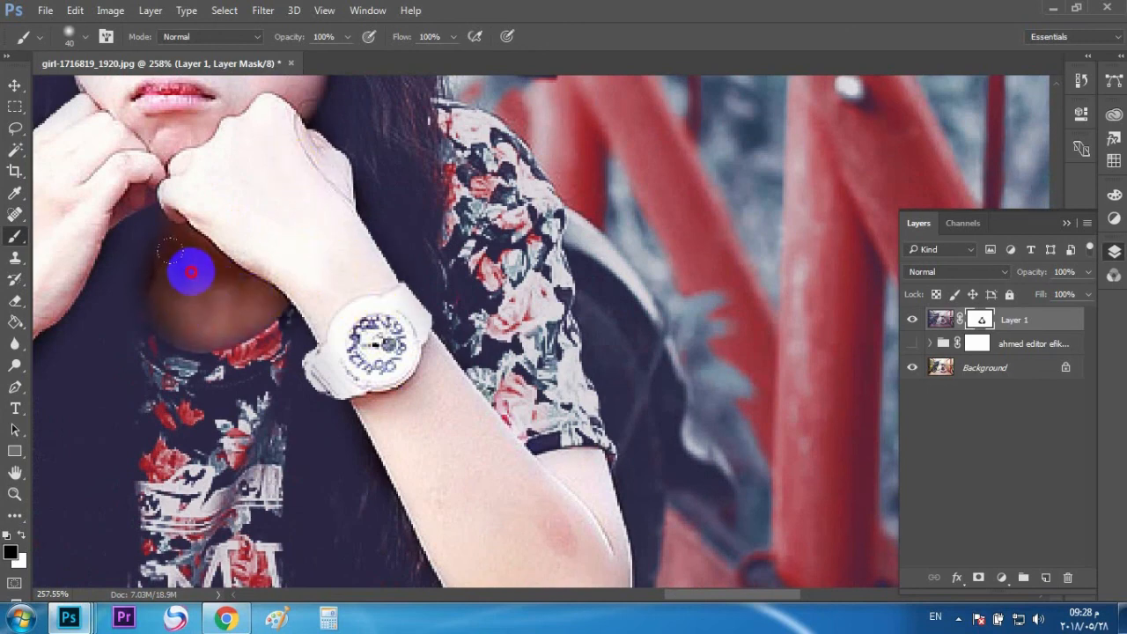
# Compare the whole photo with the masked colour-graded layer hidden and shown.
pyautogui.click(14, 494)
pyautogui.click(463, 36)
pyautogui.click(917, 324)
pyautogui.click(917, 324)
pyautogui.click(916, 325)
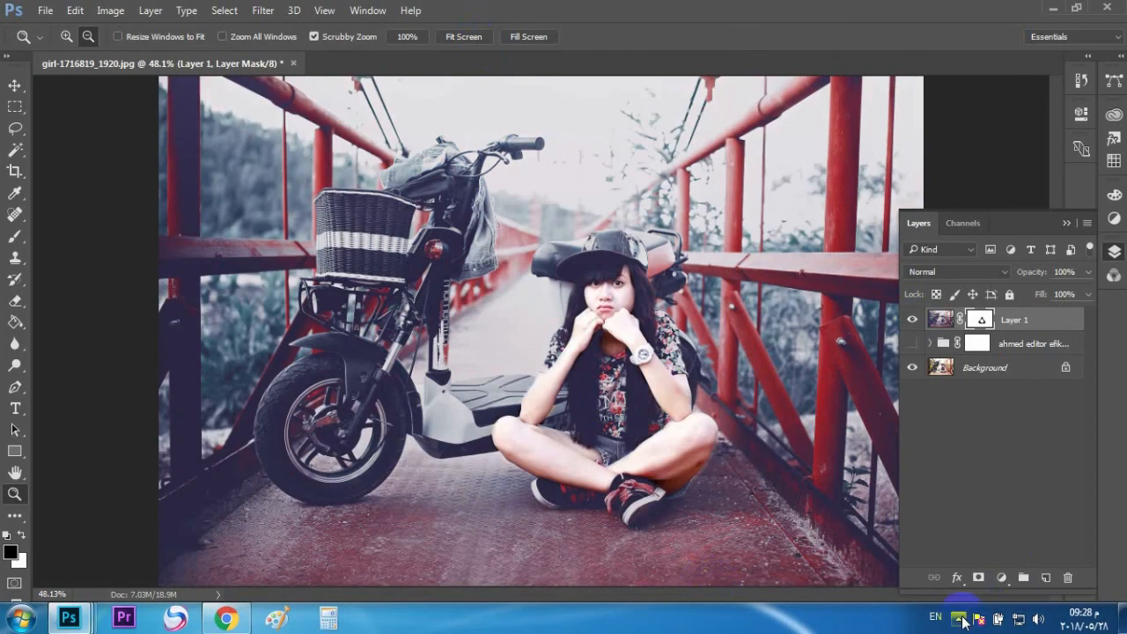